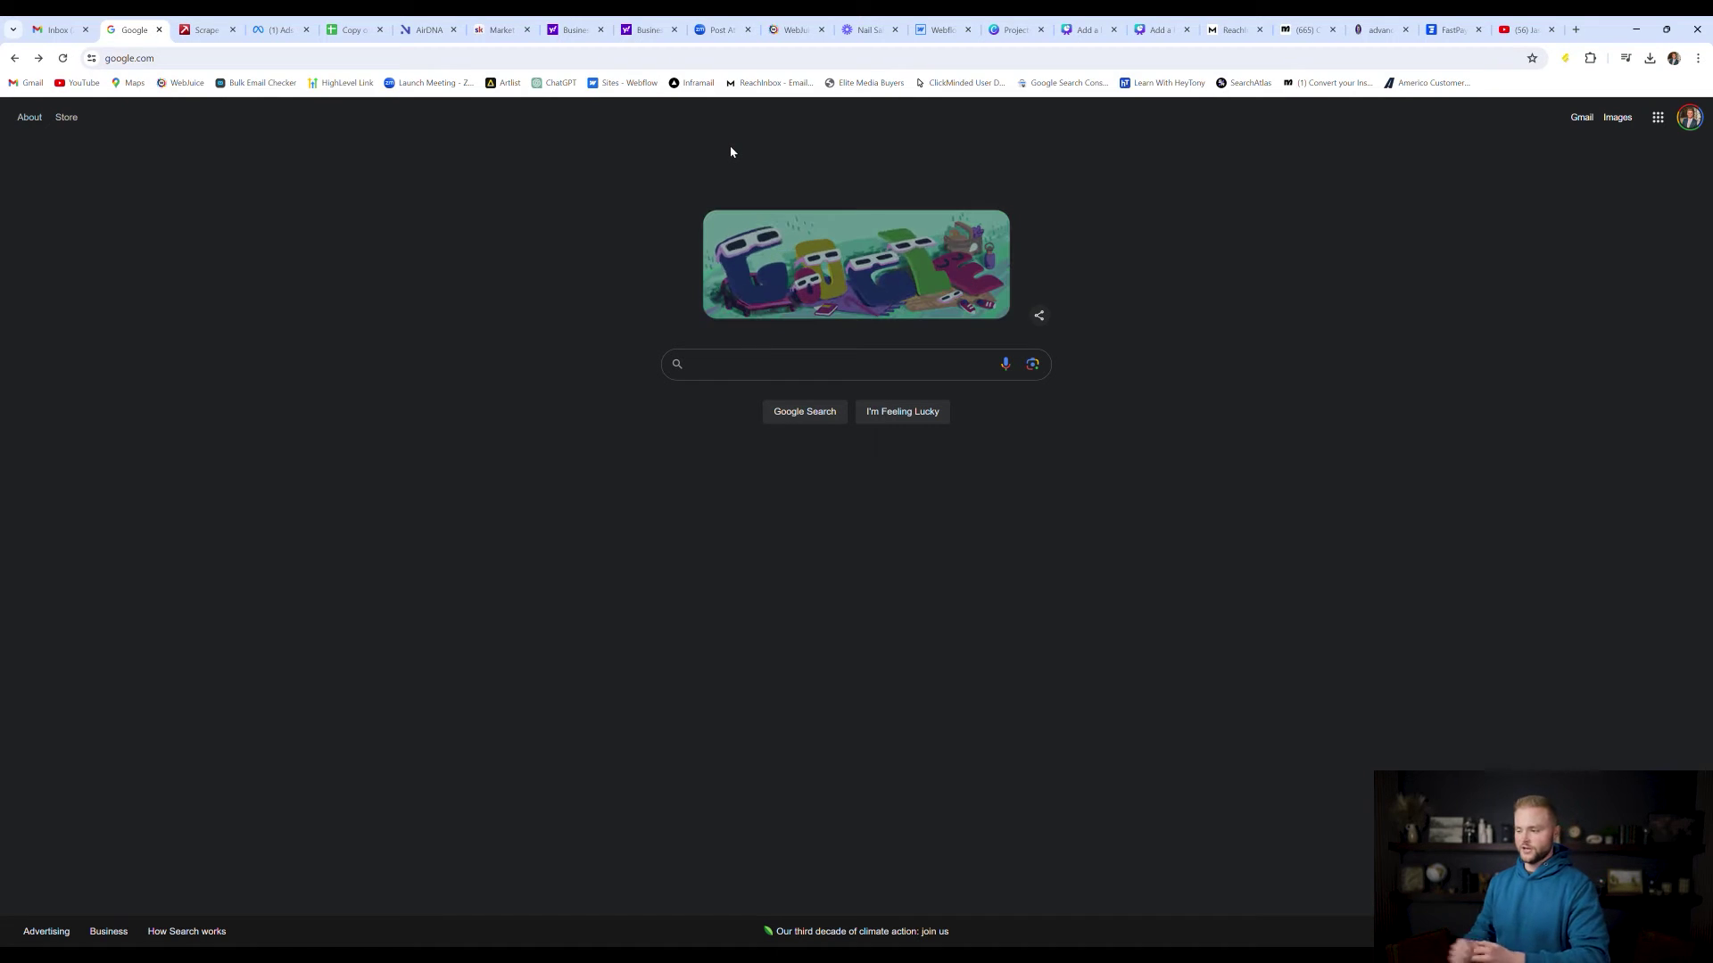
# Step: Search Google for site:instagram.com "mortgage" "gmail" to find Instagram pages listing gmail contacts
pyautogui.click(725, 371)
pyautogui.write('site:in')
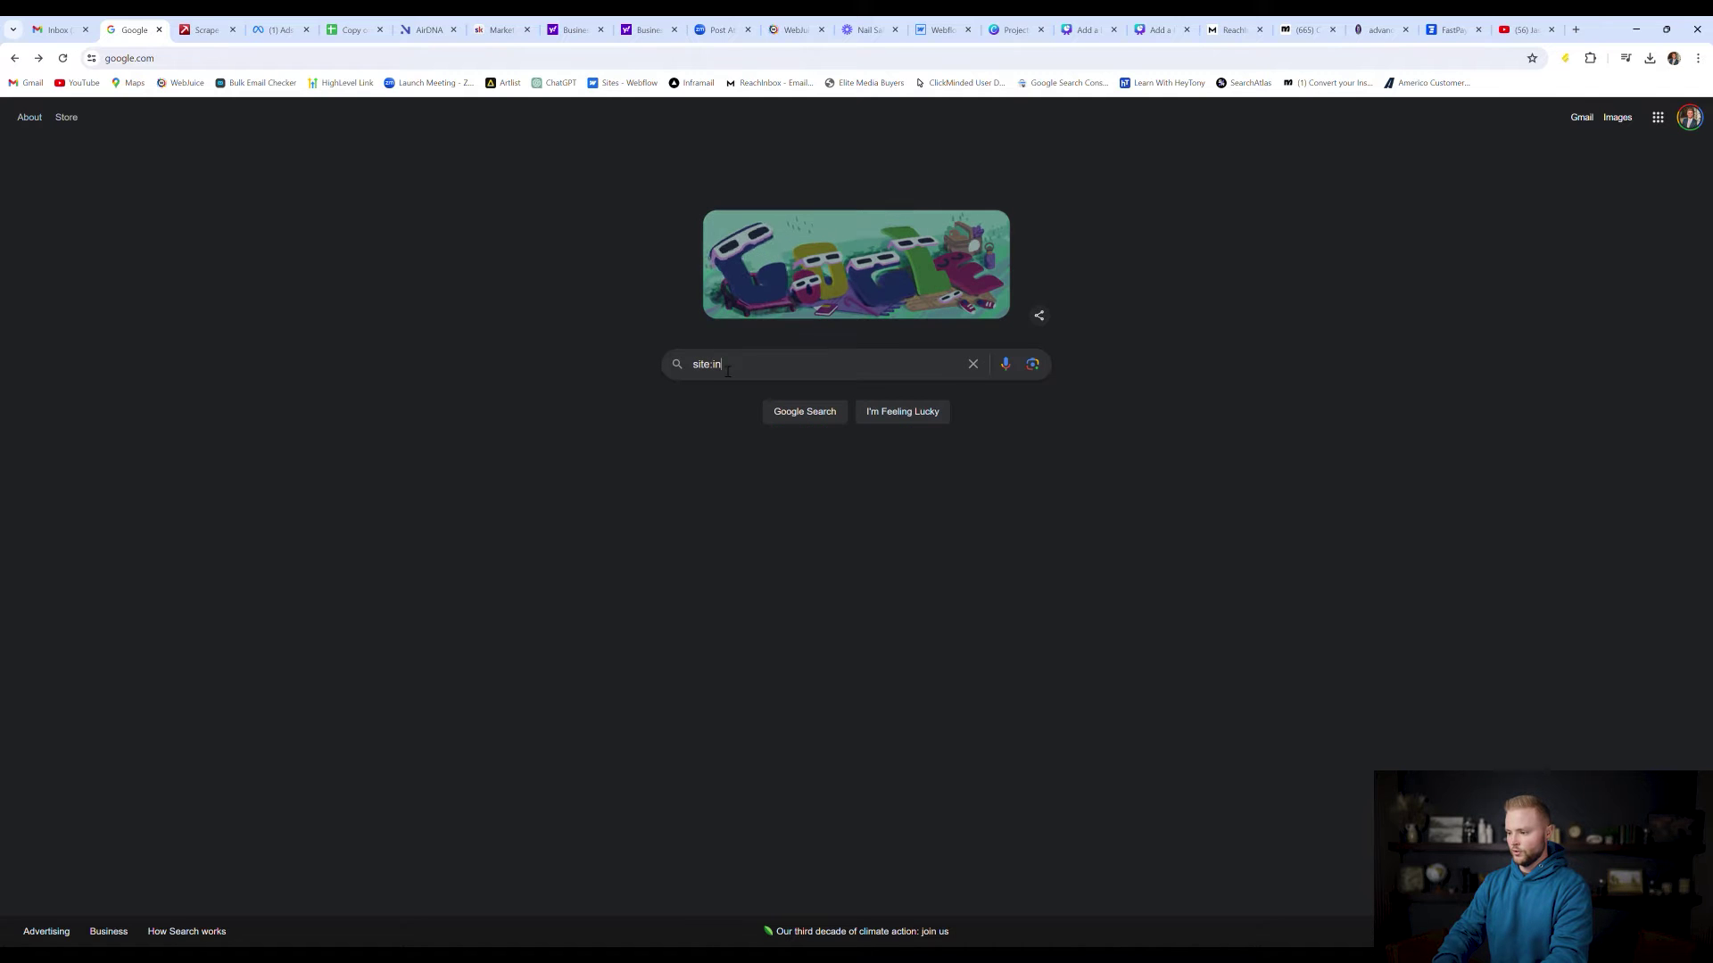
pyautogui.write('stagram.com')
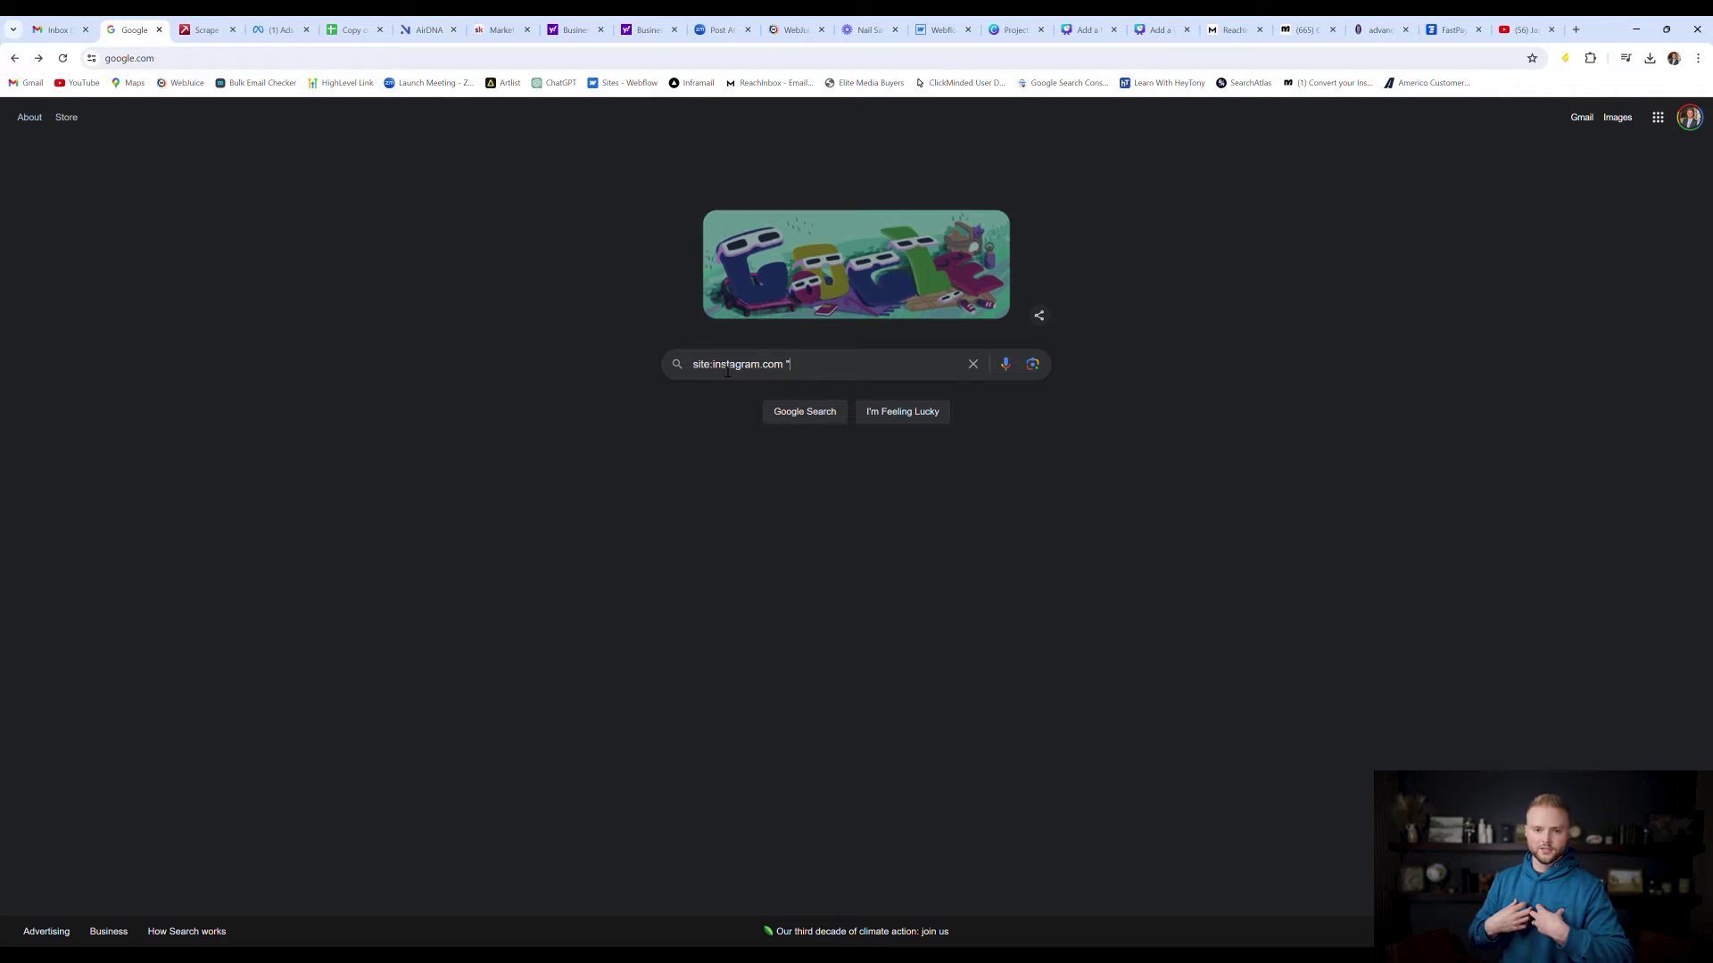
pyautogui.write('mortga')
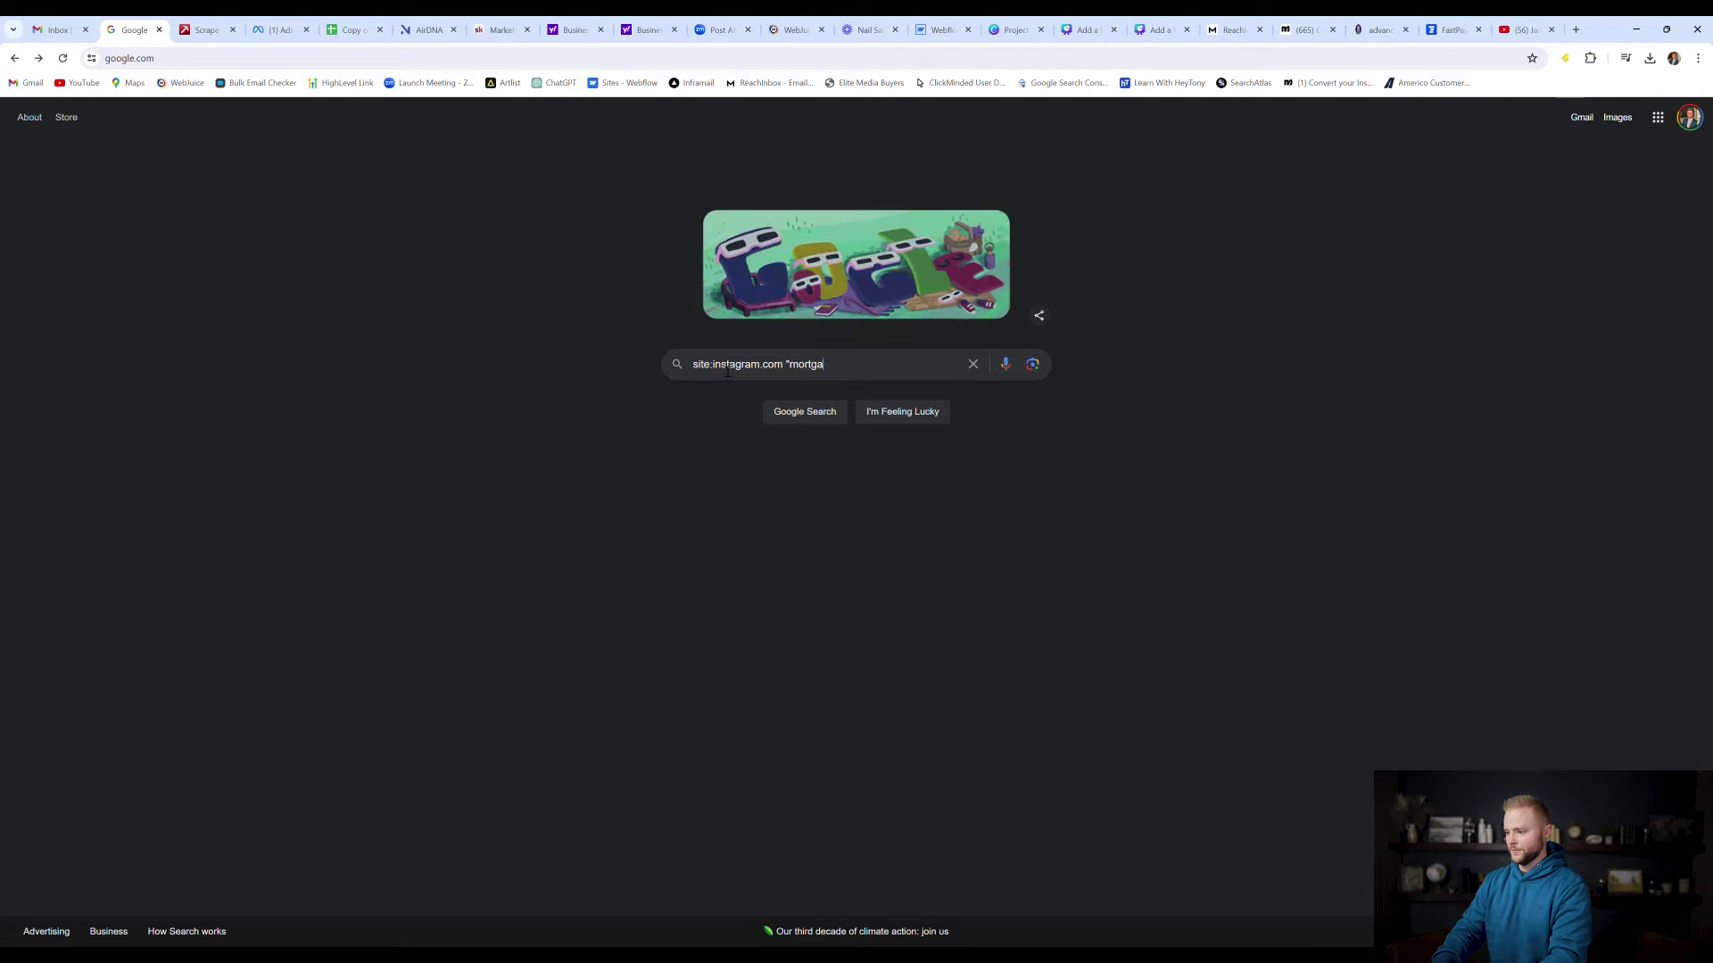
pyautogui.write('ge"')
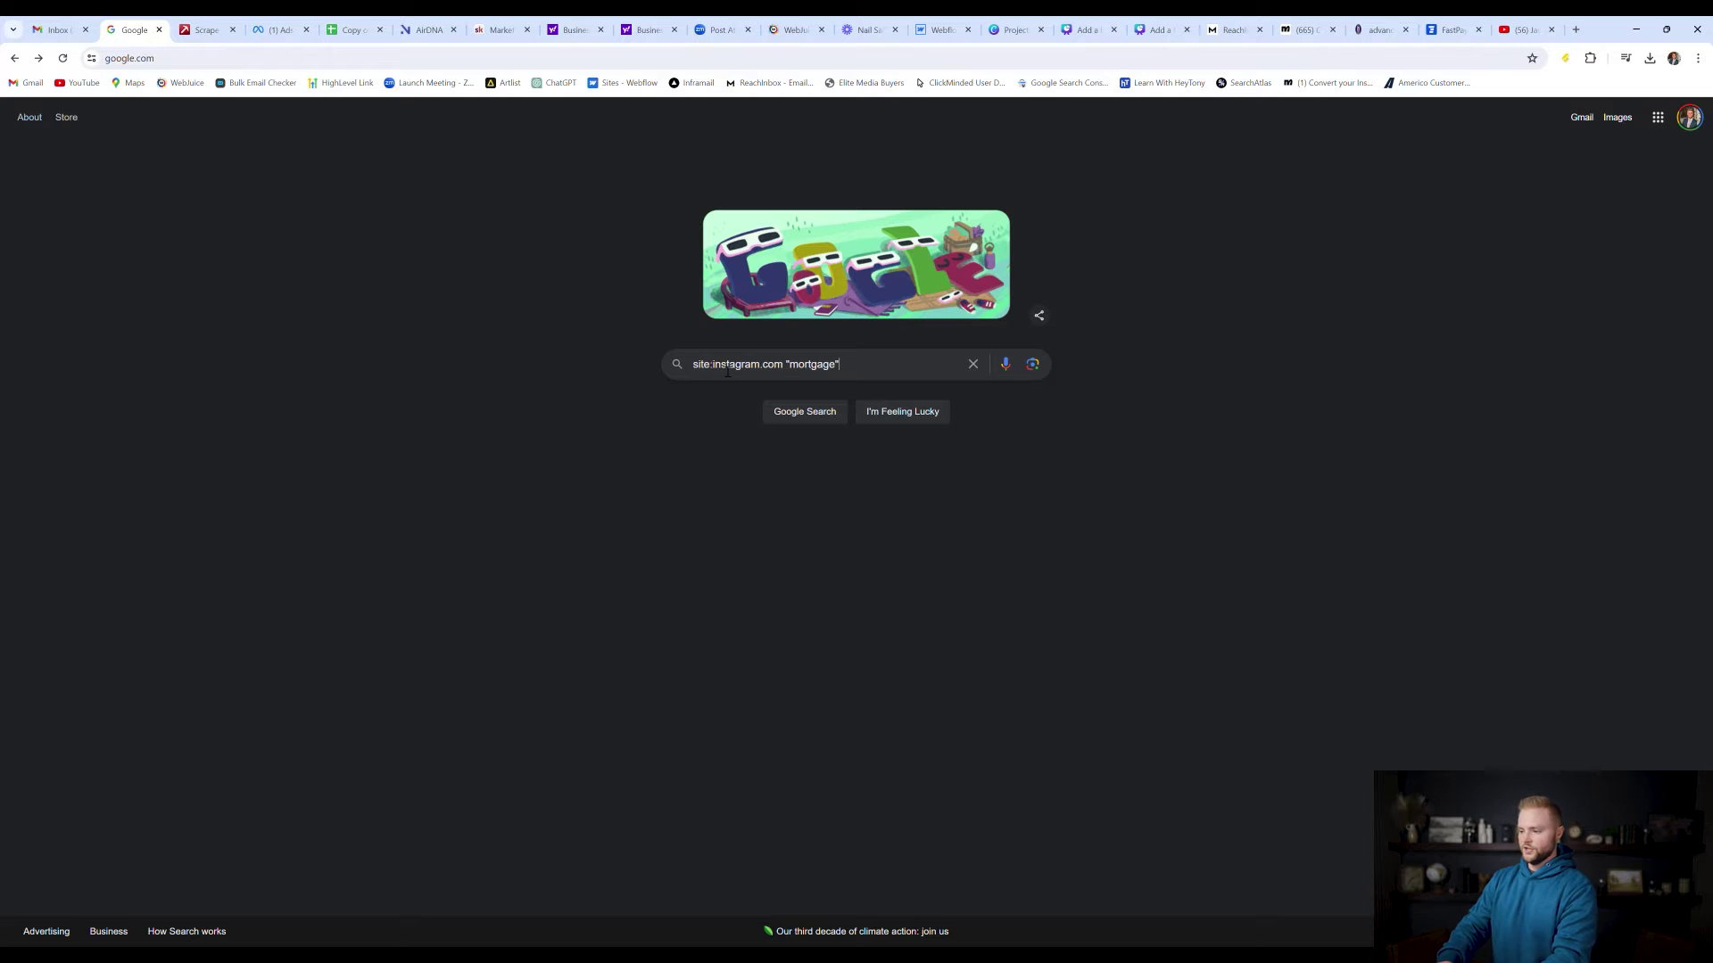
pyautogui.write(' "')
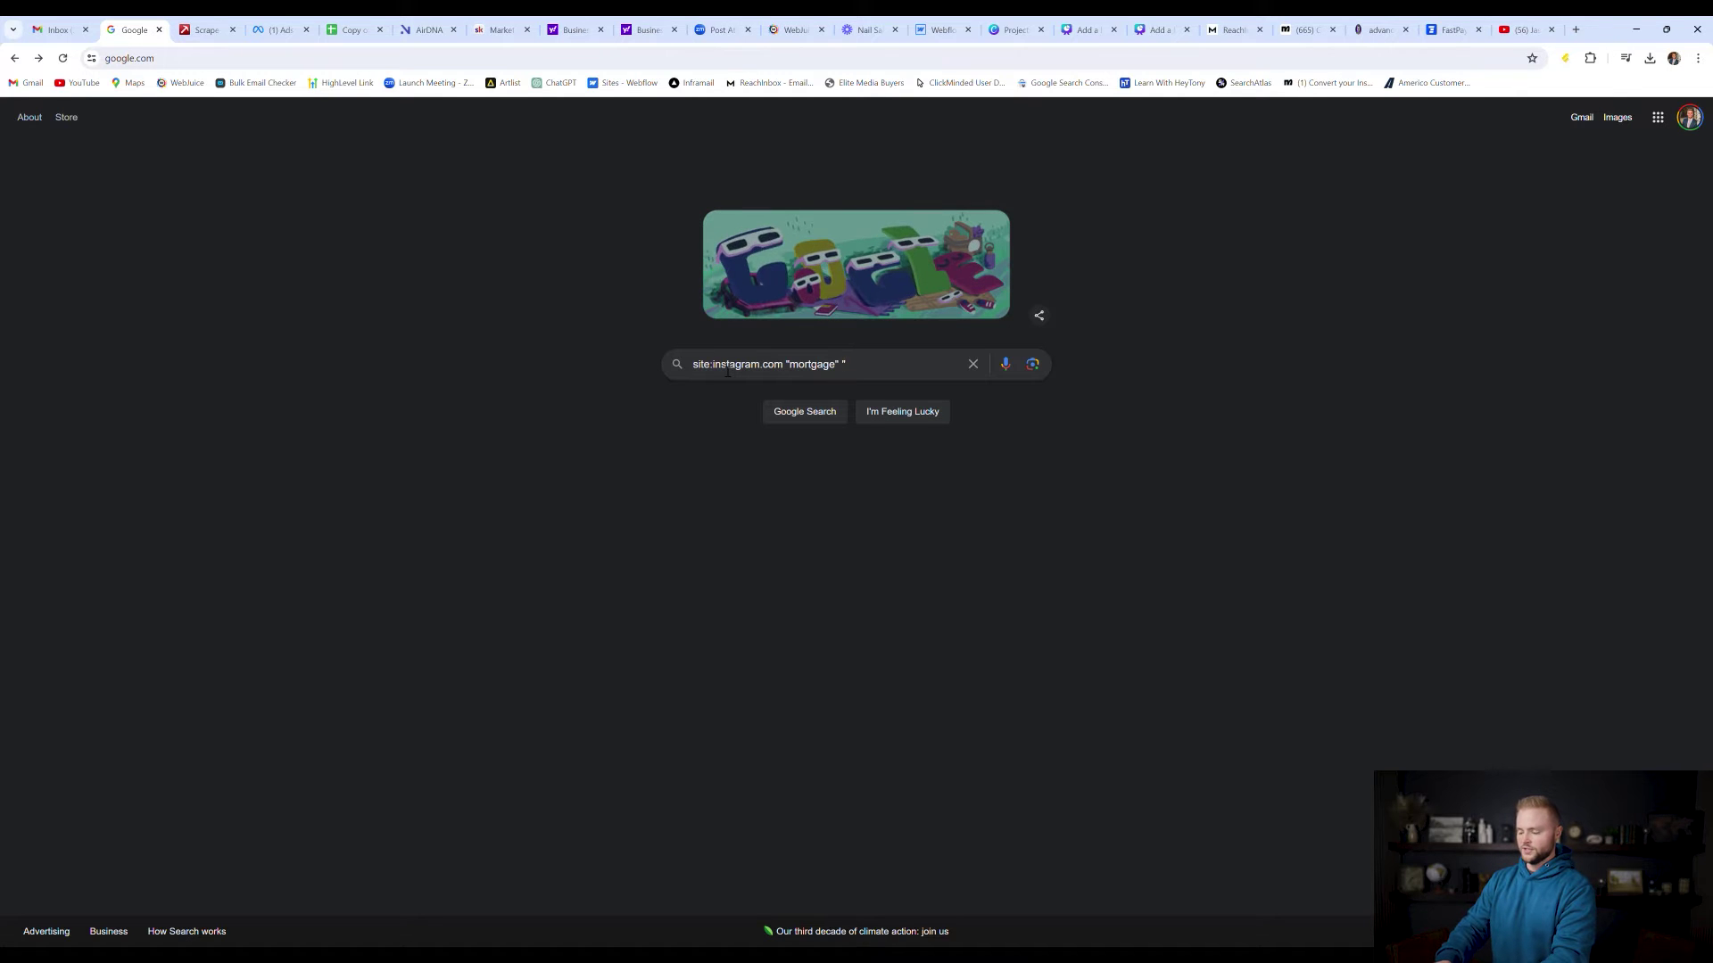
pyautogui.write('gmail')
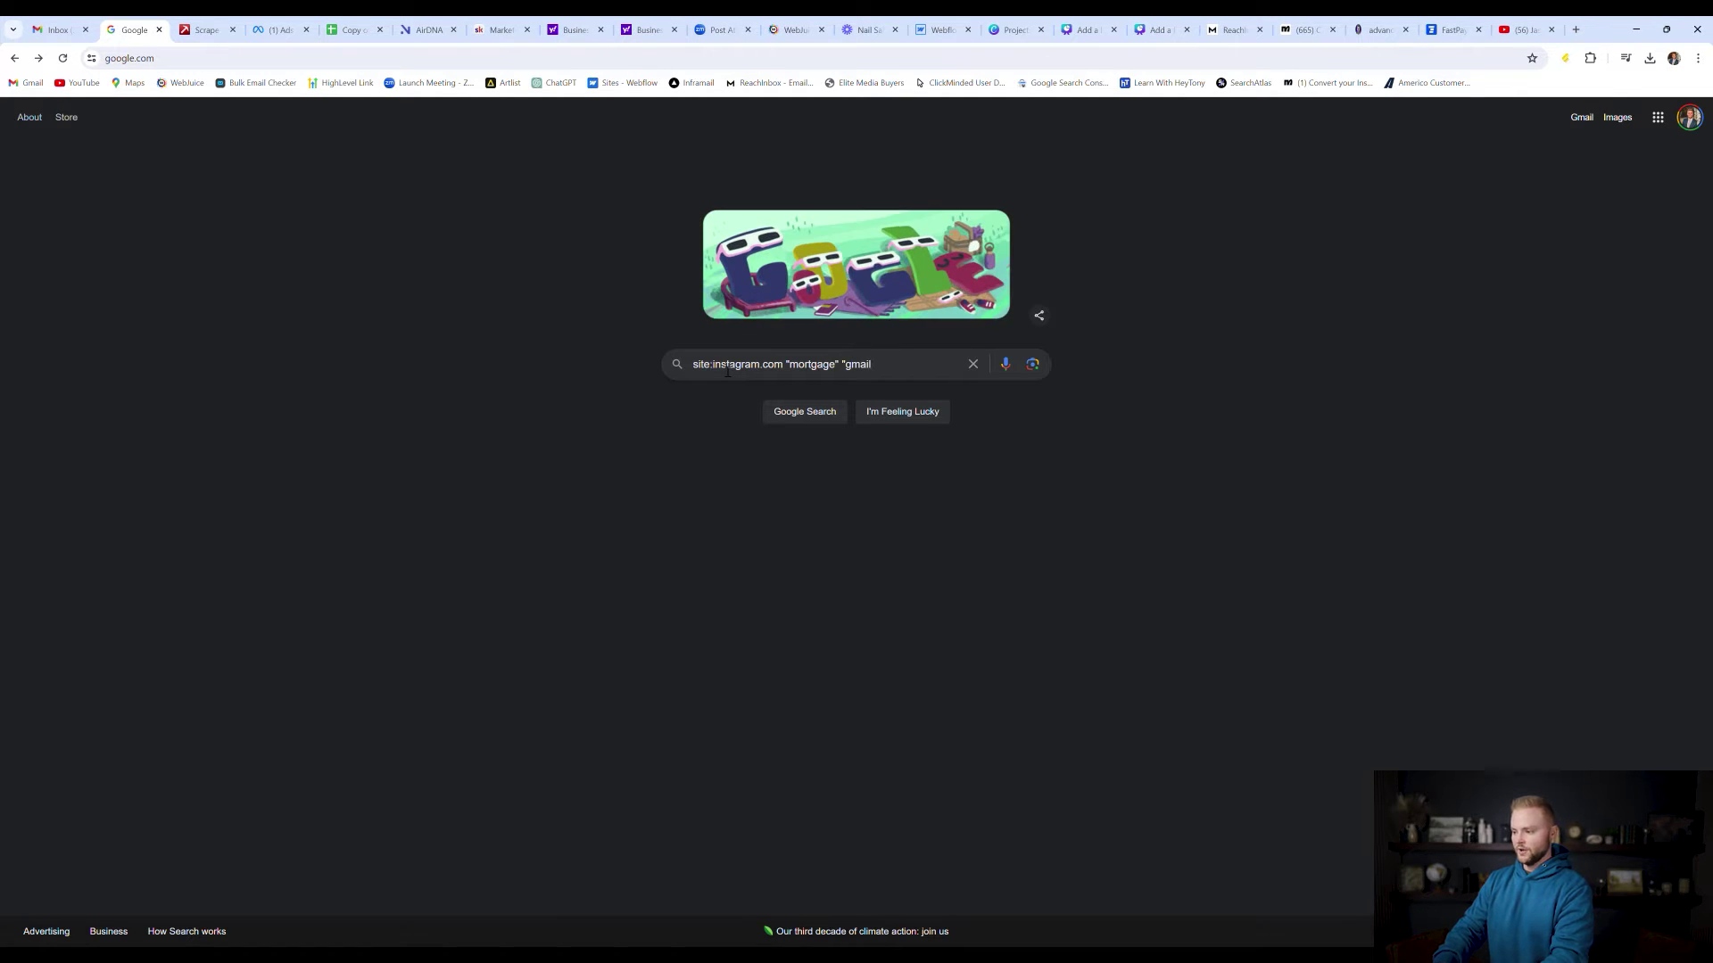
pyautogui.write('"')
pyautogui.press('Return')
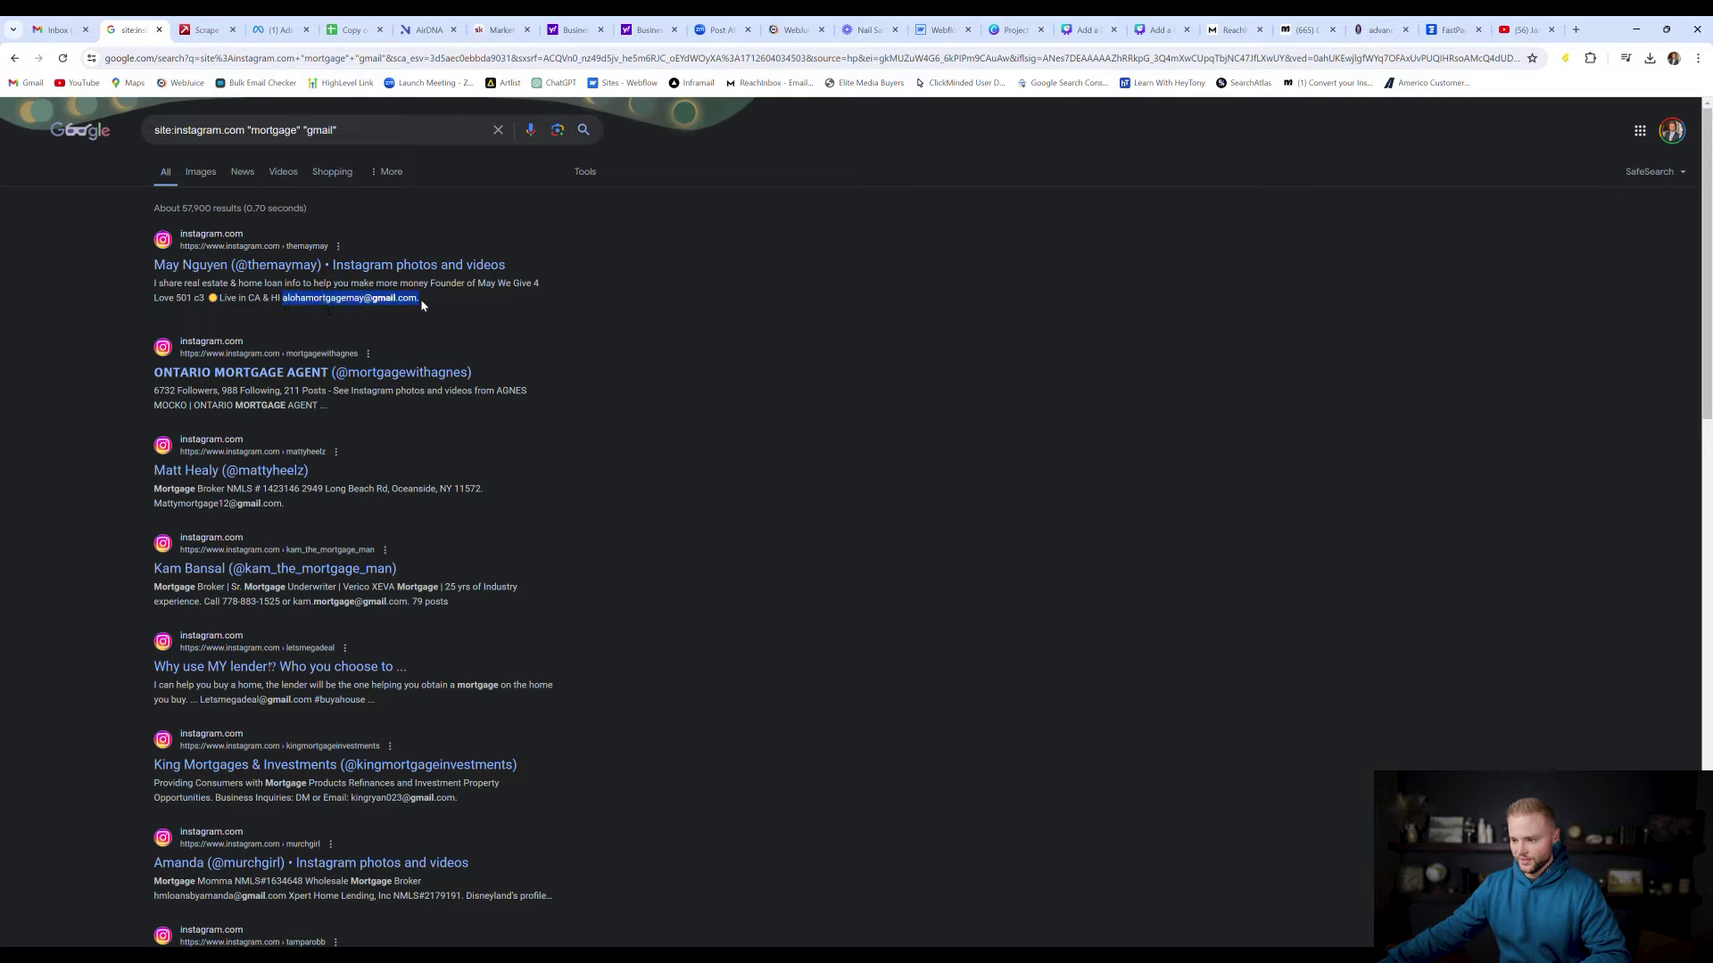
# Step: Scroll the Instagram mortgage results, selecting a couple of e-mail addresses, then switch to the Data Miner homepage
pyautogui.click(448, 310)
pyautogui.scroll(-2, 438, 311)
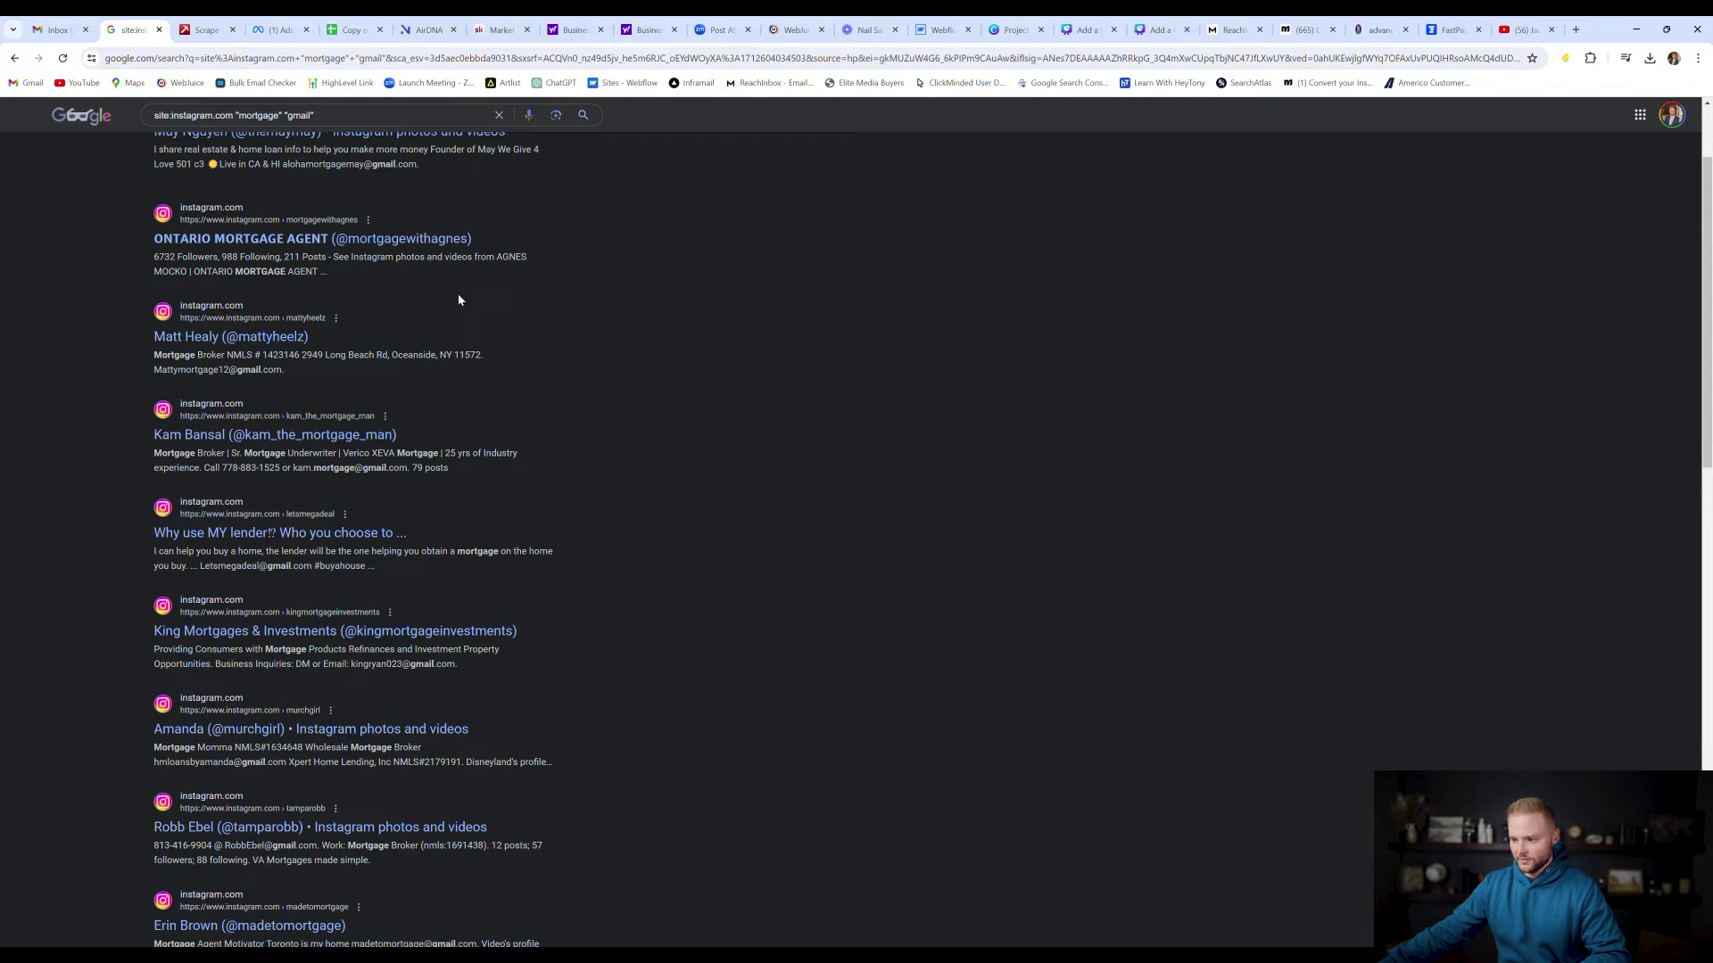
pyautogui.scroll(-1, 457, 299)
pyautogui.moveTo(155, 304); pyautogui.dragTo(337, 312)
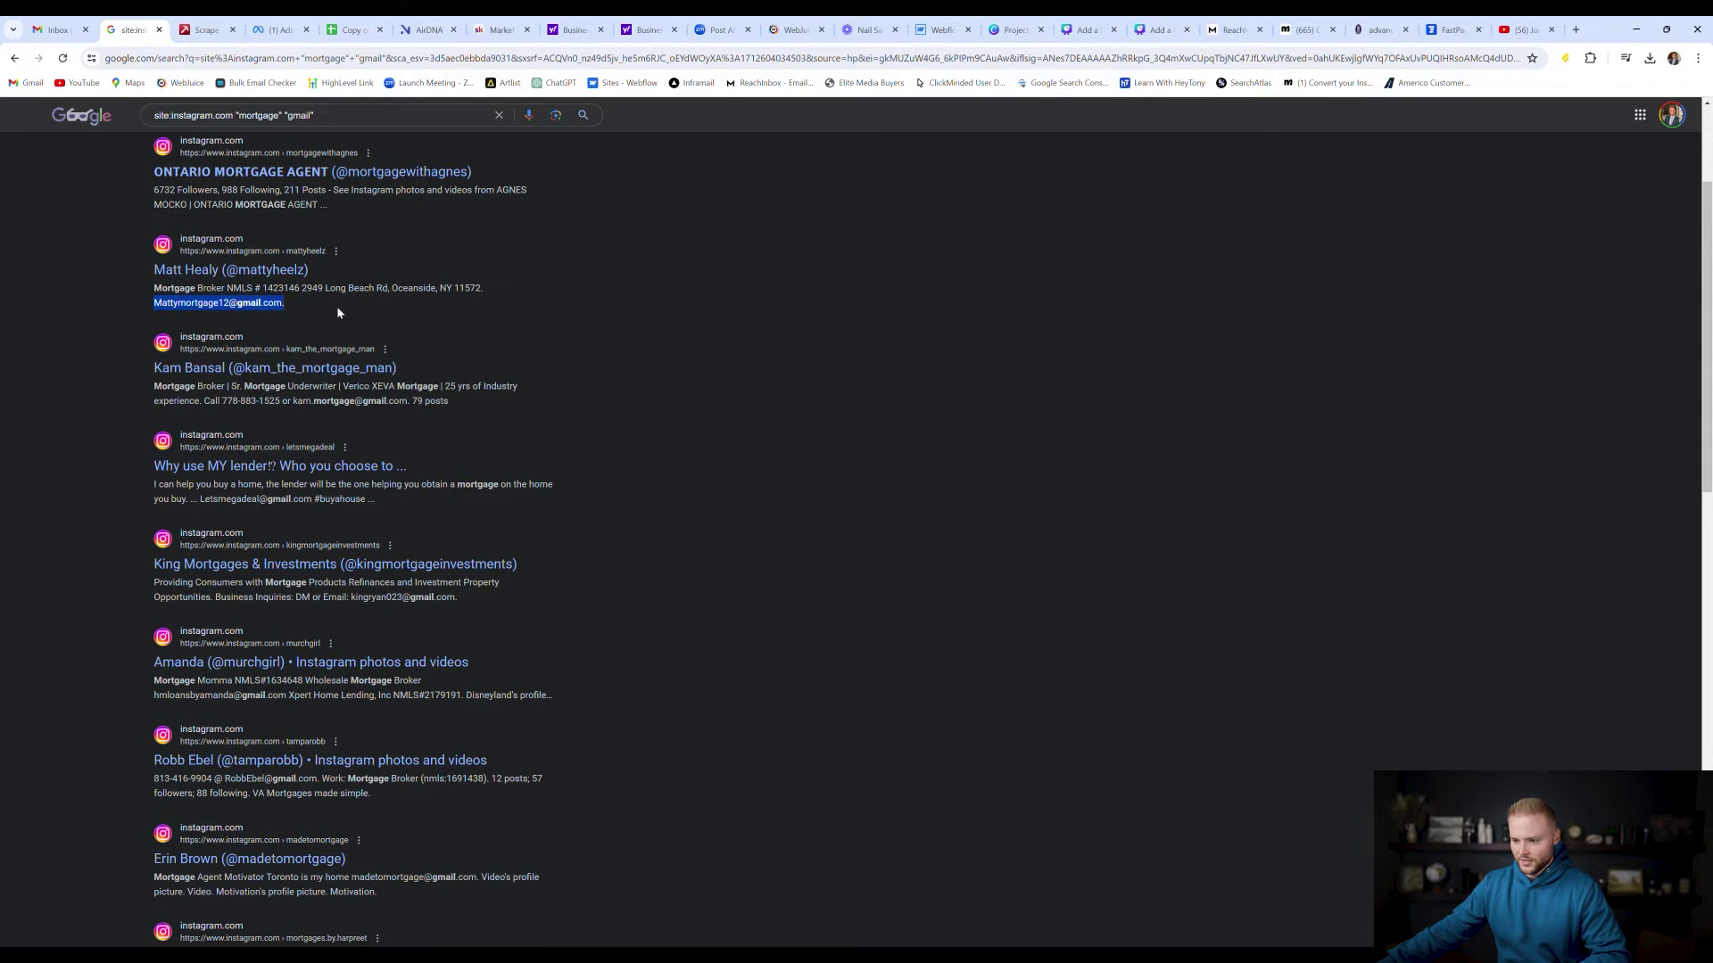
pyautogui.click(337, 312)
pyautogui.scroll(-1, 435, 317)
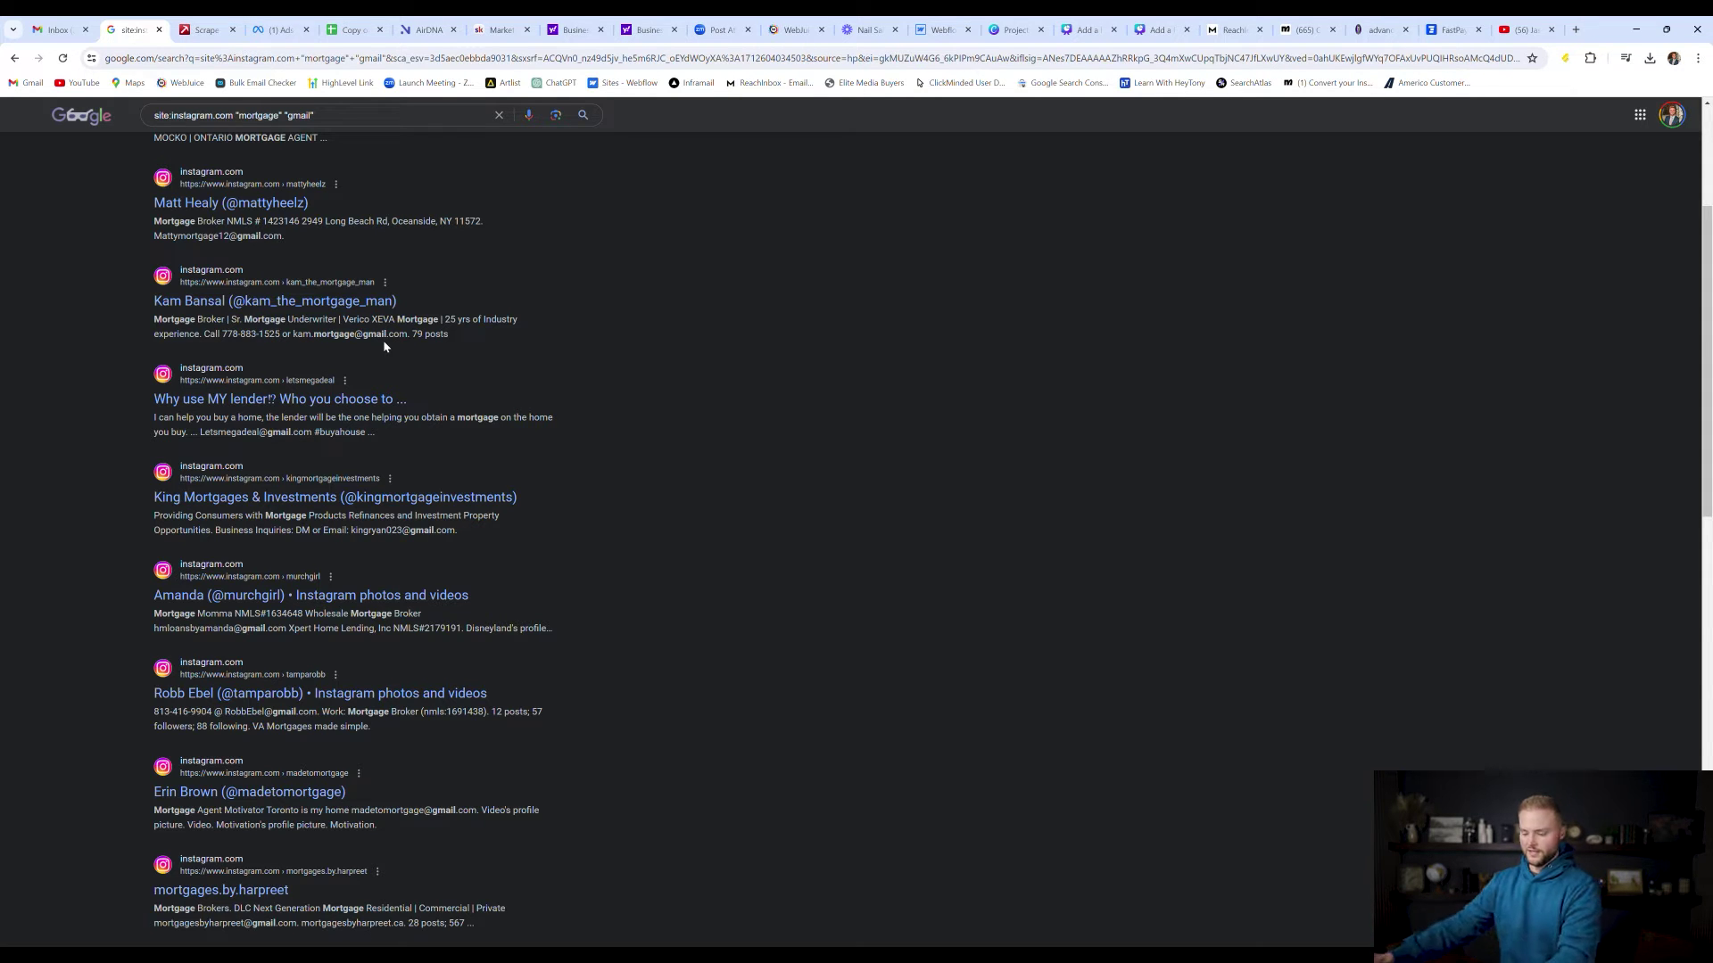
pyautogui.click(205, 30)
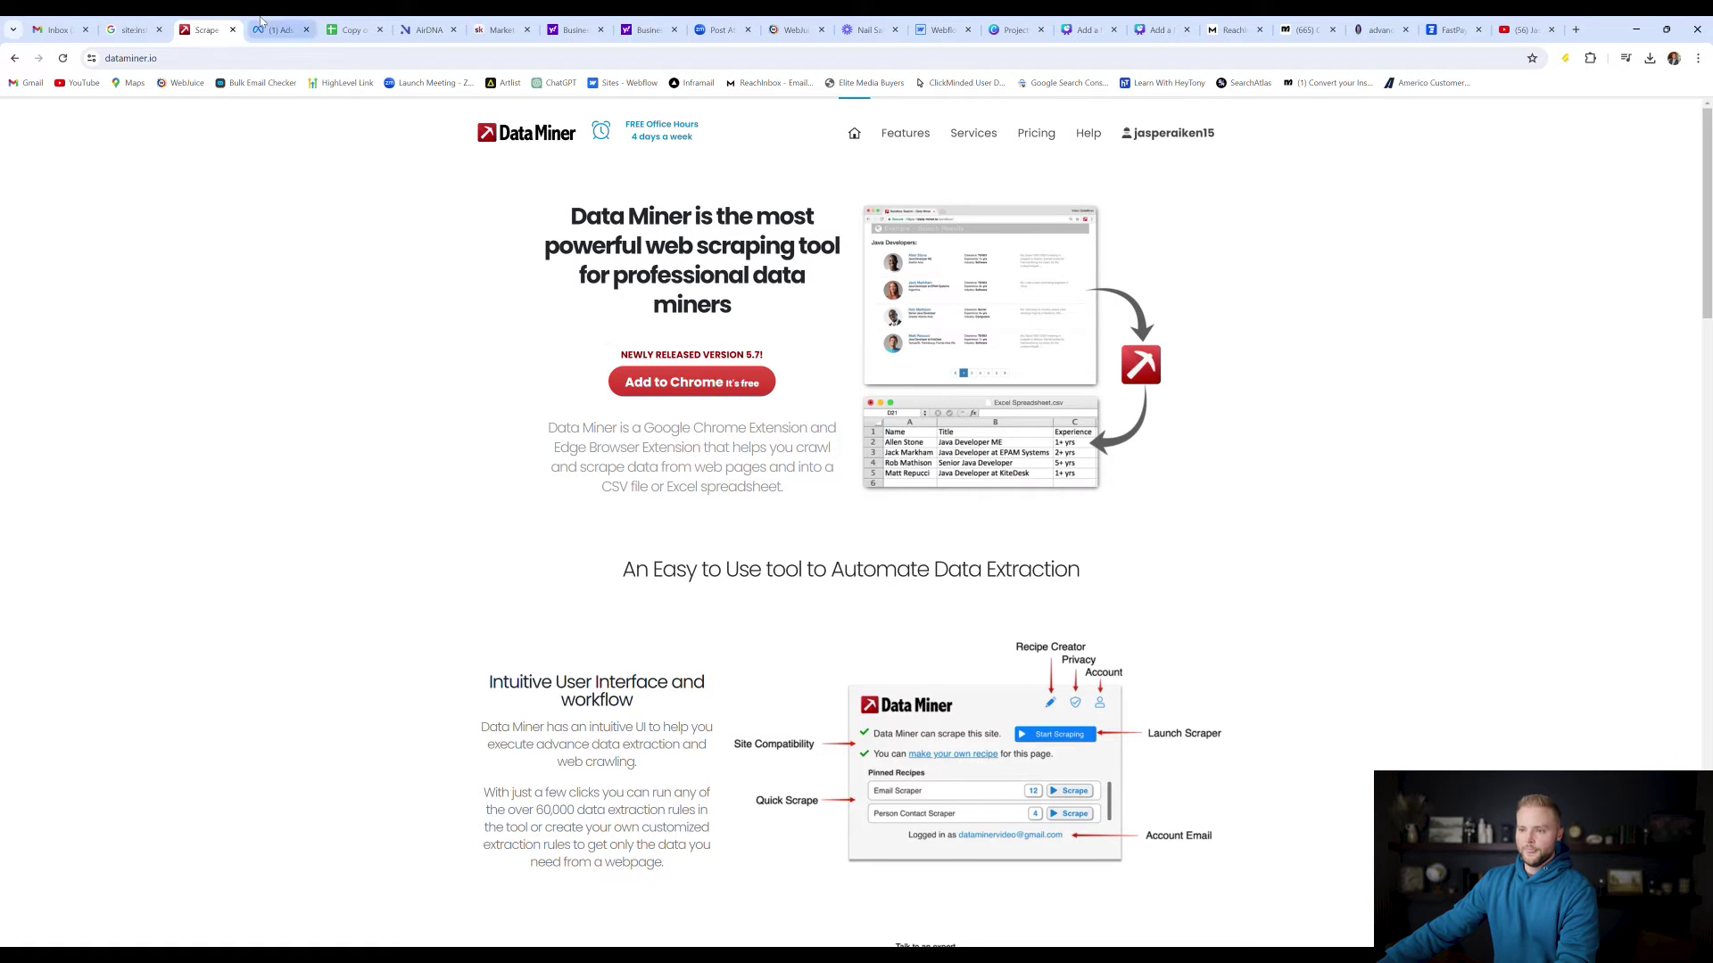
# Step: Return to the Instagram mortgage search results and scroll to the bottom of the page
pyautogui.click(132, 29)
pyautogui.scroll(-20, 450, 268)
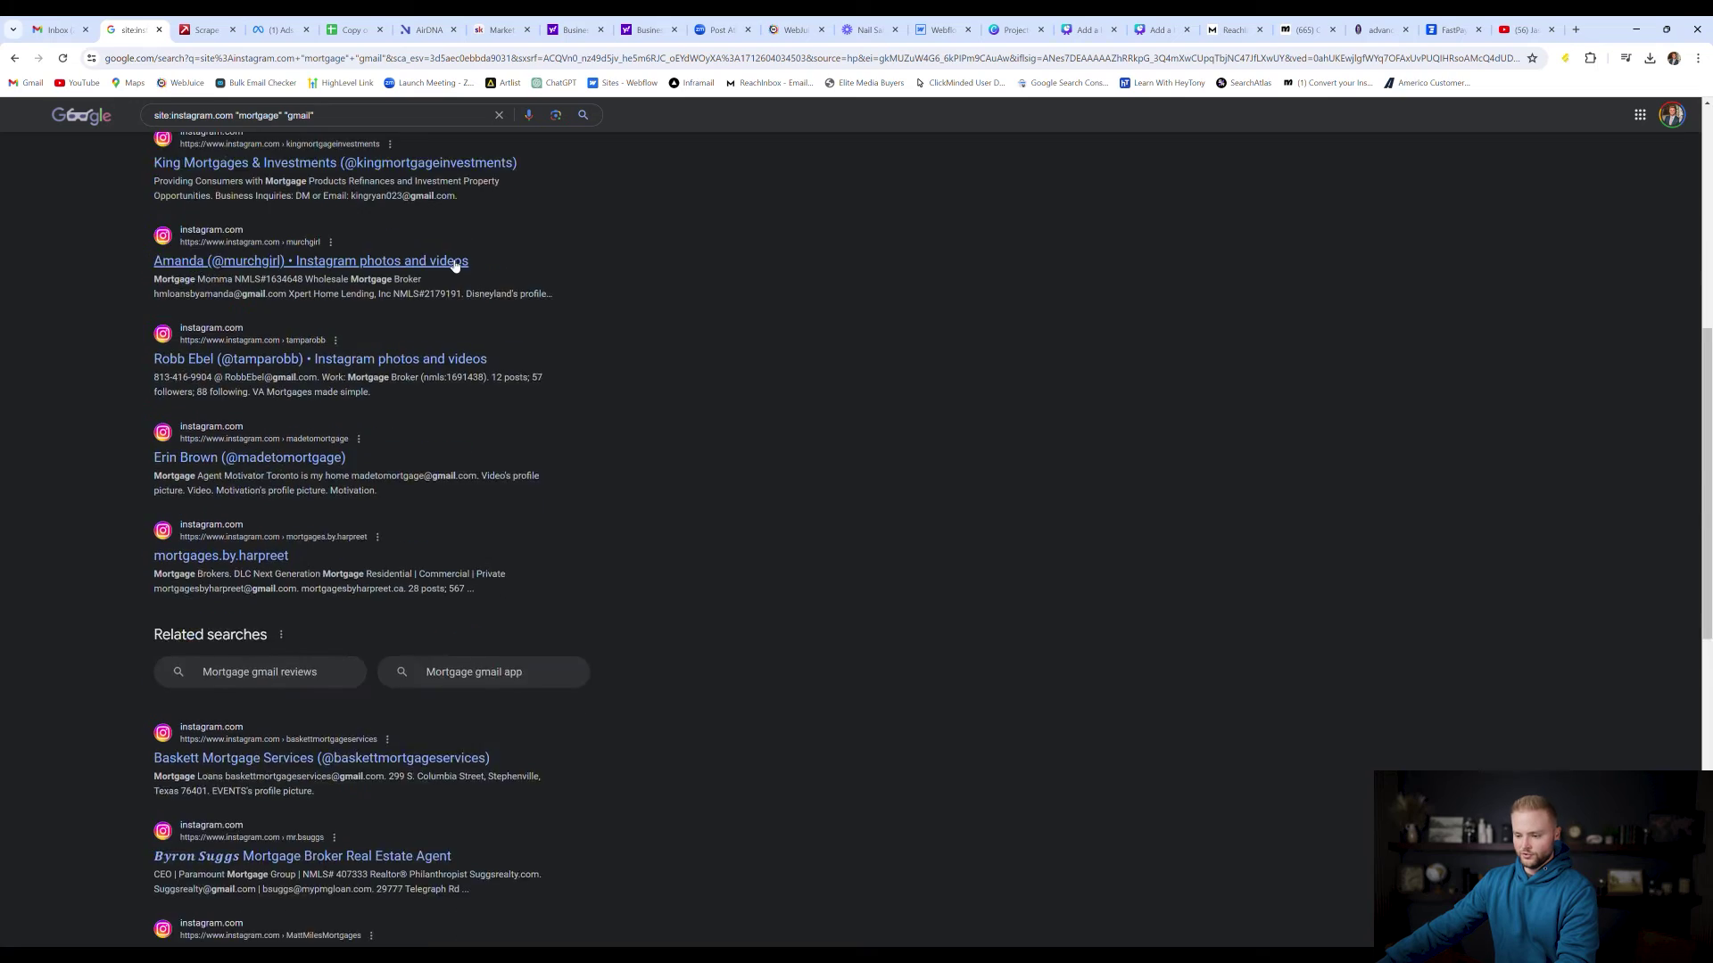
pyautogui.scroll(-14, 455, 280)
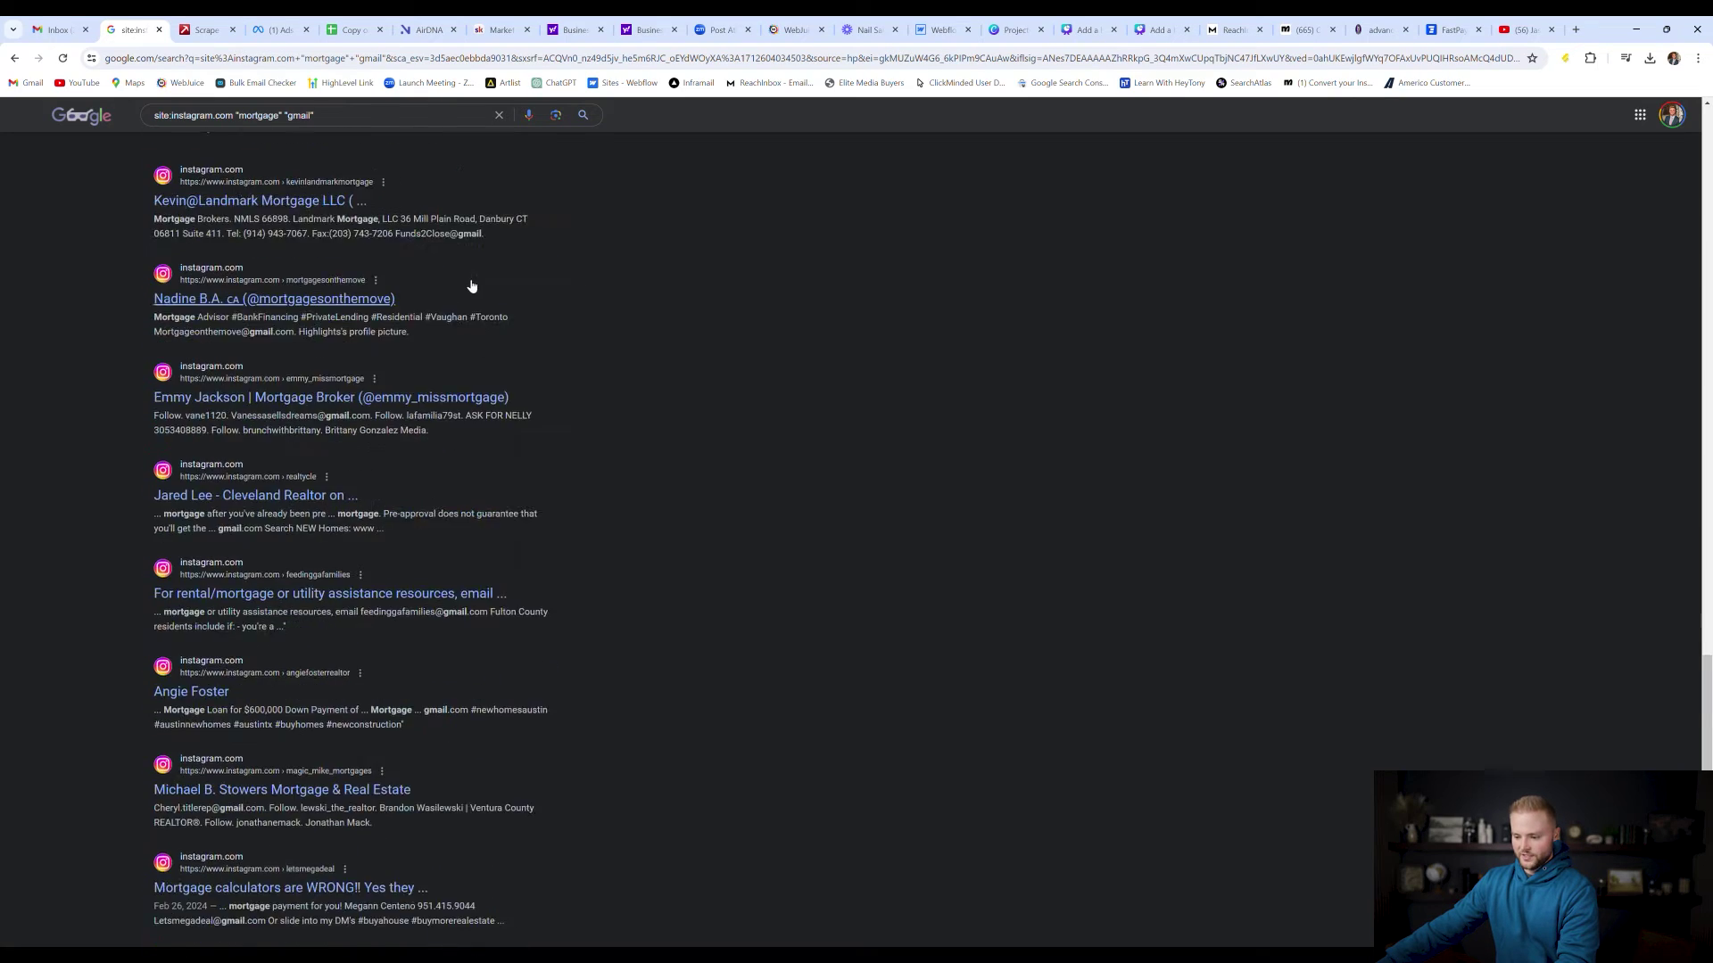
pyautogui.scroll(-20, 474, 287)
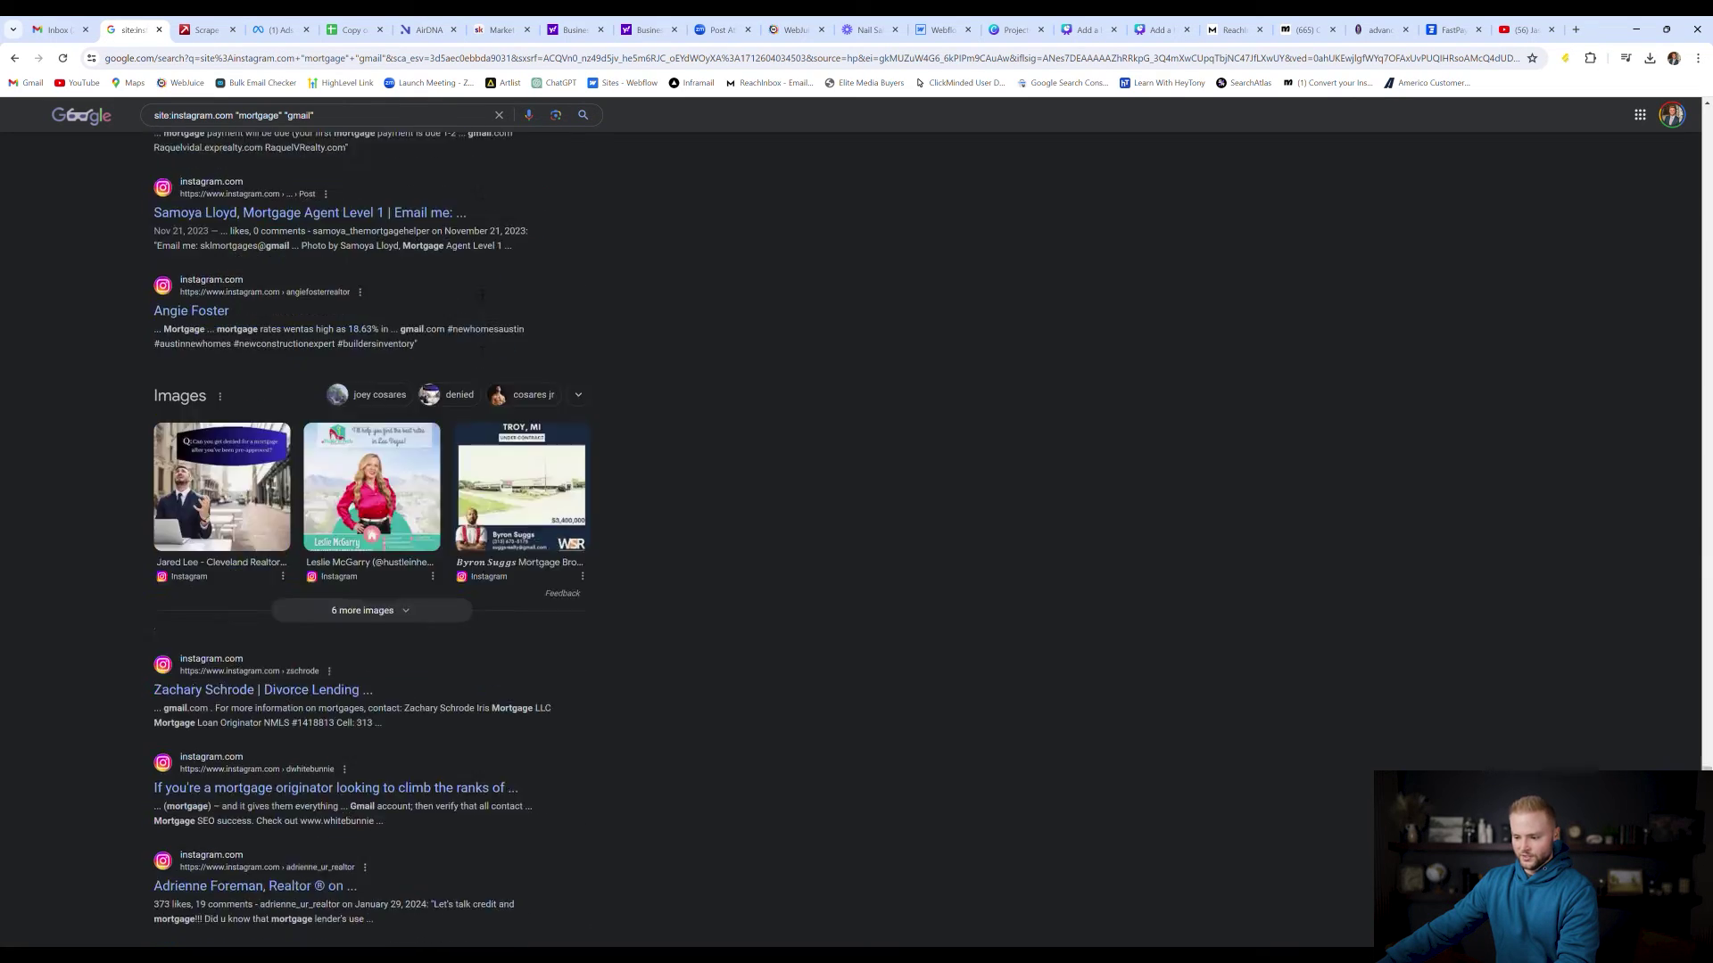
pyautogui.scroll(-18, 502, 328)
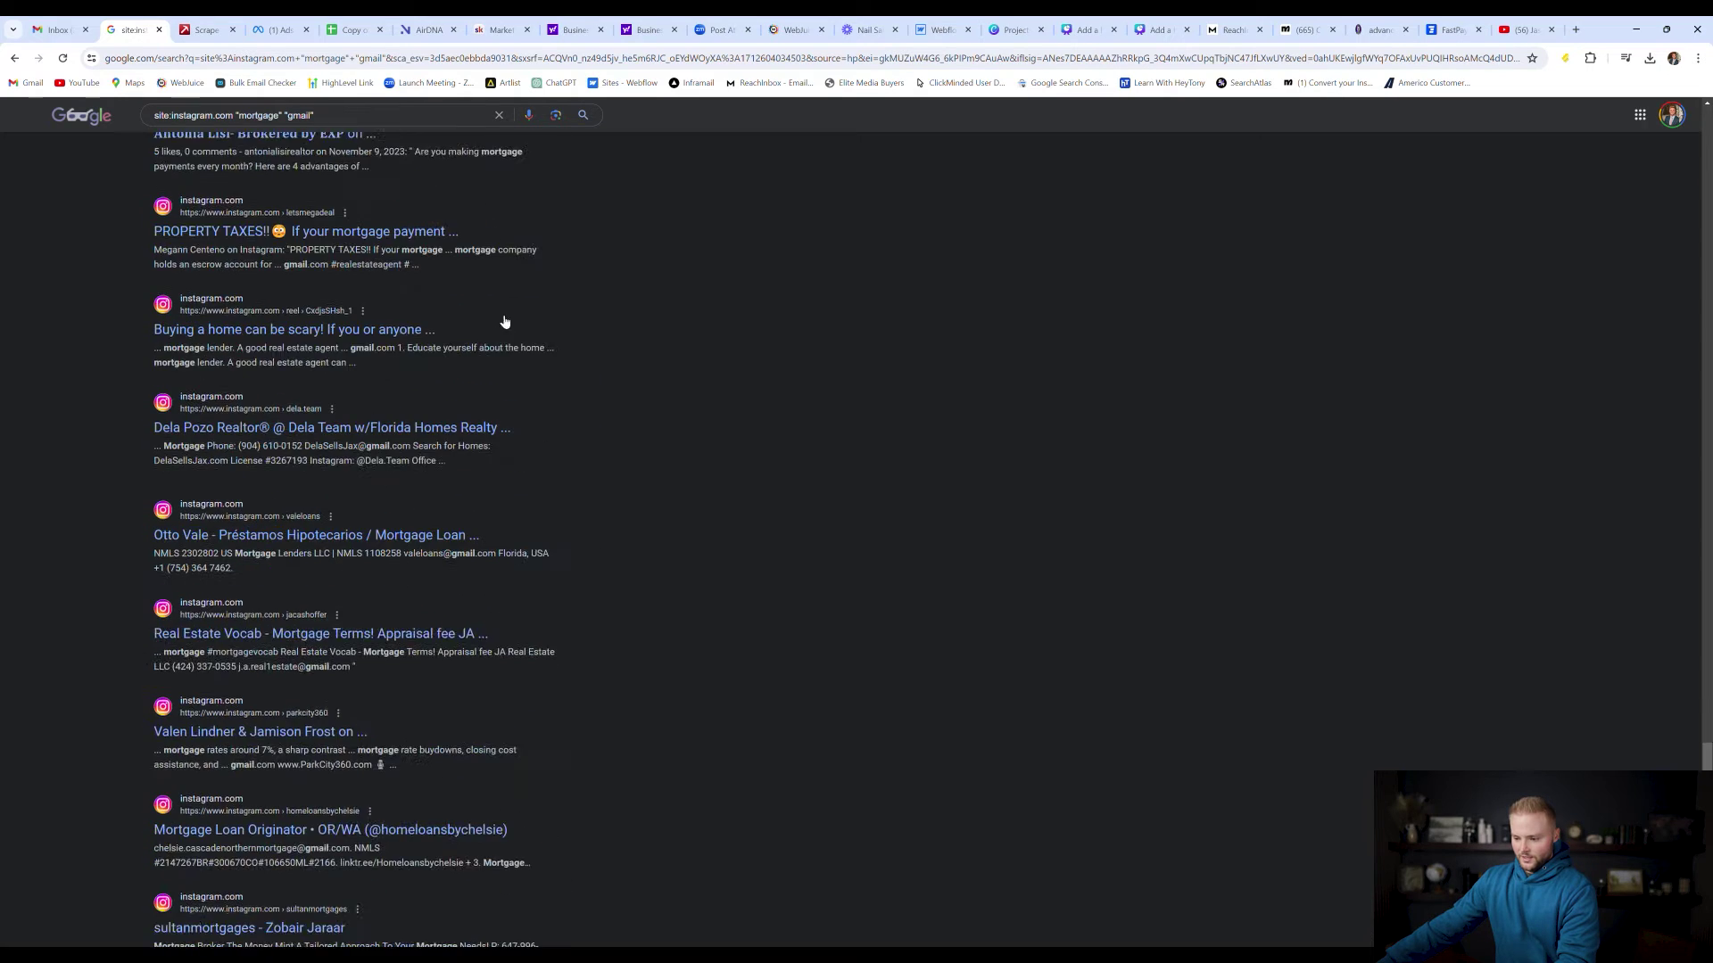
# Step: Load four more batches of results via More results, then scroll back up
pyautogui.click(411, 835)
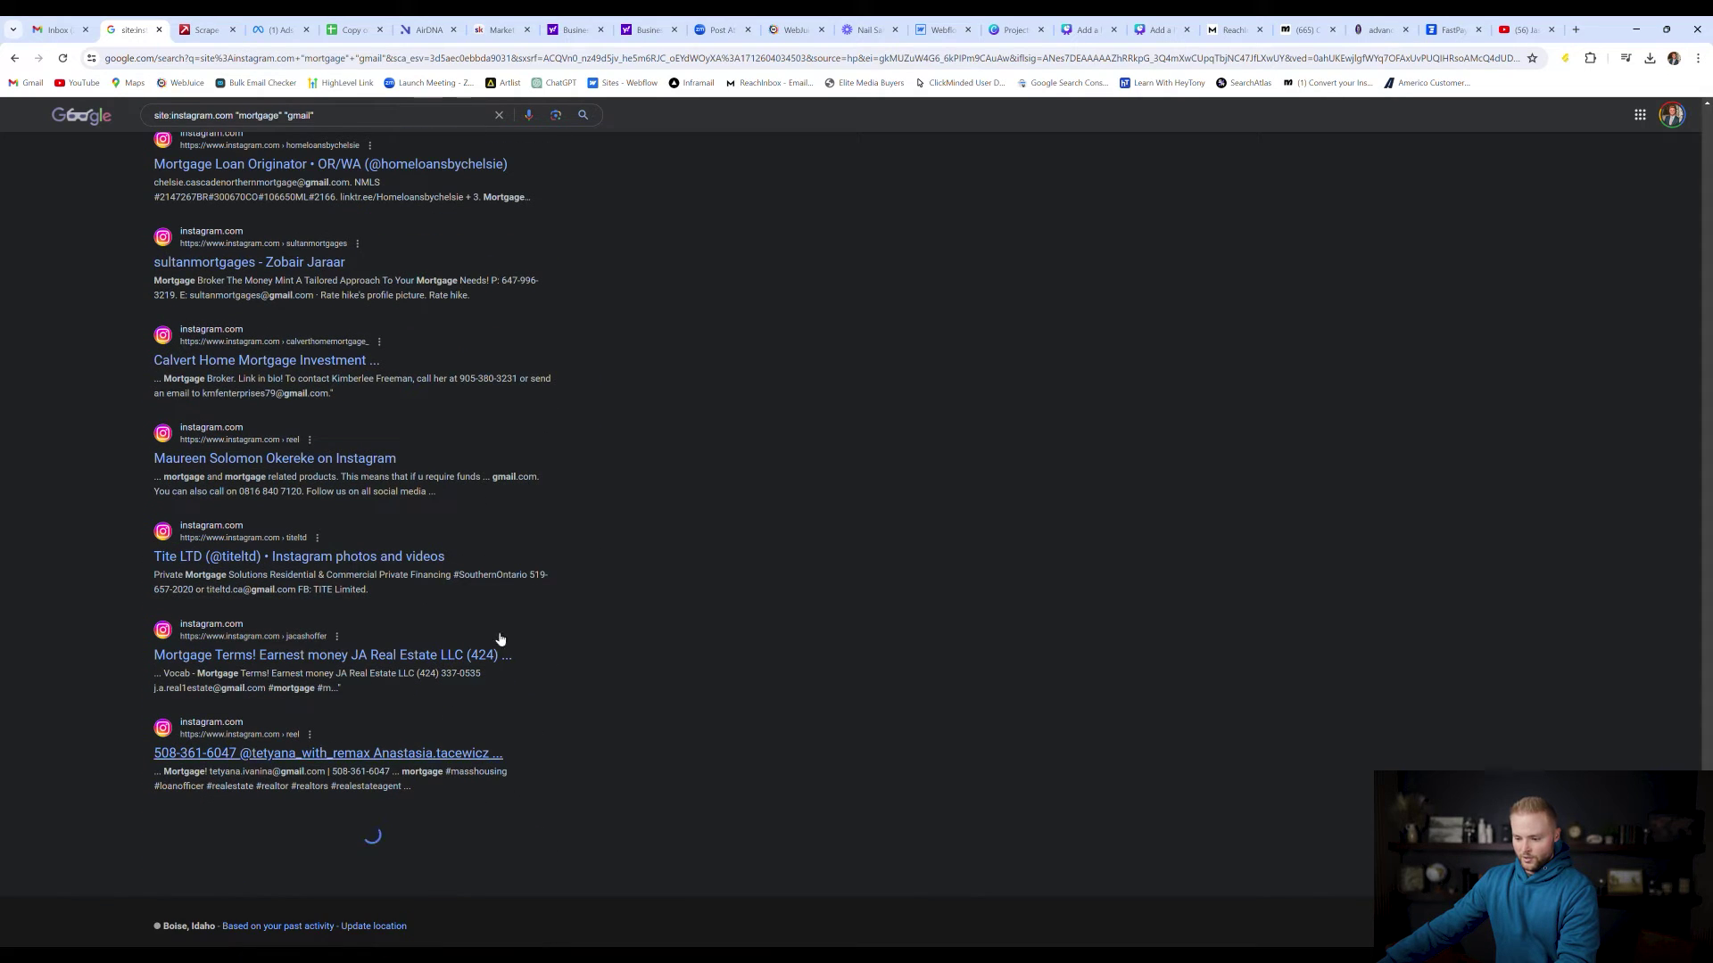
pyautogui.scroll(-11, 532, 547)
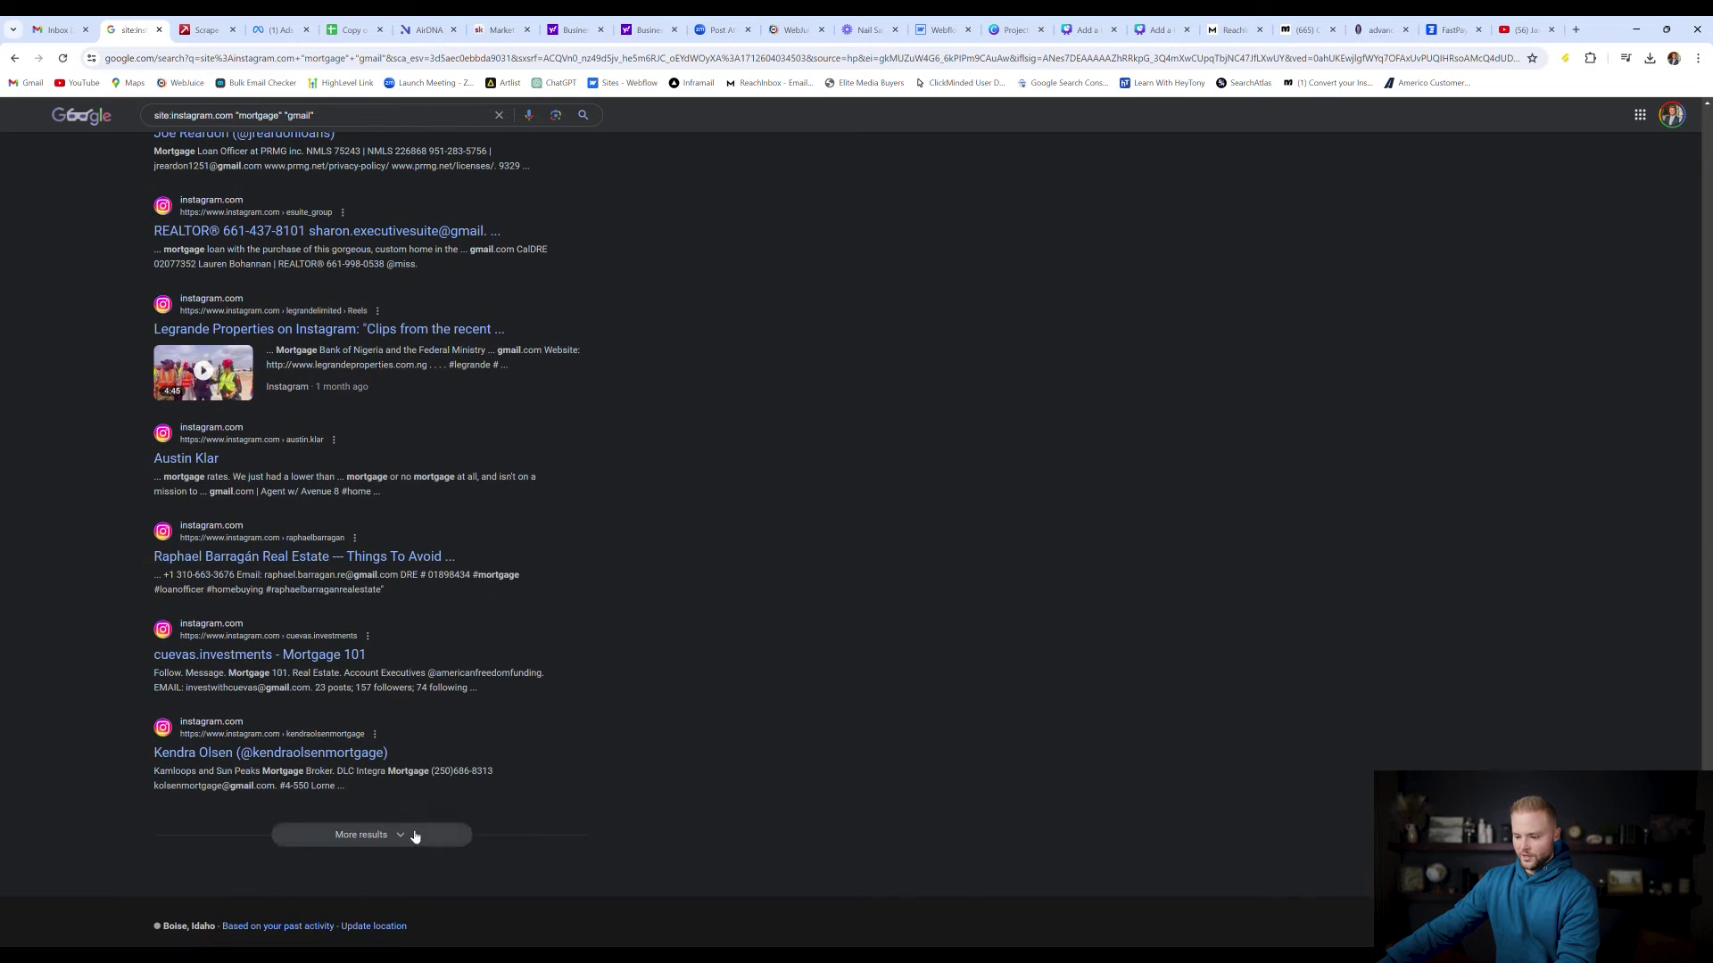
pyautogui.click(412, 835)
pyautogui.scroll(-11, 516, 390)
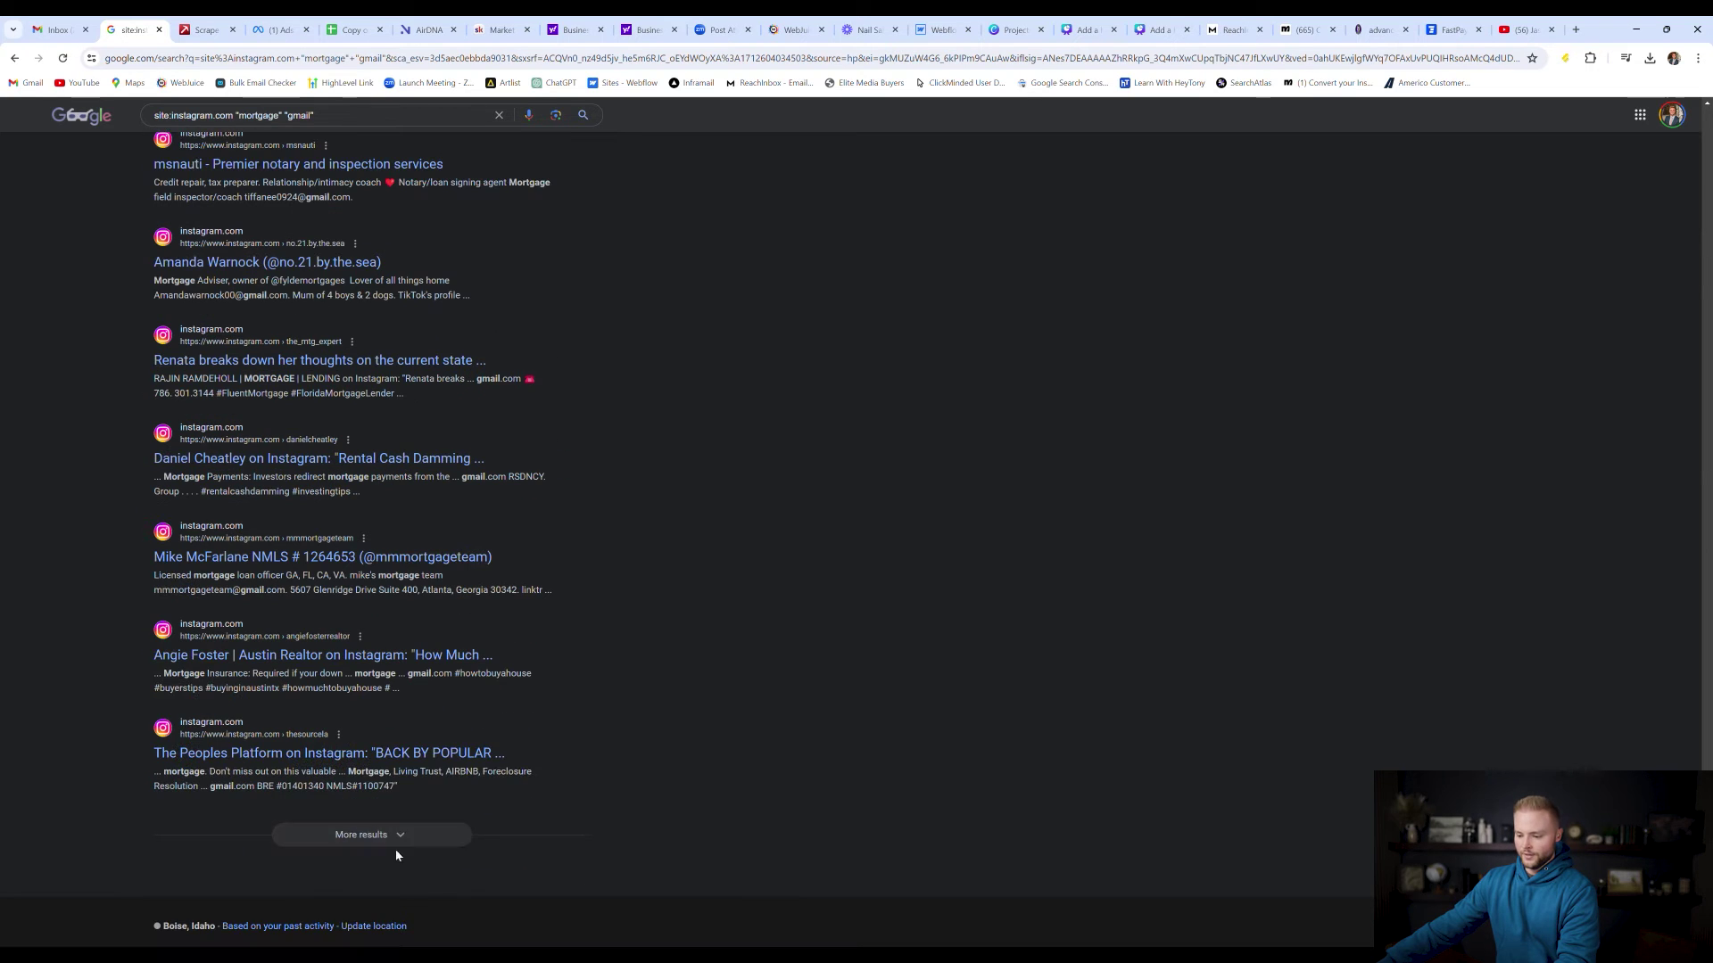
pyautogui.click(394, 835)
pyautogui.scroll(-4, 491, 517)
pyautogui.scroll(-7, 482, 491)
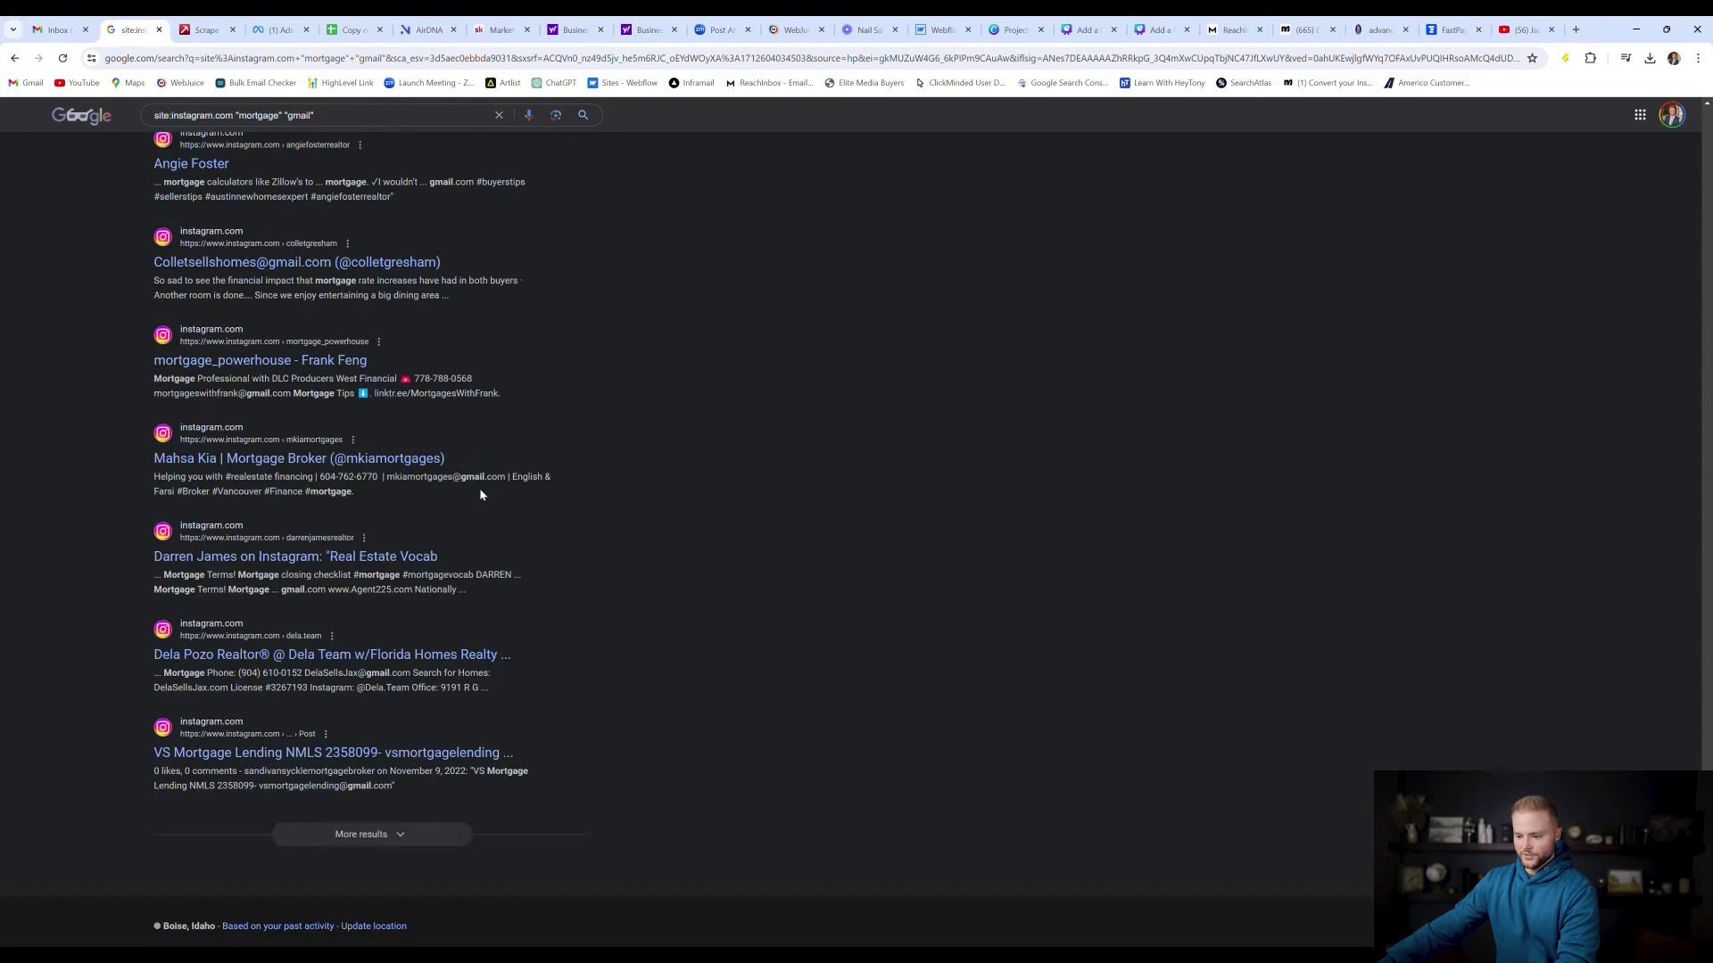
pyautogui.click(431, 846)
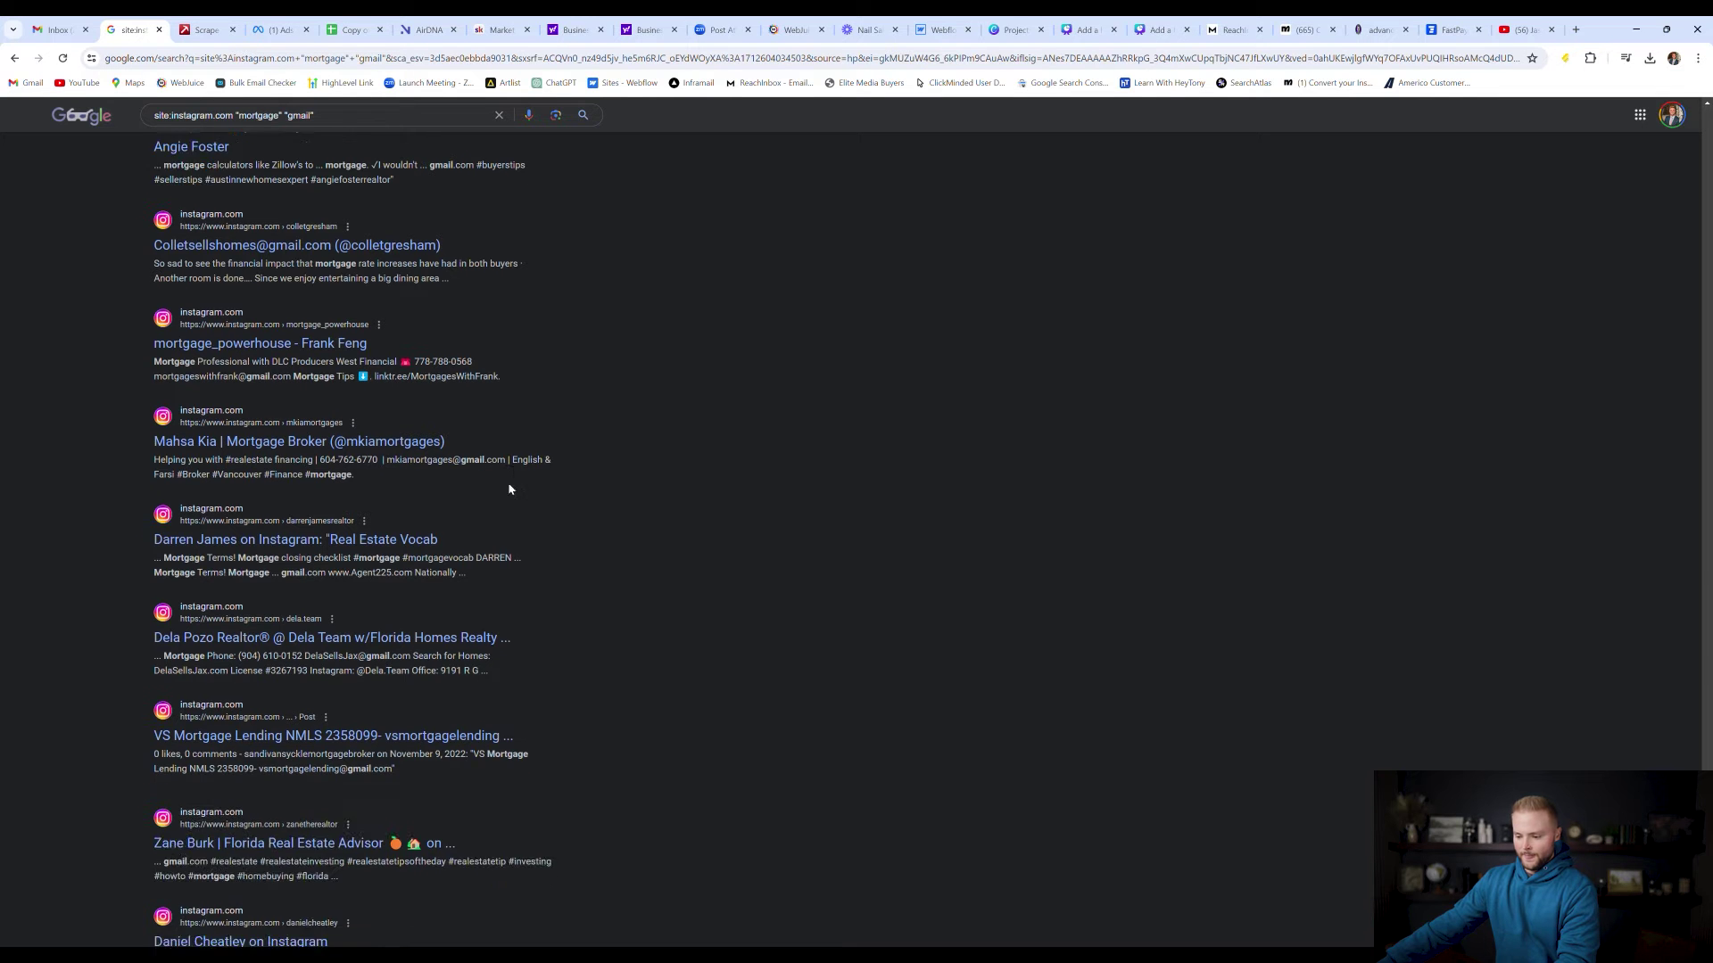
pyautogui.scroll(-11, 499, 489)
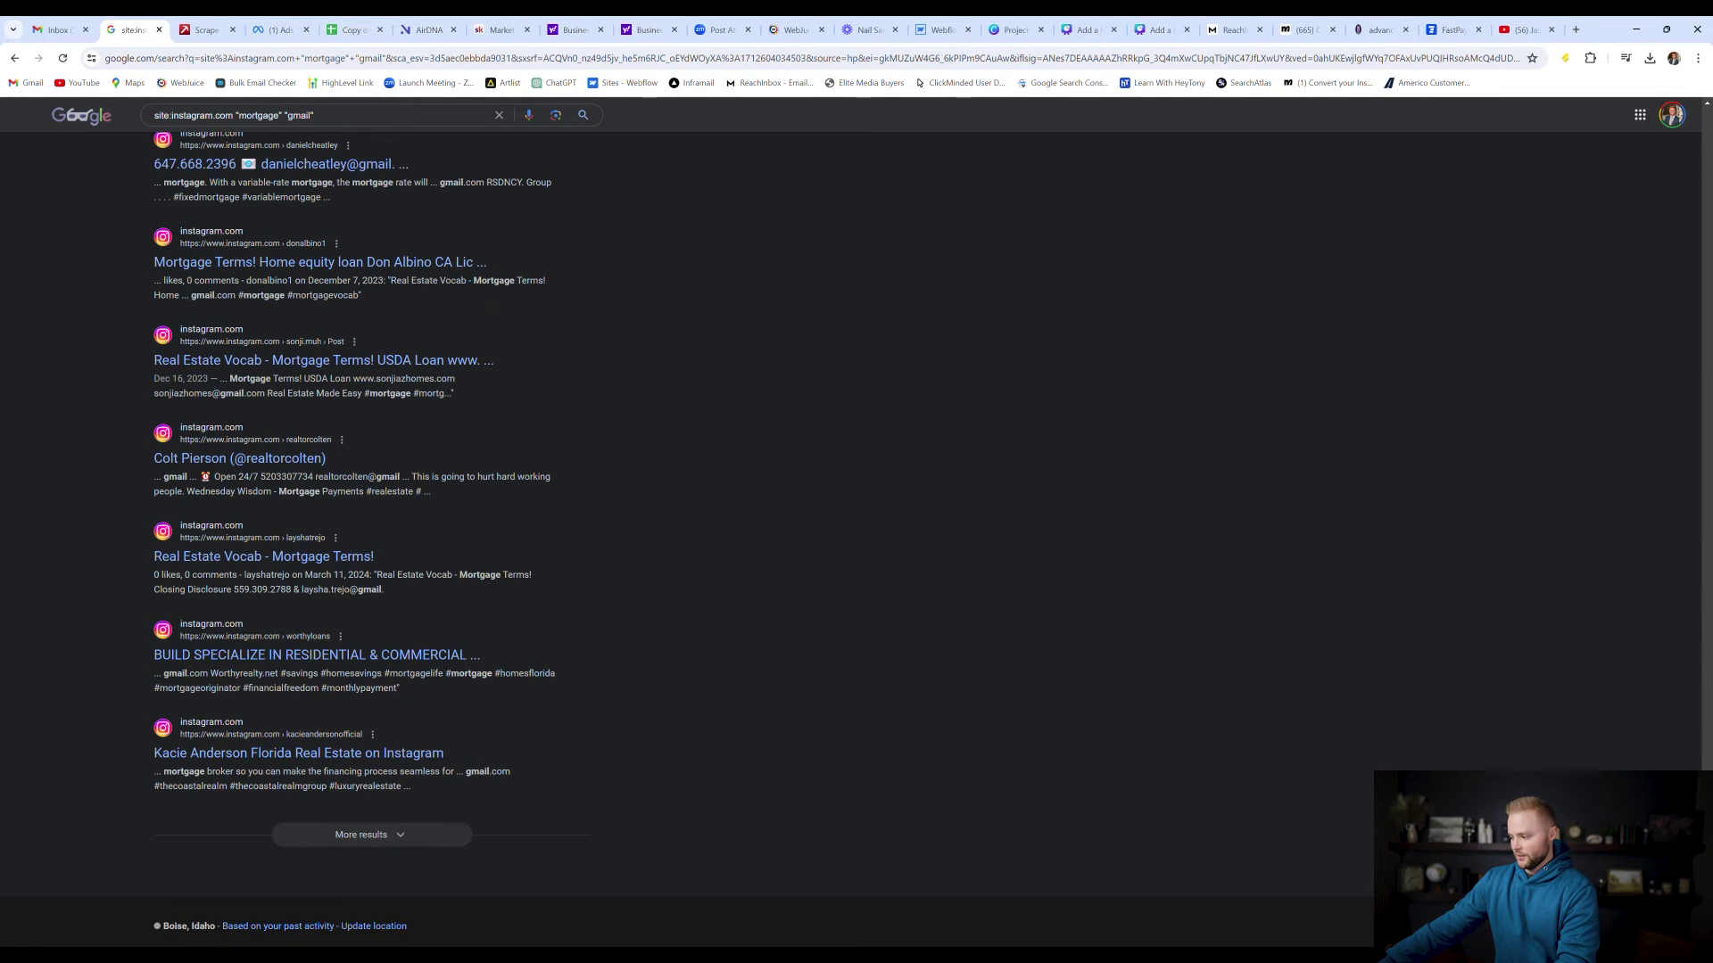
pyautogui.scroll(-10, 499, 526)
pyautogui.scroll(20, 740, 357)
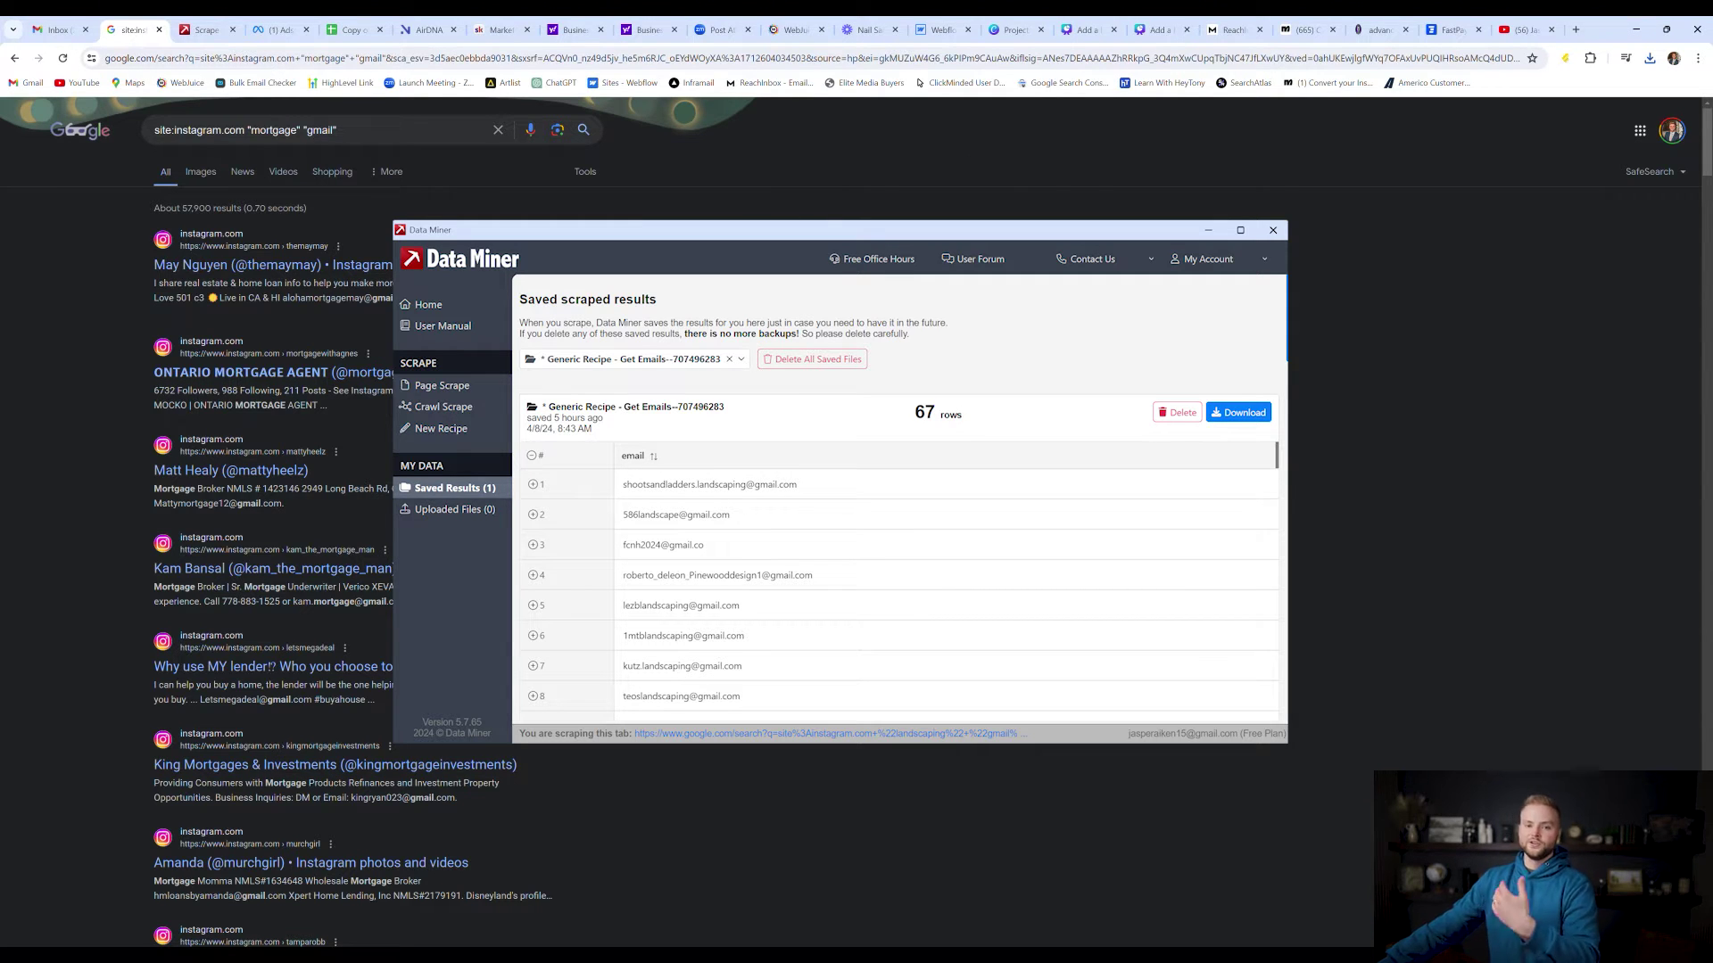
# Step: Switch to Meta Ads Manager and open the Audiences page from the left menu
pyautogui.click(281, 29)
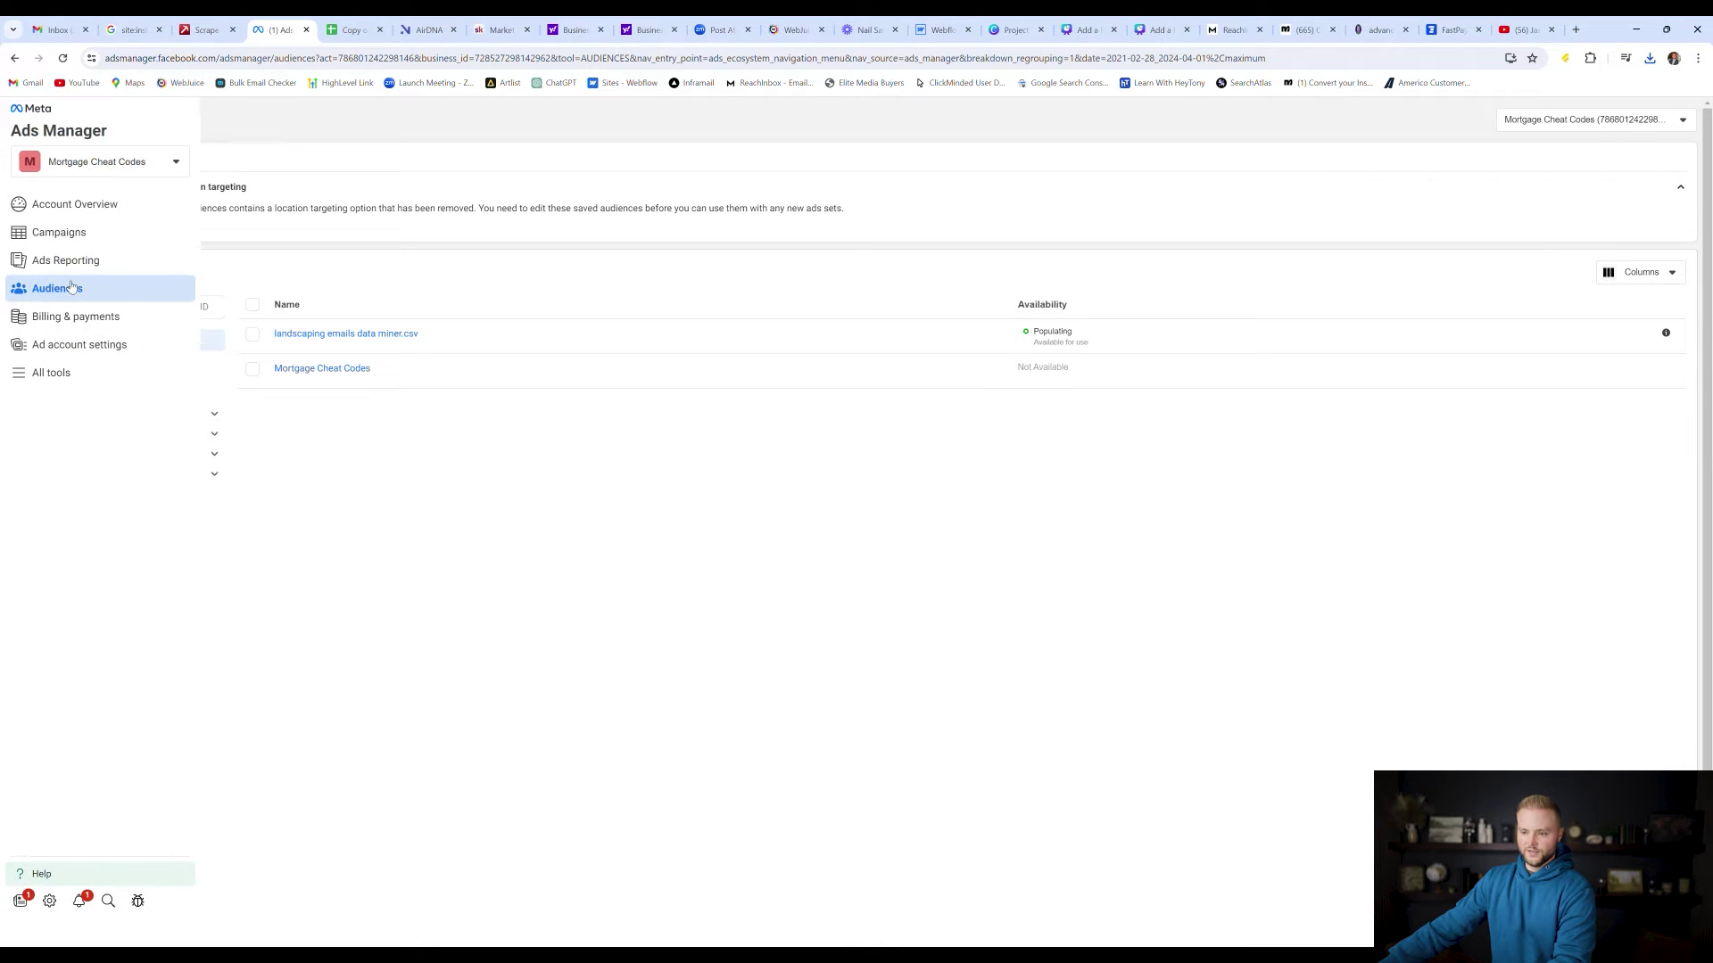
pyautogui.click(73, 286)
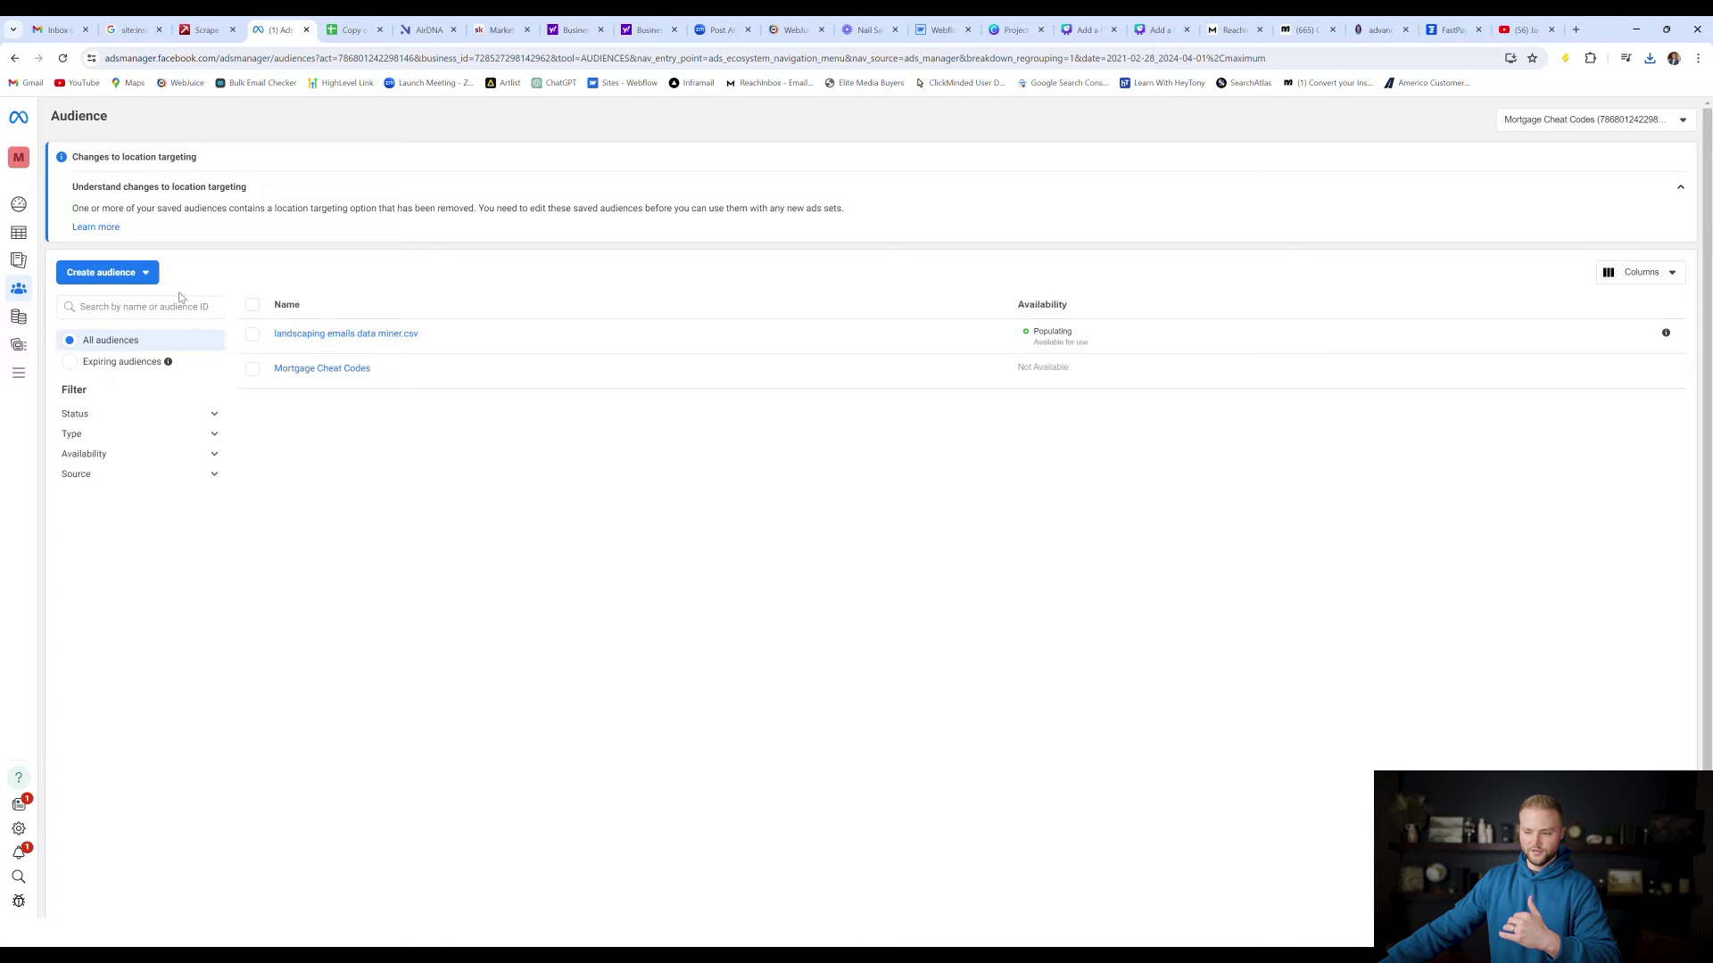
# Step: Start a lookalike audience with United States as location and 5% size (about 14.1M)
pyautogui.click(125, 273)
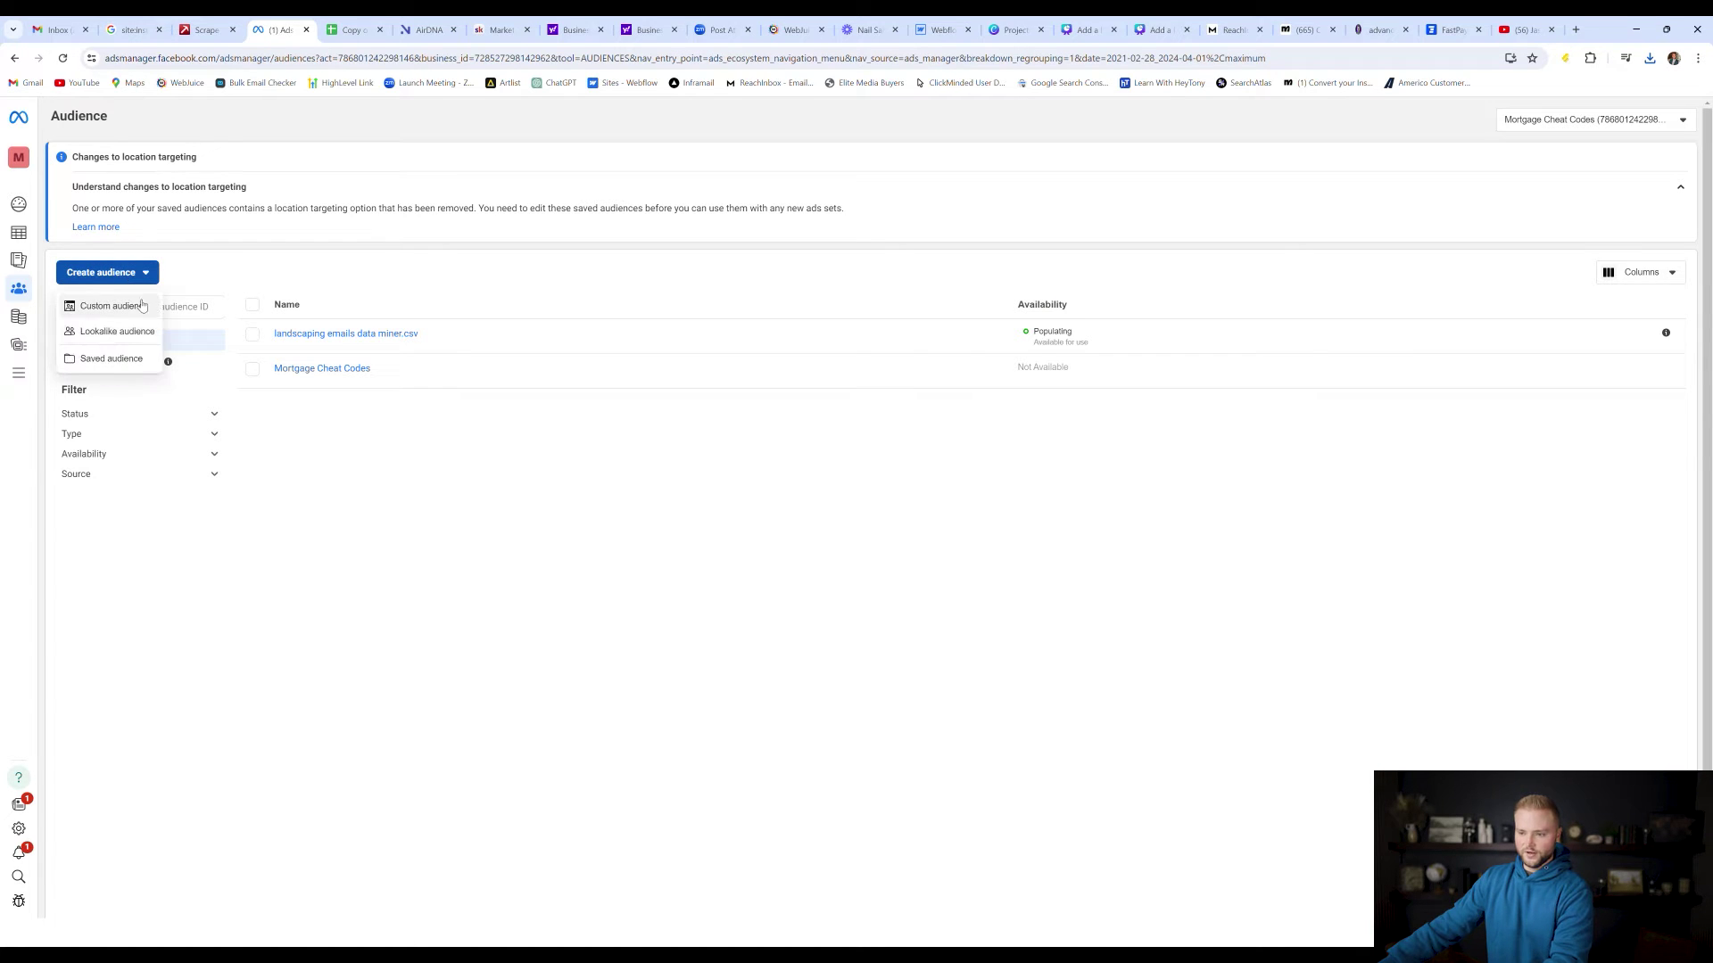
pyautogui.click(105, 332)
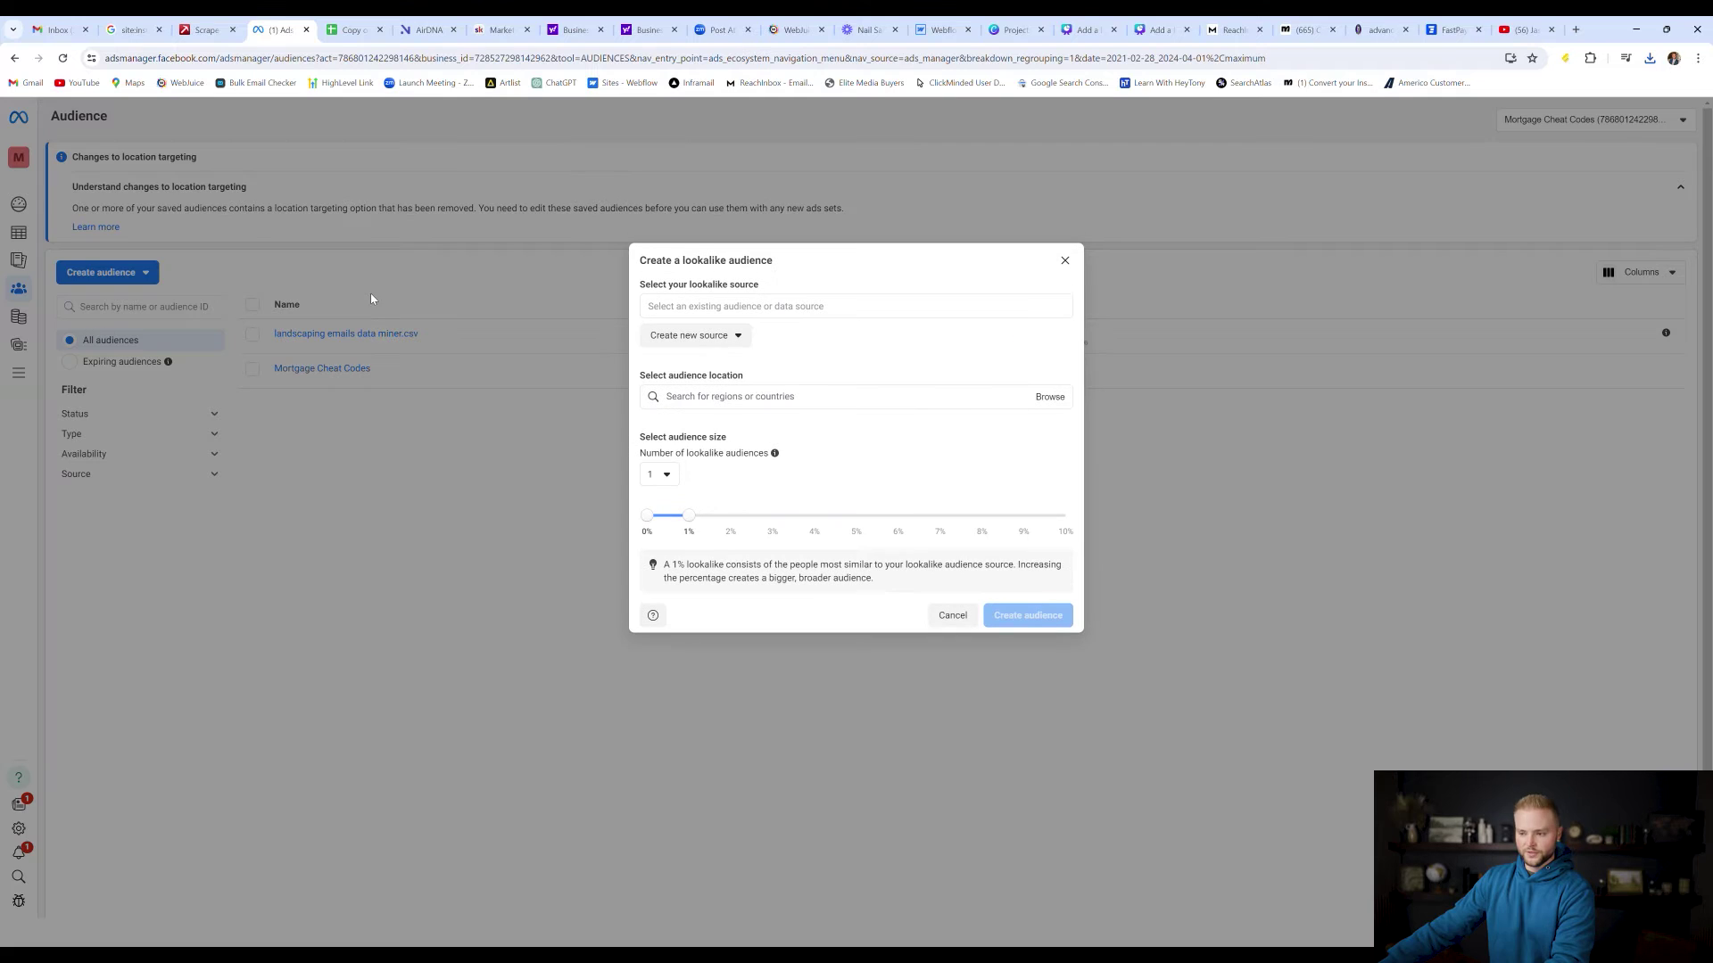
pyautogui.click(712, 398)
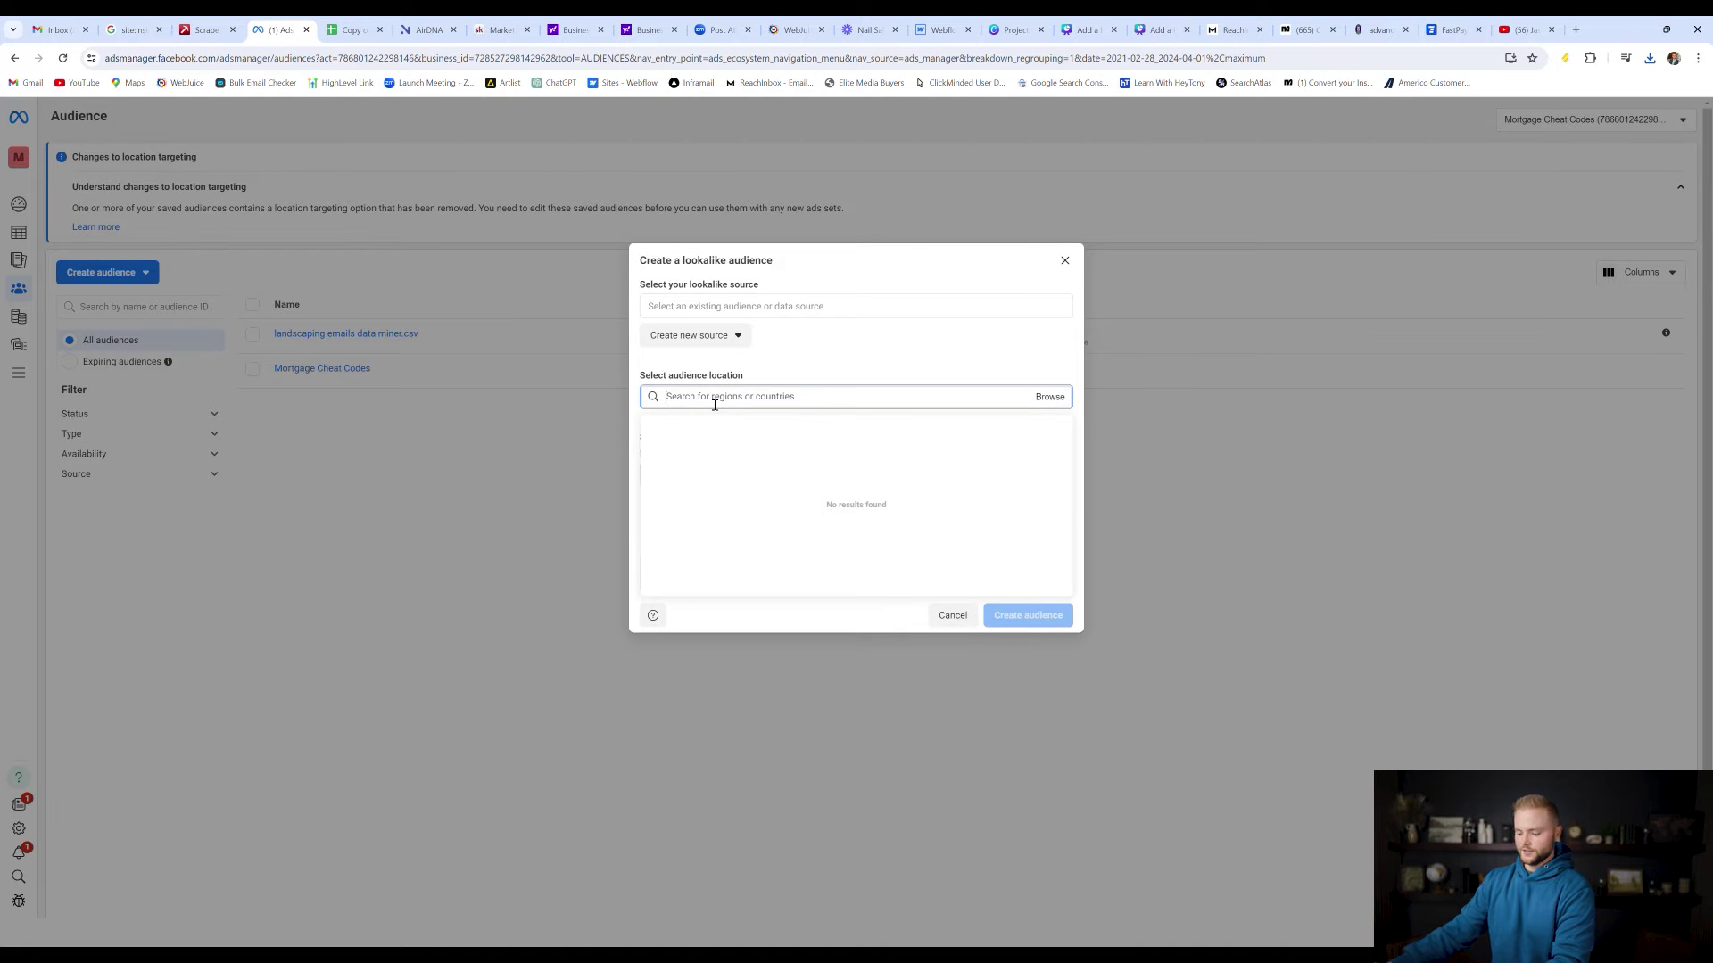
pyautogui.write('united states')
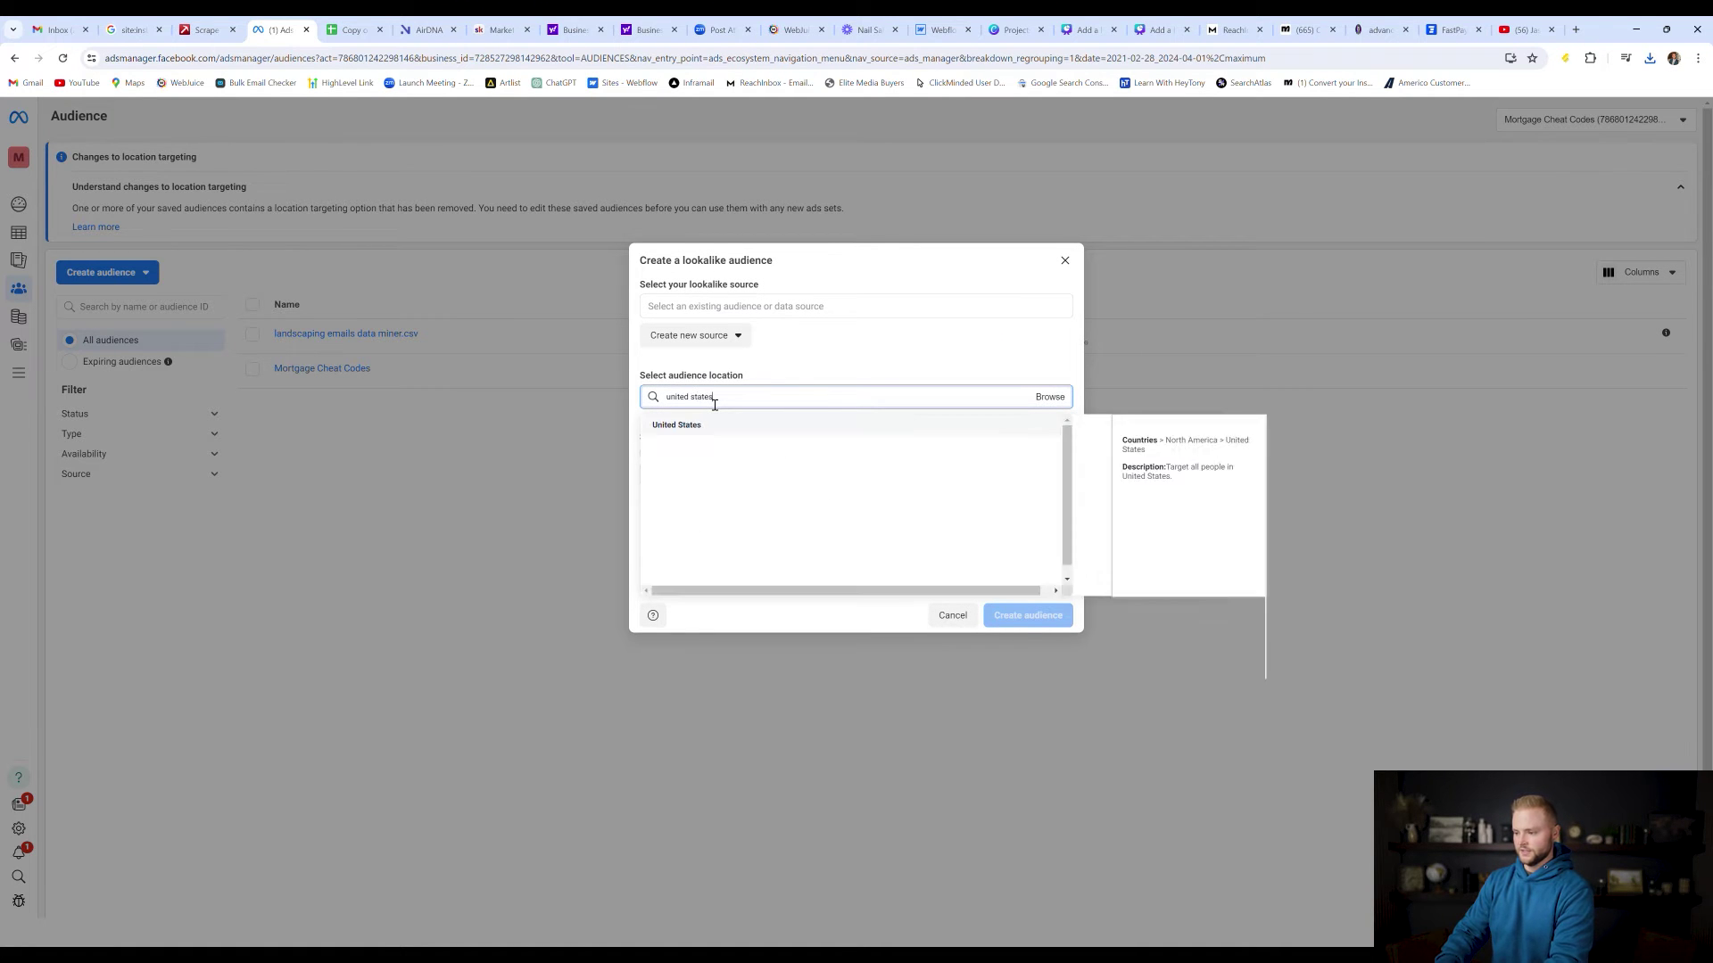
pyautogui.click(723, 426)
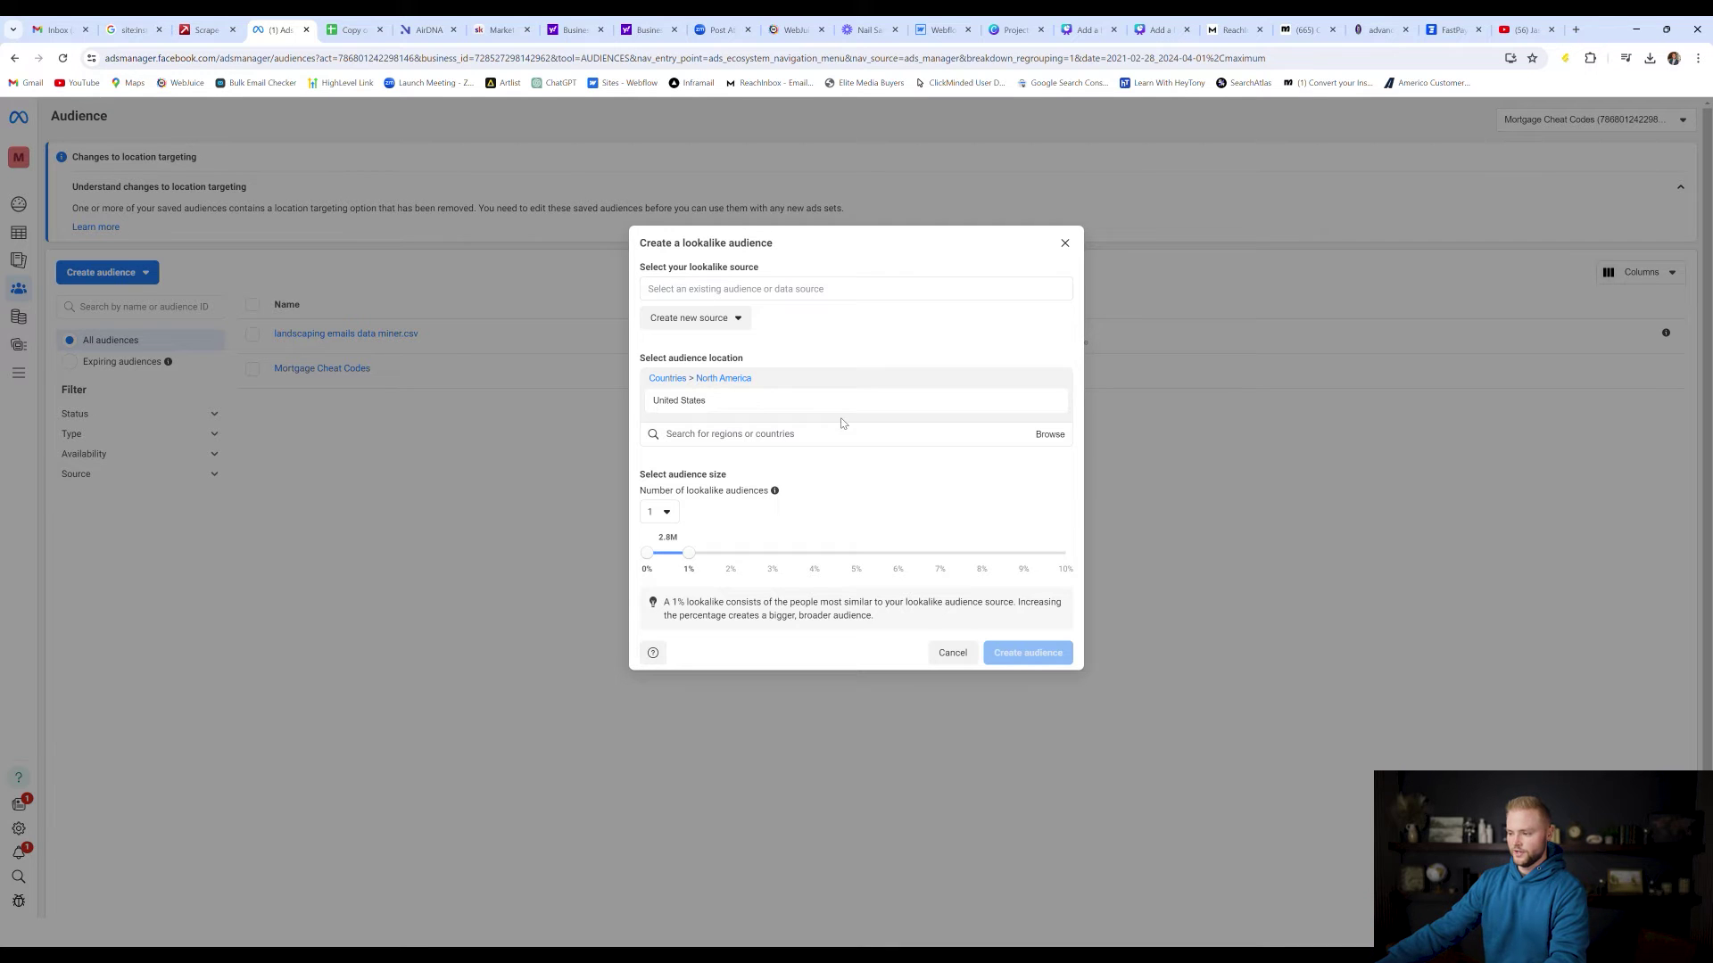
pyautogui.moveTo(695, 558); pyautogui.dragTo(856, 555)
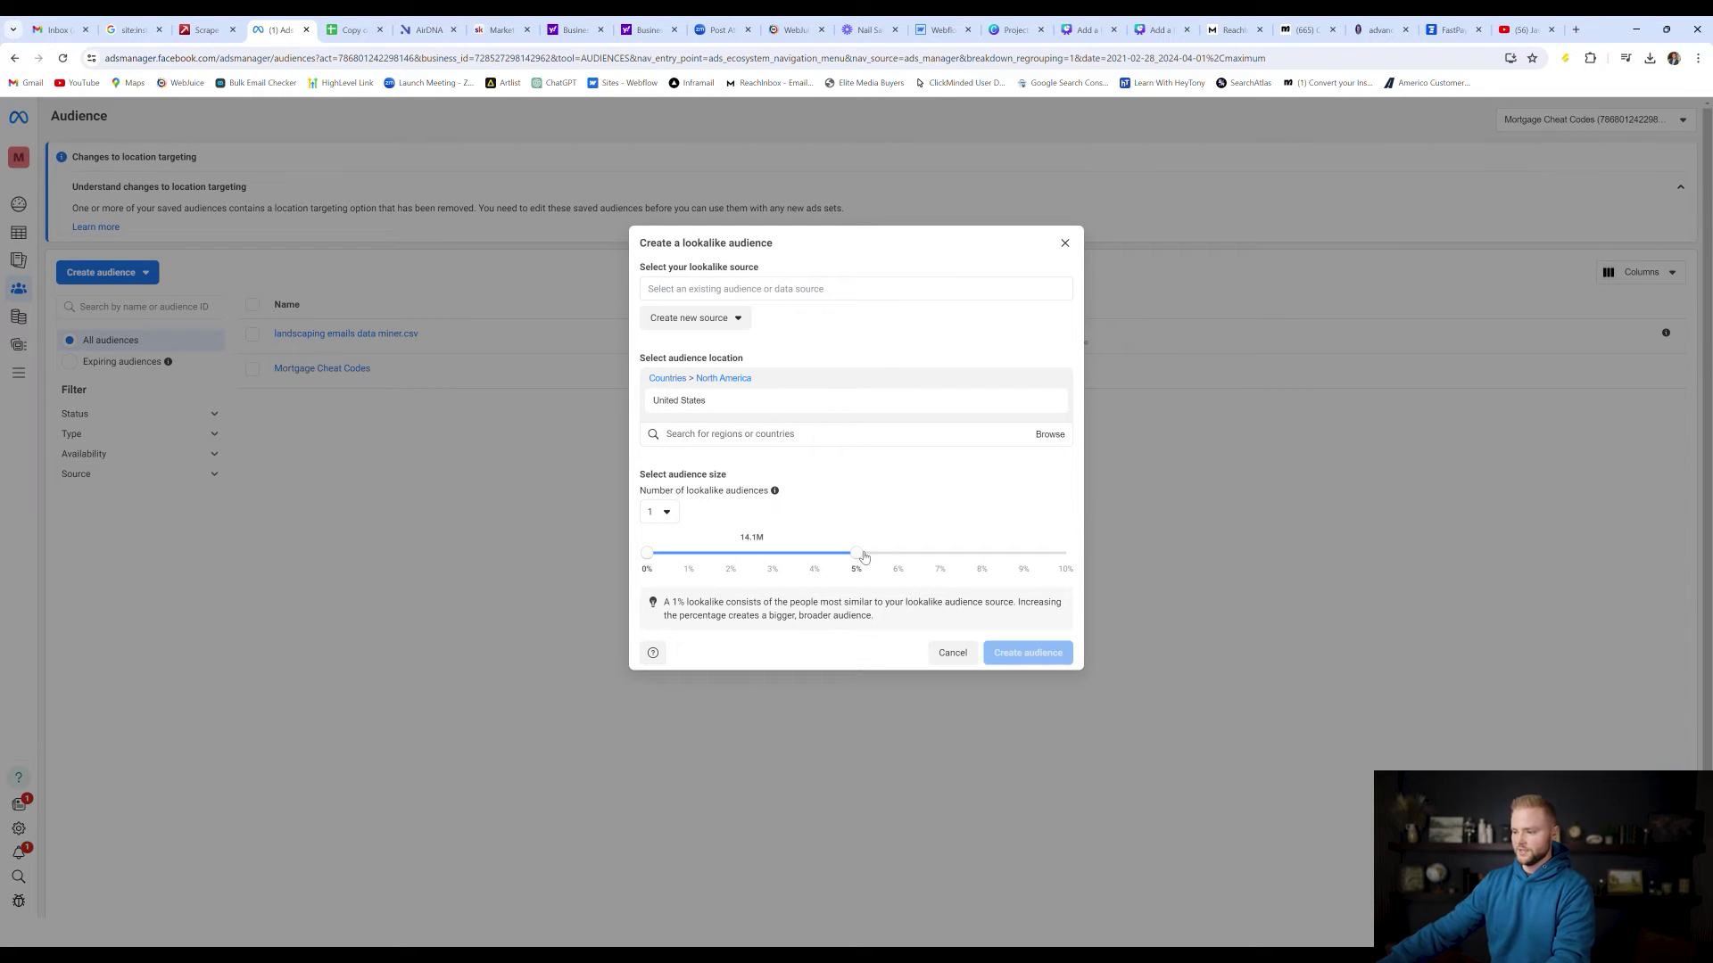
# Step: Upload mortgage emails.csv as a customer-list custom audience without customer value, importing 64 email rows
pyautogui.click(716, 322)
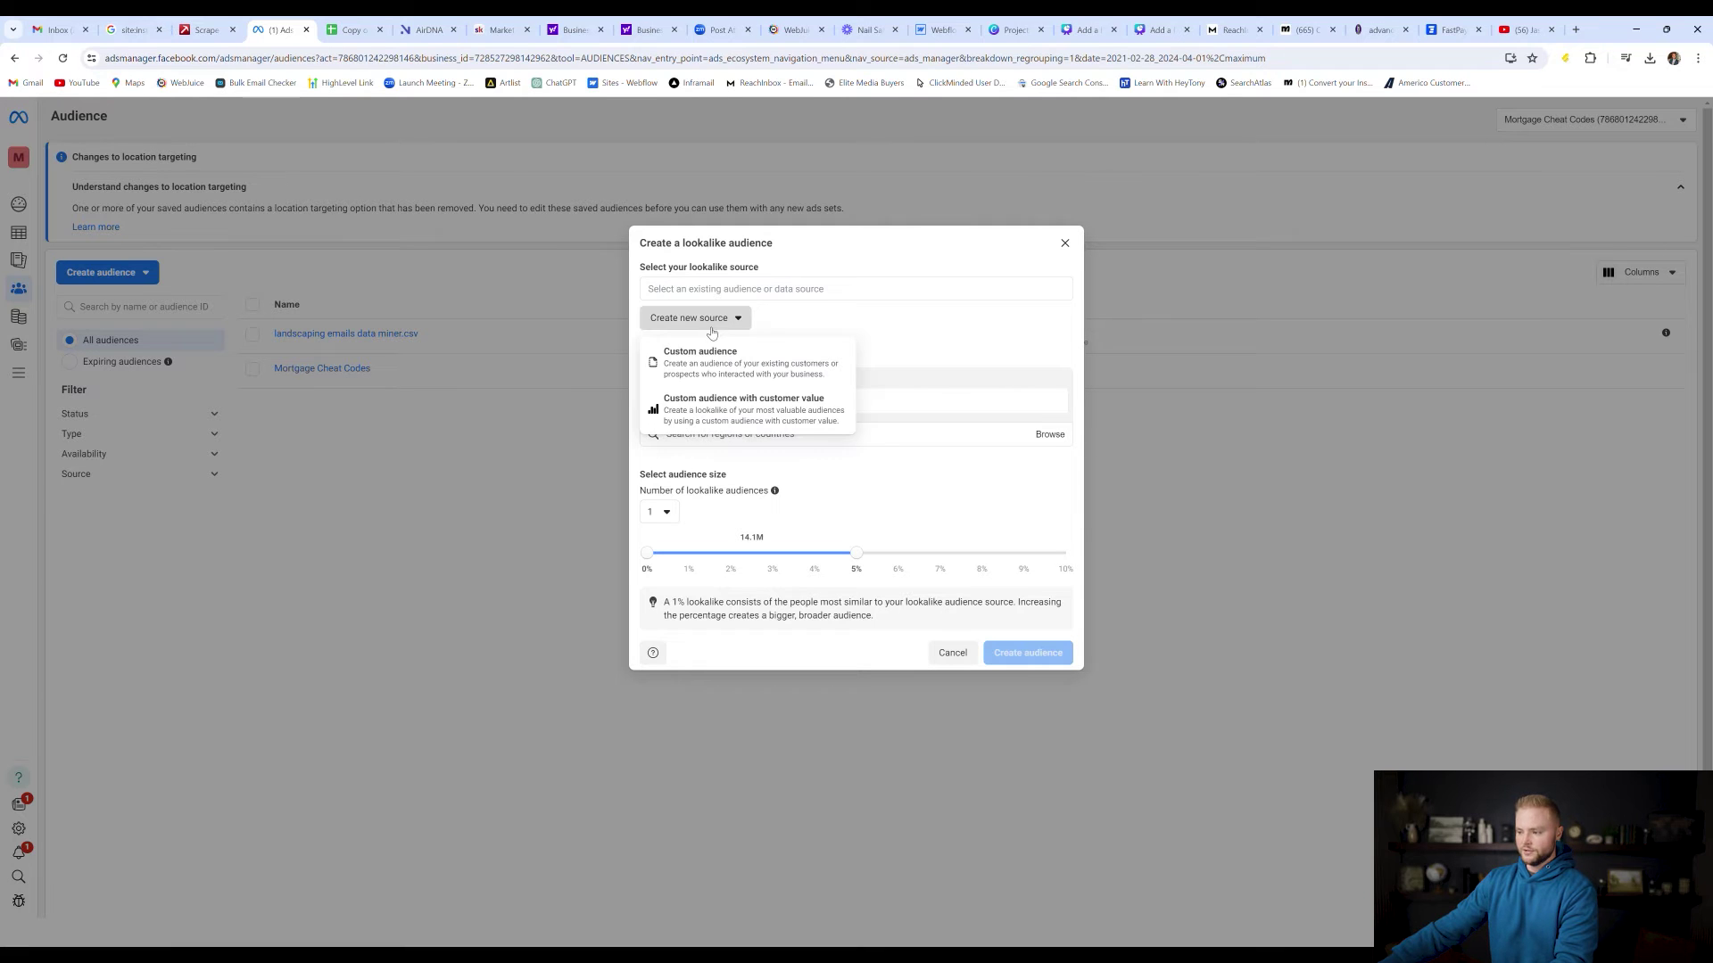
pyautogui.click(744, 410)
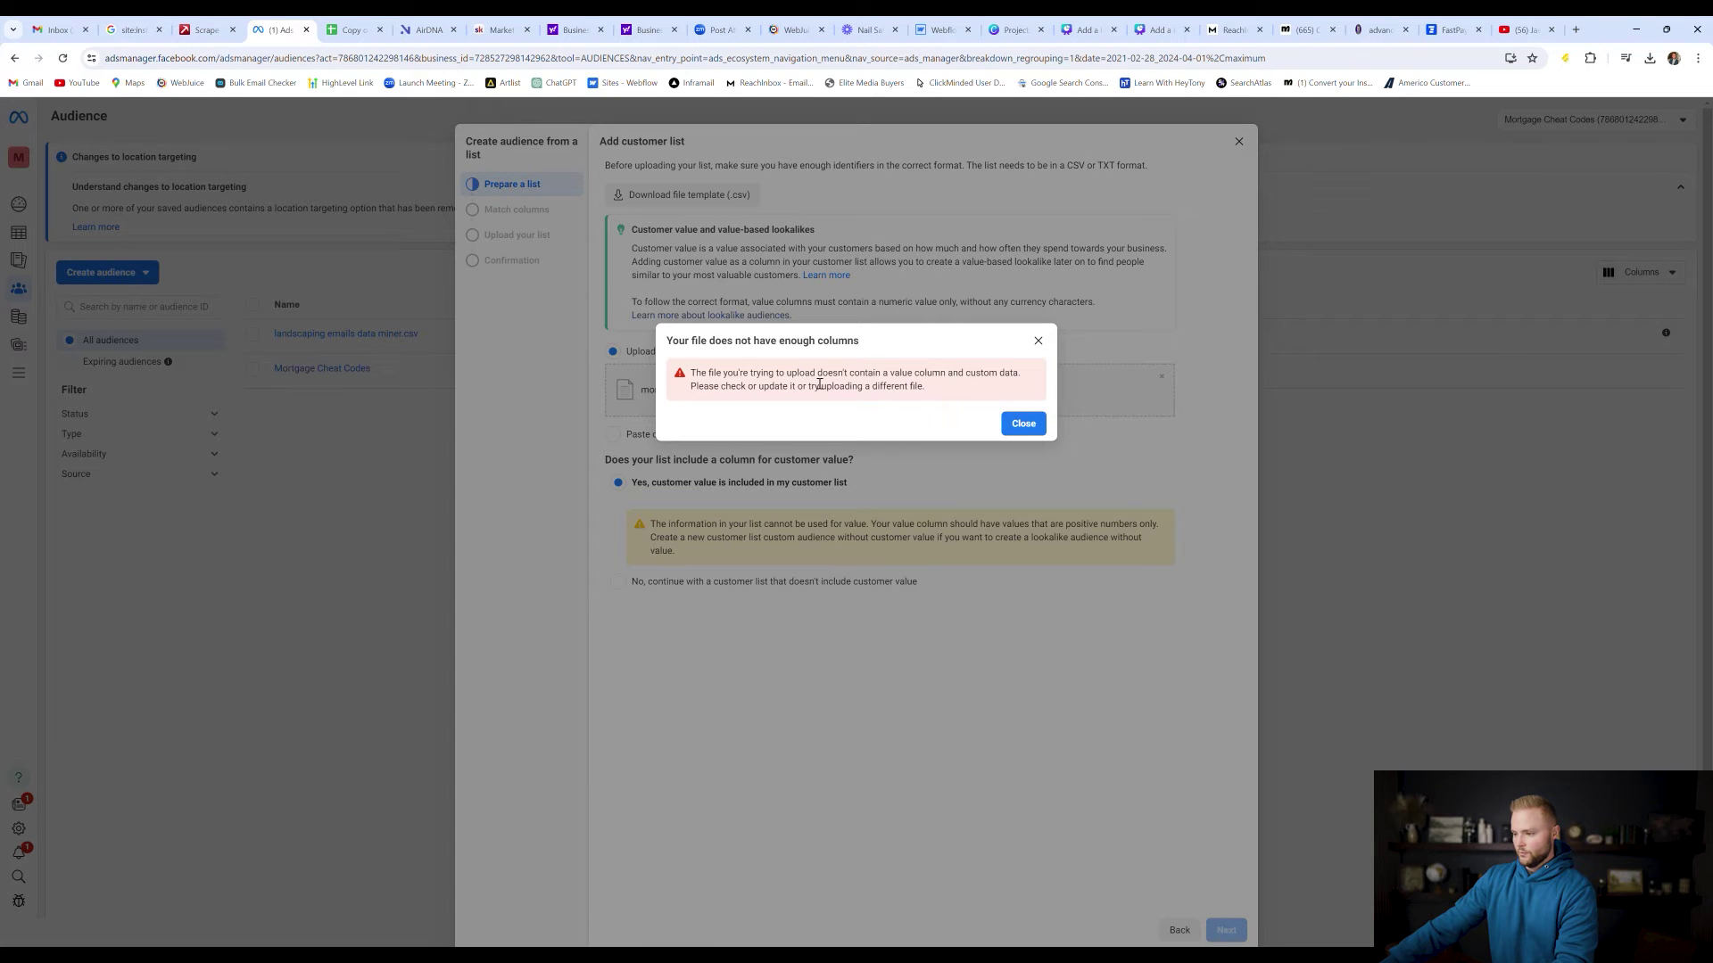
pyautogui.click(1022, 425)
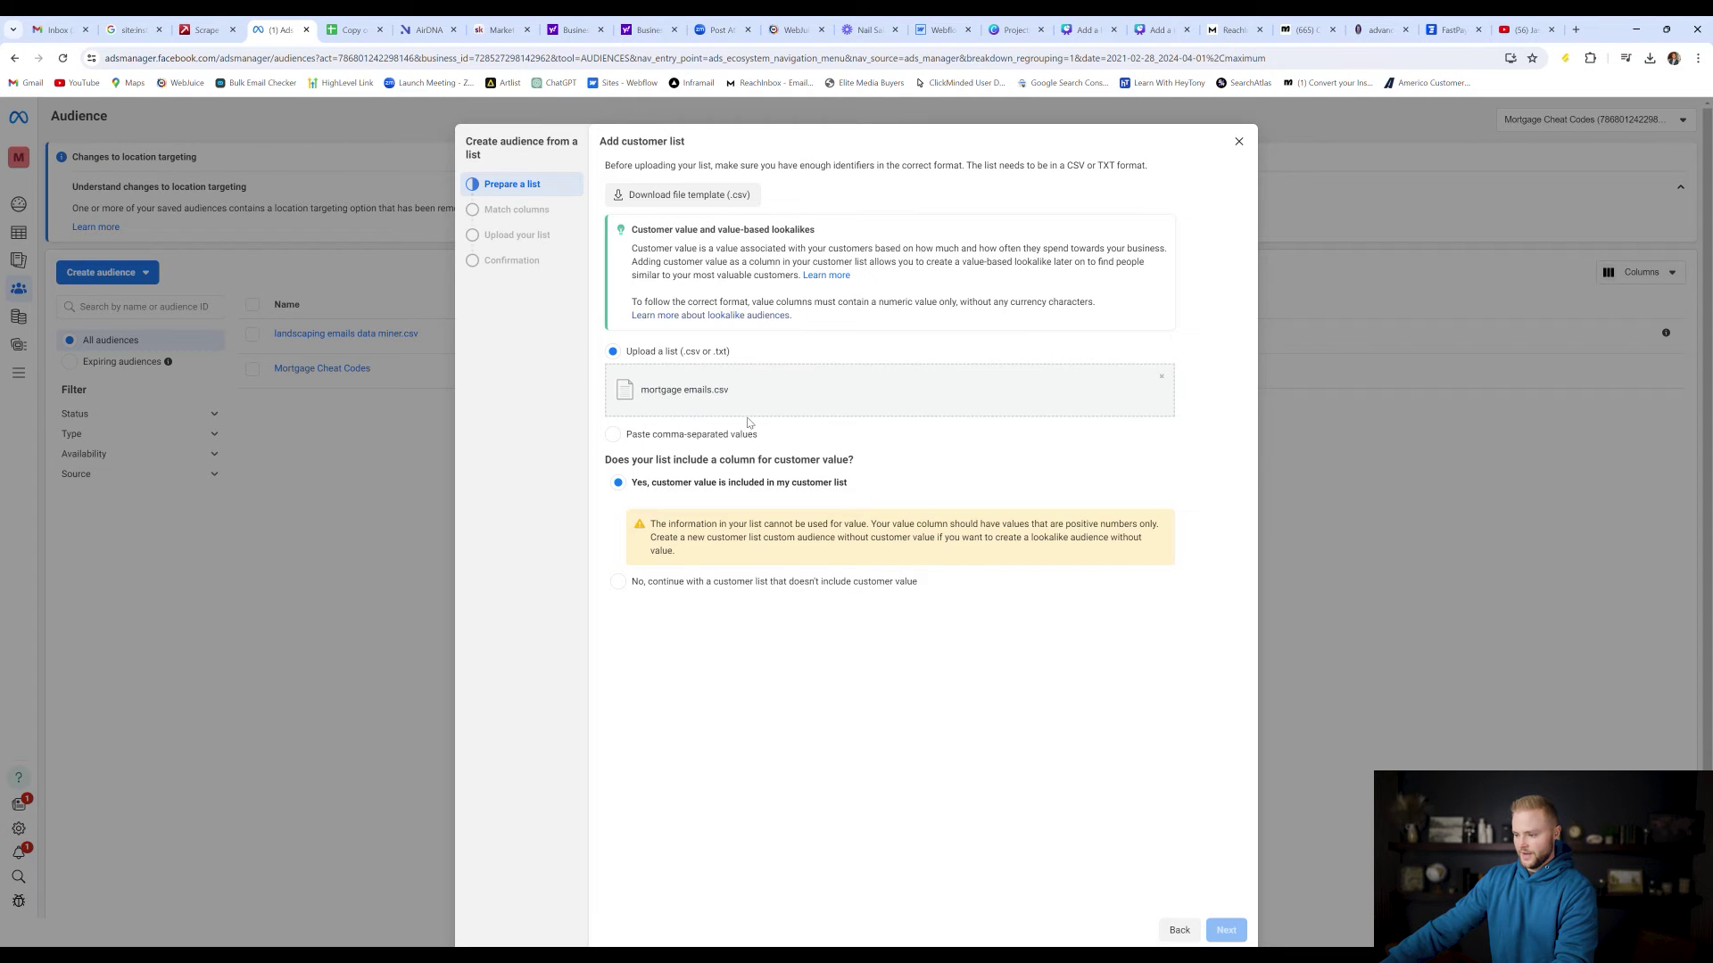
pyautogui.click(658, 584)
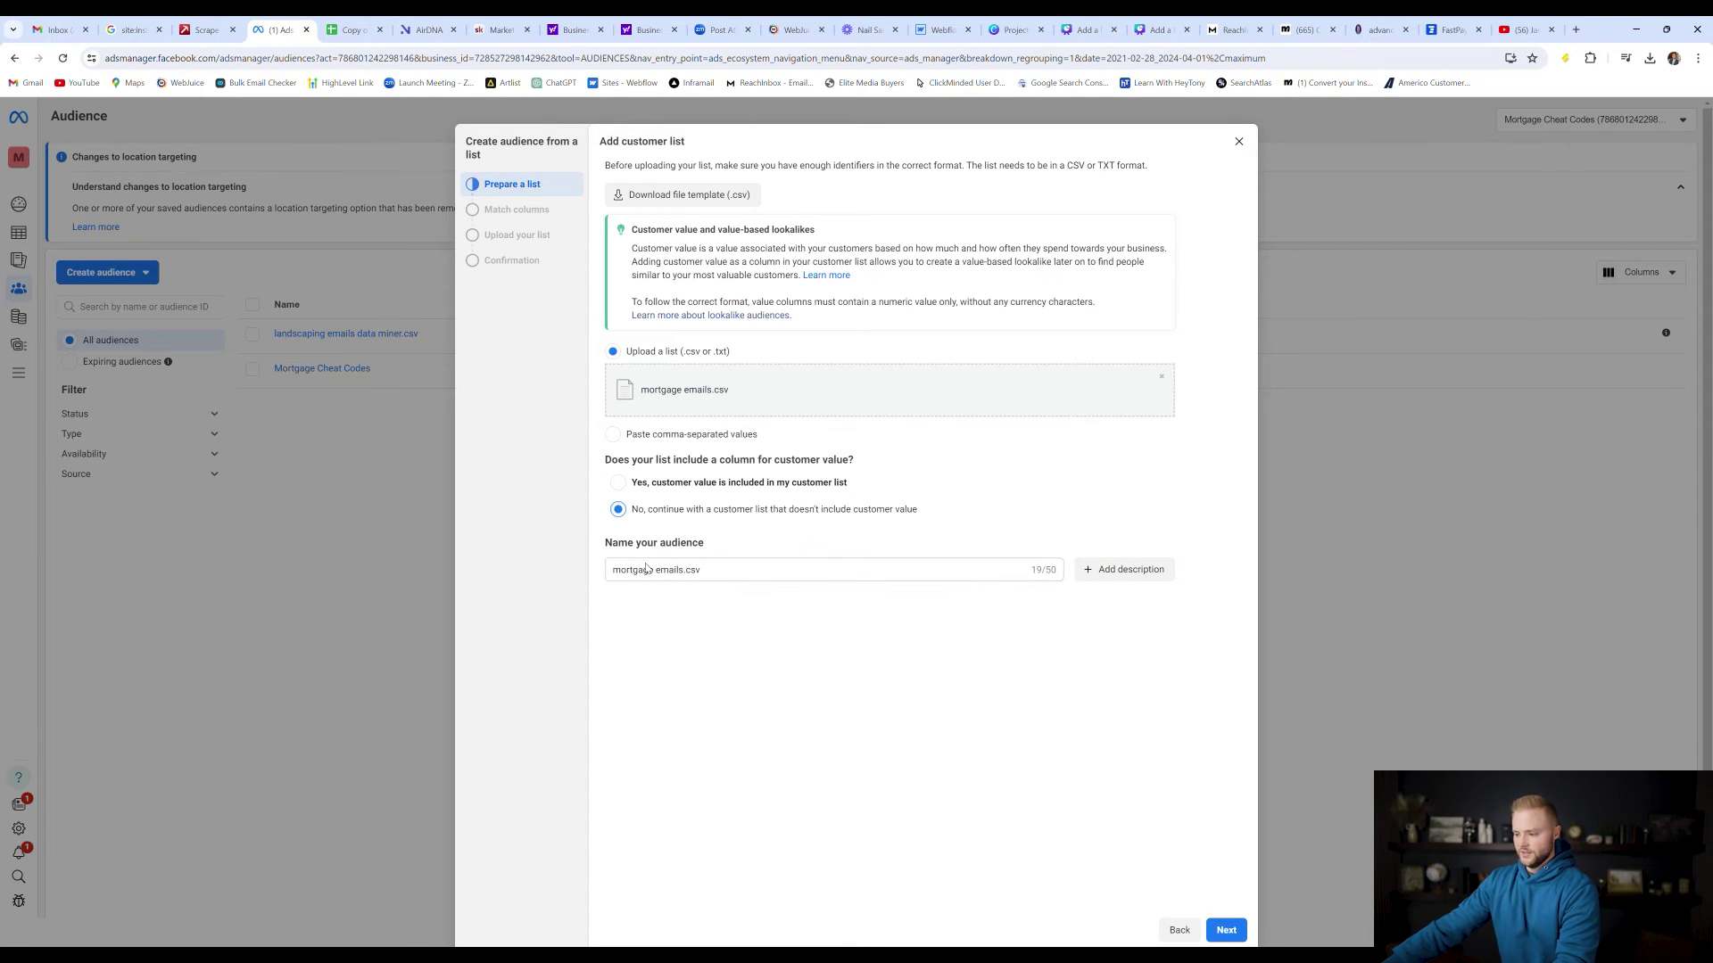
pyautogui.click(1225, 930)
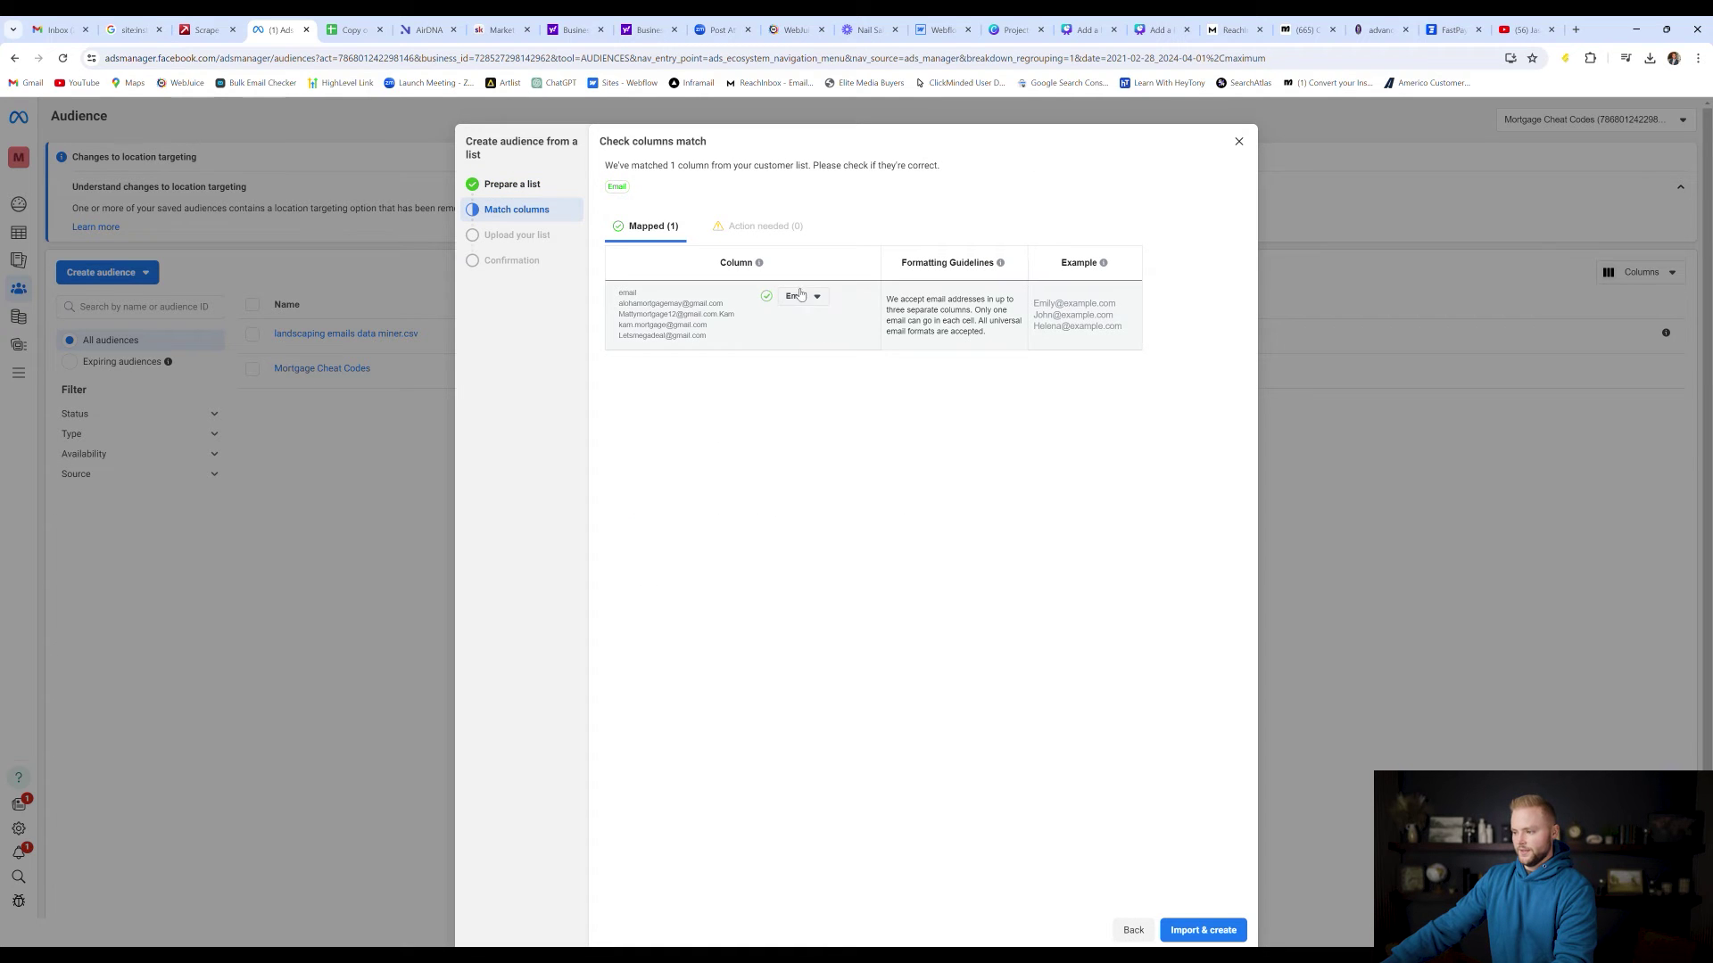
pyautogui.moveTo(731, 327); pyautogui.dragTo(665, 339)
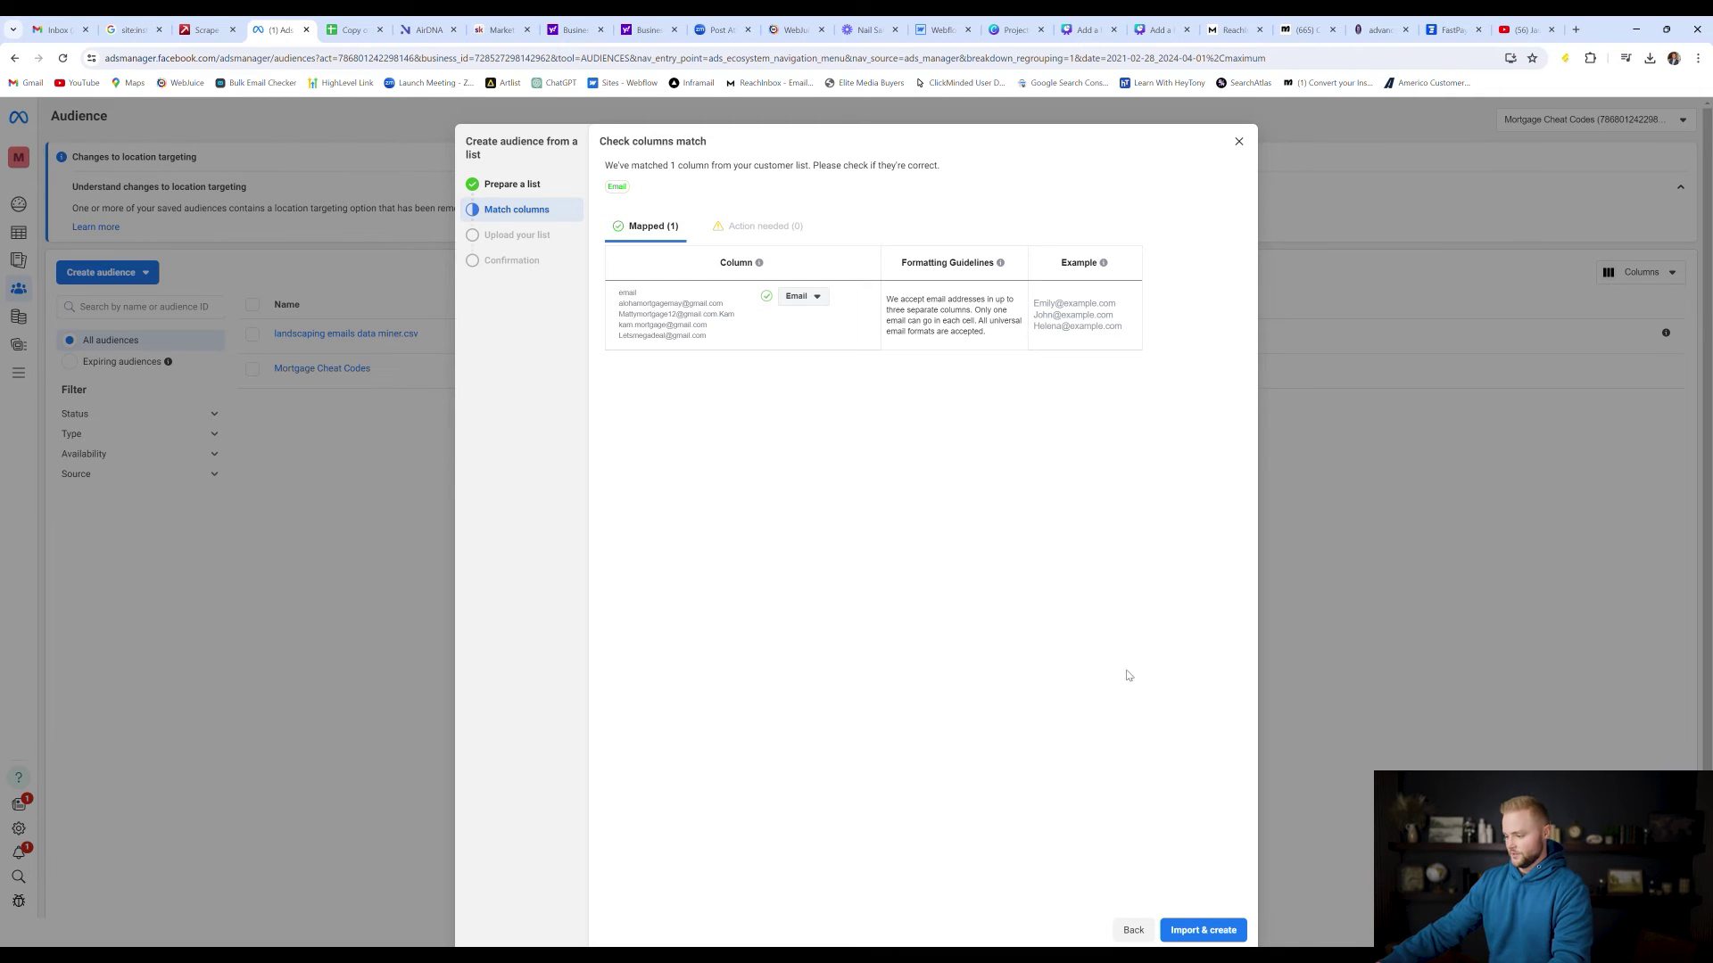
pyautogui.click(1211, 930)
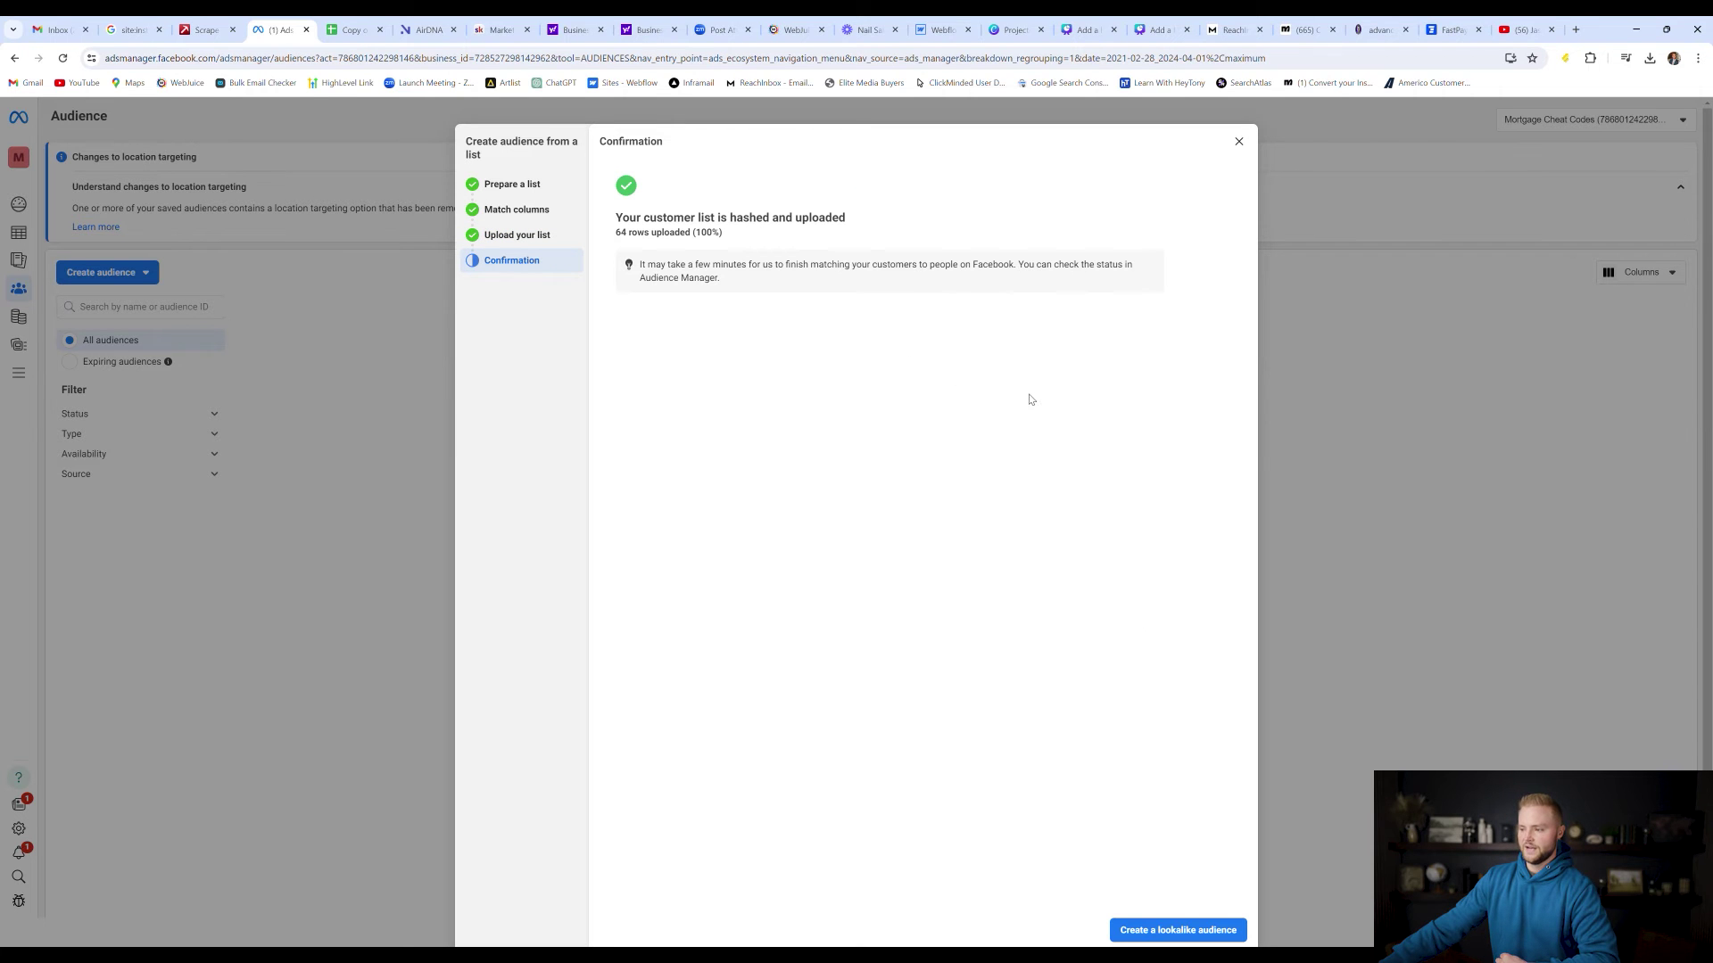
# Step: Close the lookalike dialog and go to the Campaigns overview through All tools
pyautogui.click(1165, 936)
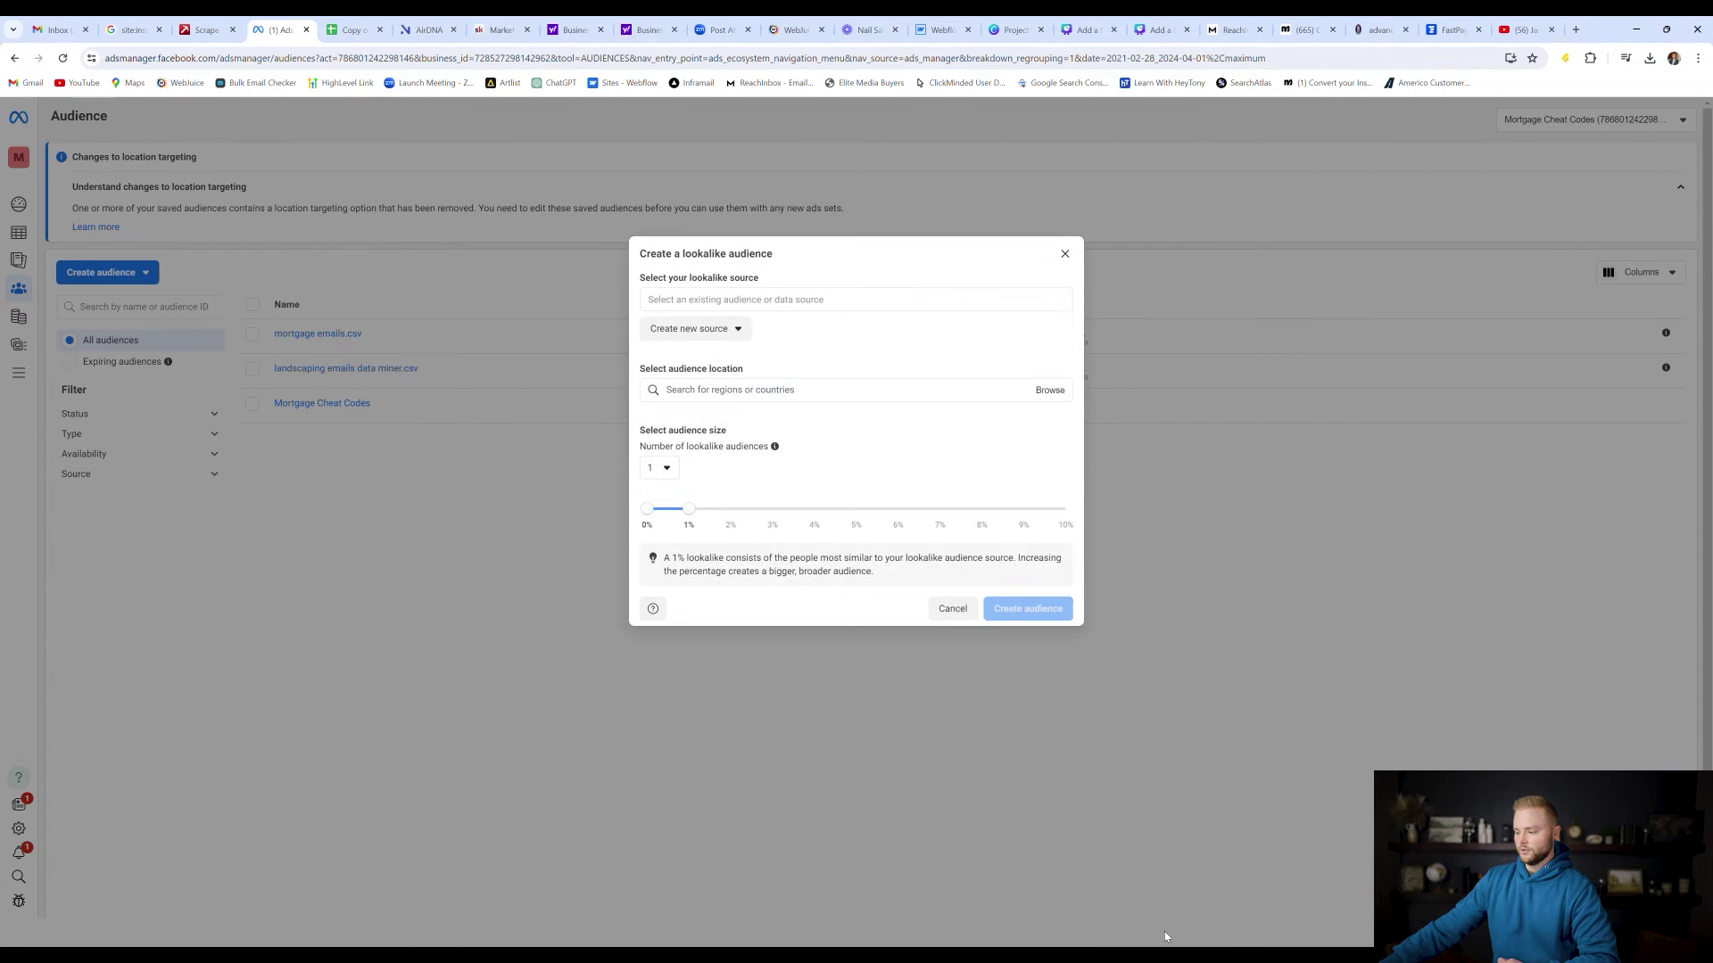
pyautogui.press('Escape')
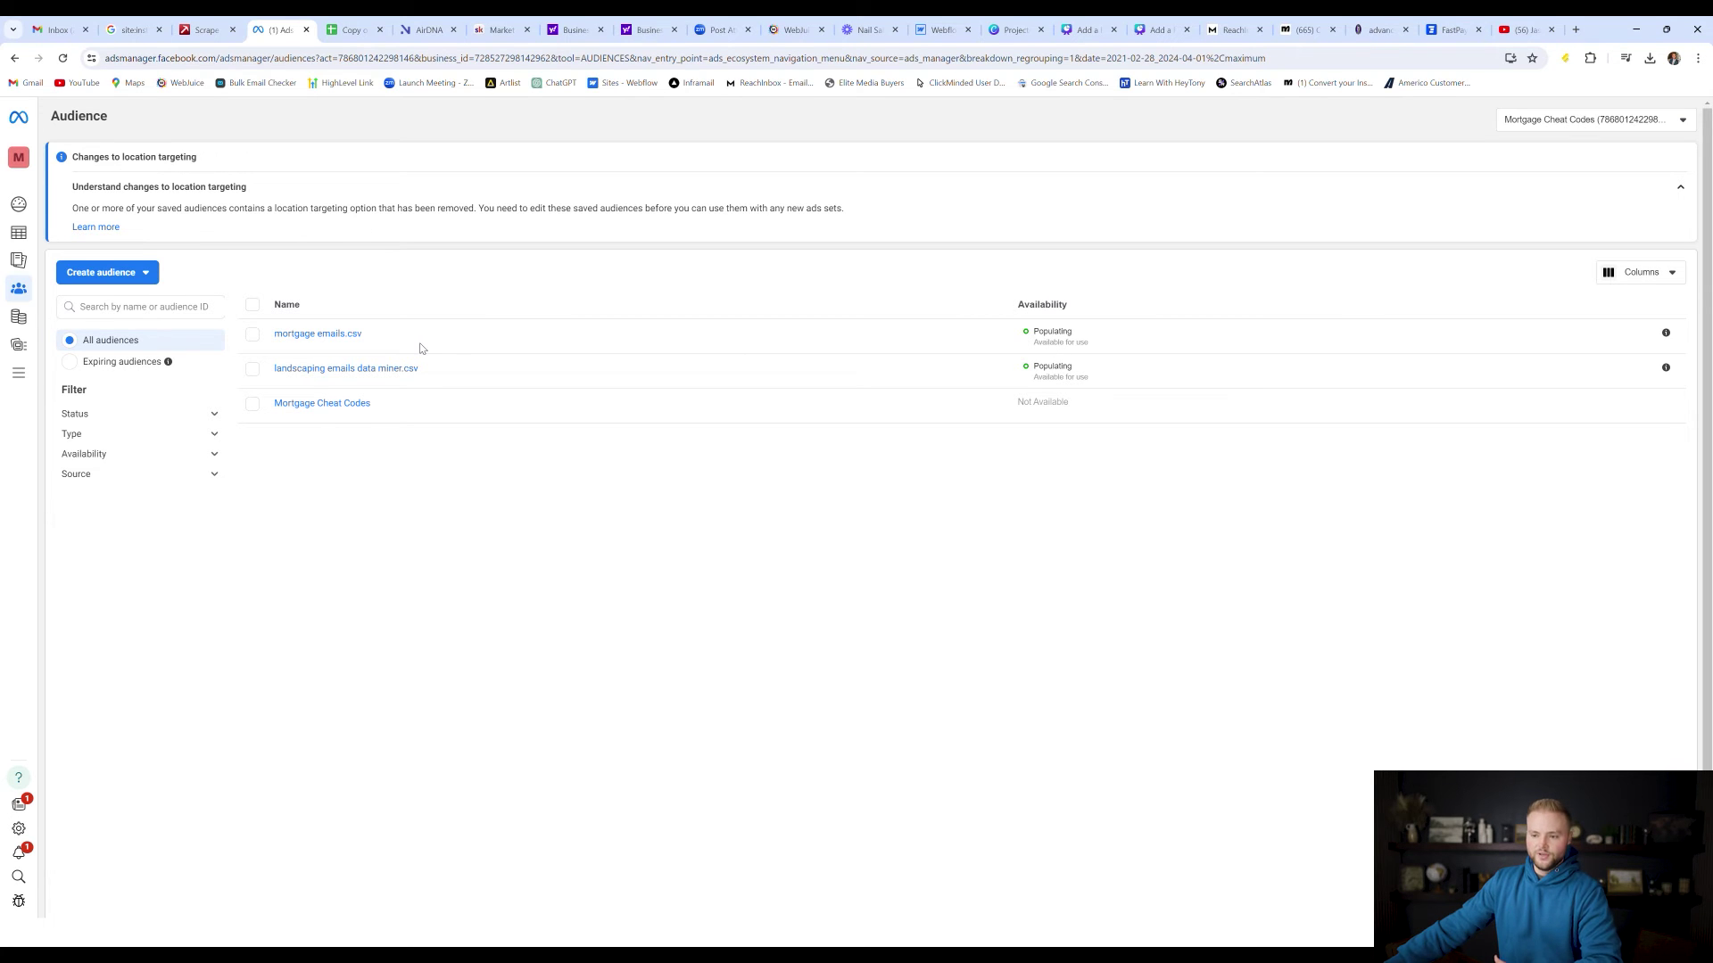
pyautogui.click(25, 381)
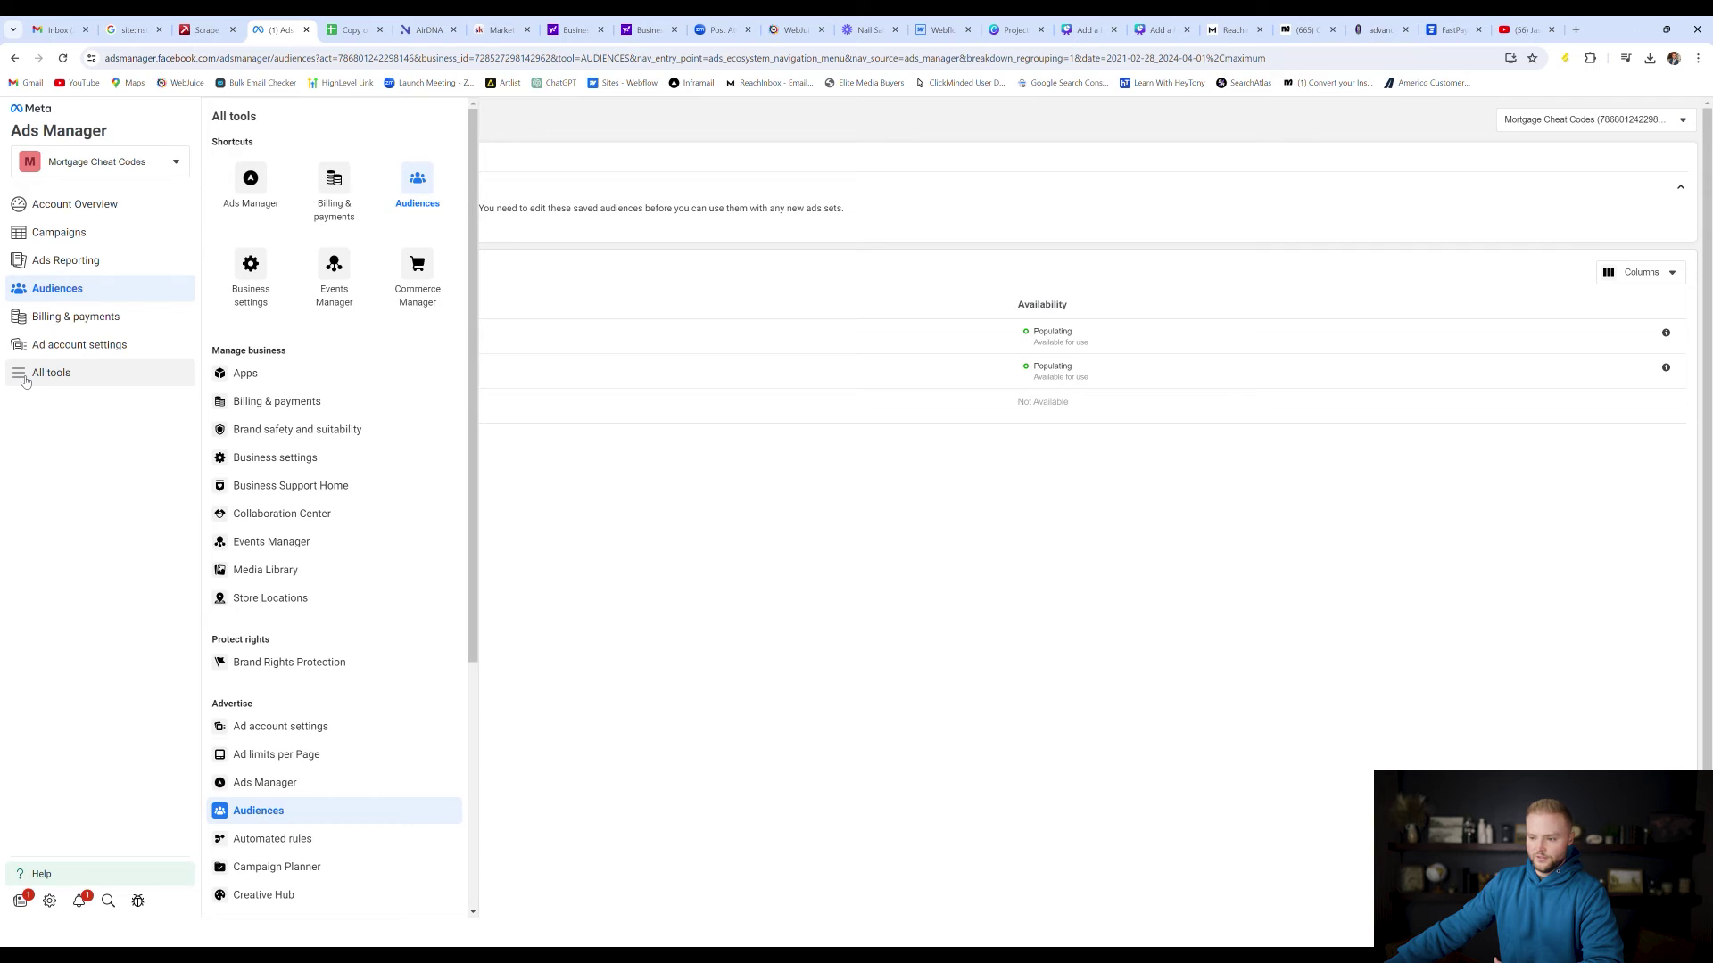
pyautogui.click(251, 183)
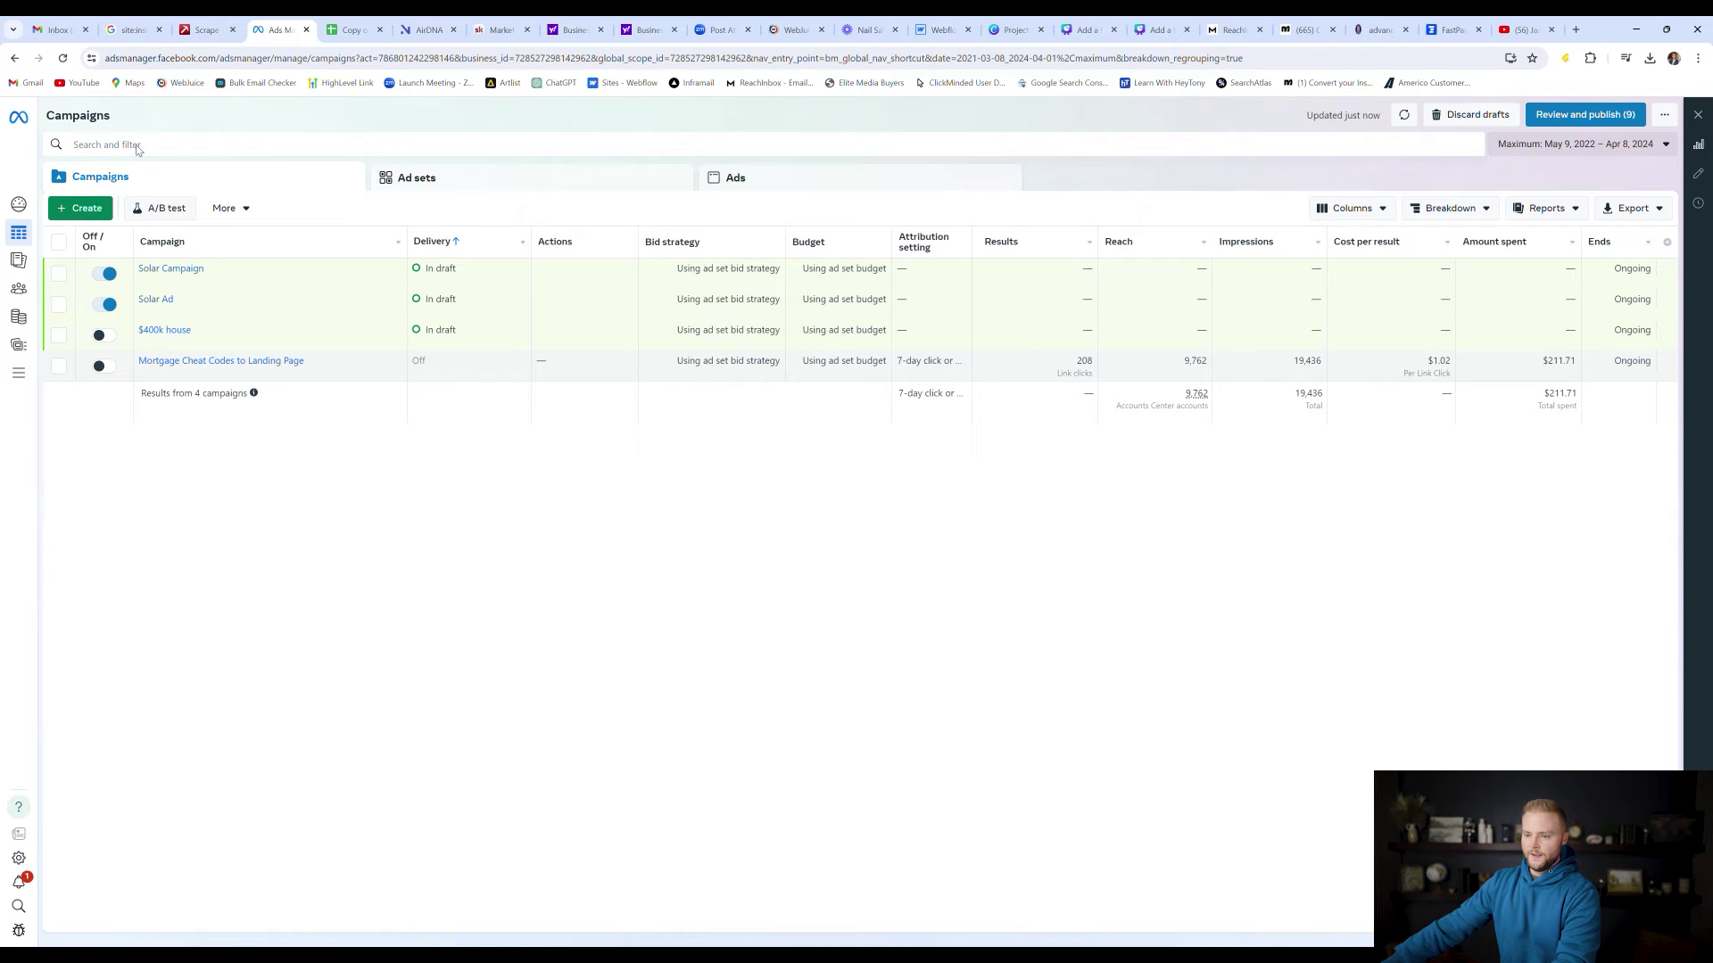
# Step: Create a new campaign with the Leads objective and manual setup
pyautogui.click(81, 214)
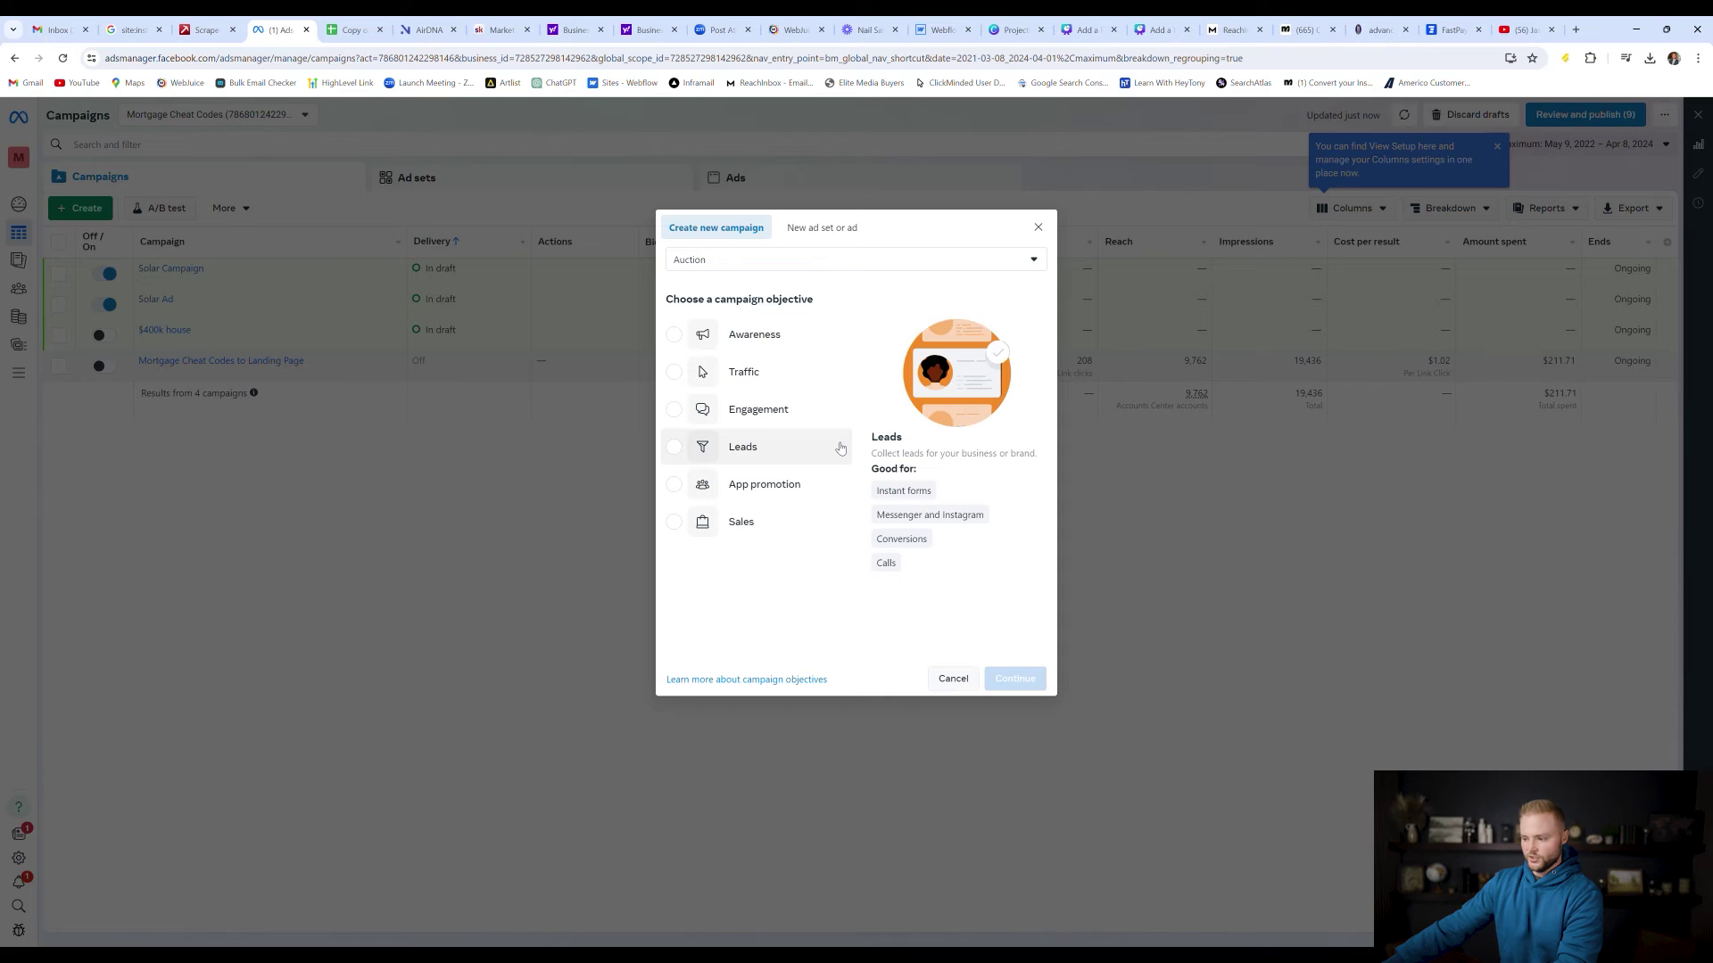
pyautogui.click(746, 450)
pyautogui.click(1015, 680)
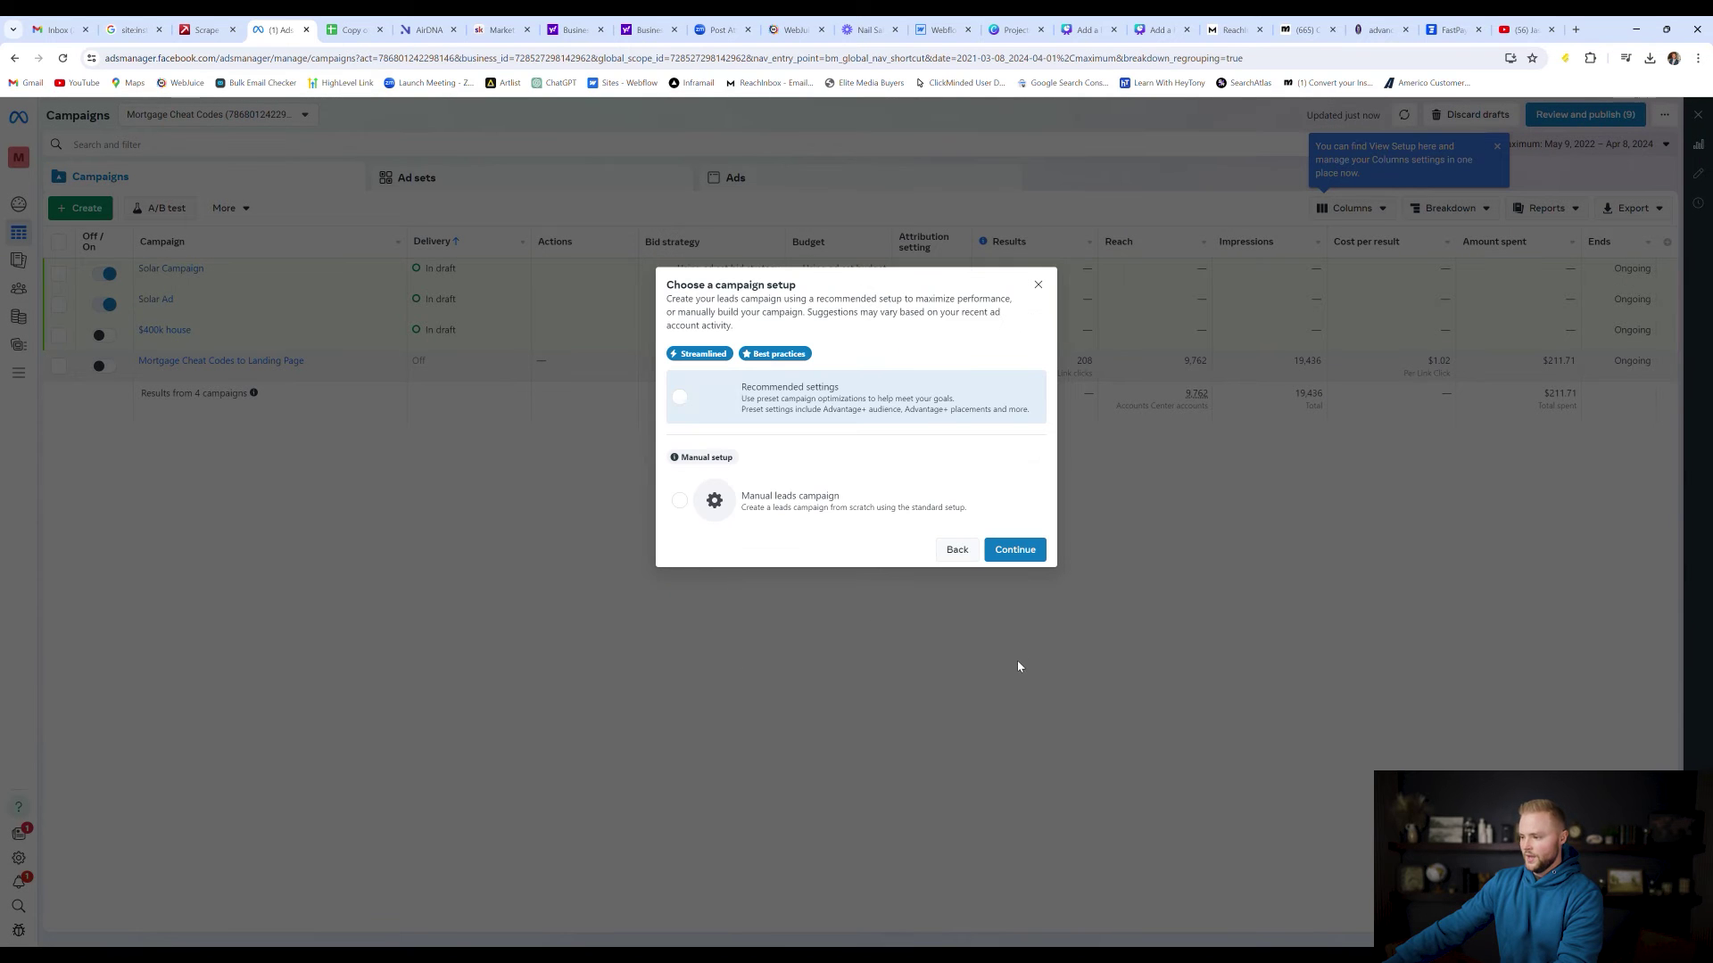
pyautogui.click(785, 506)
pyautogui.click(1015, 550)
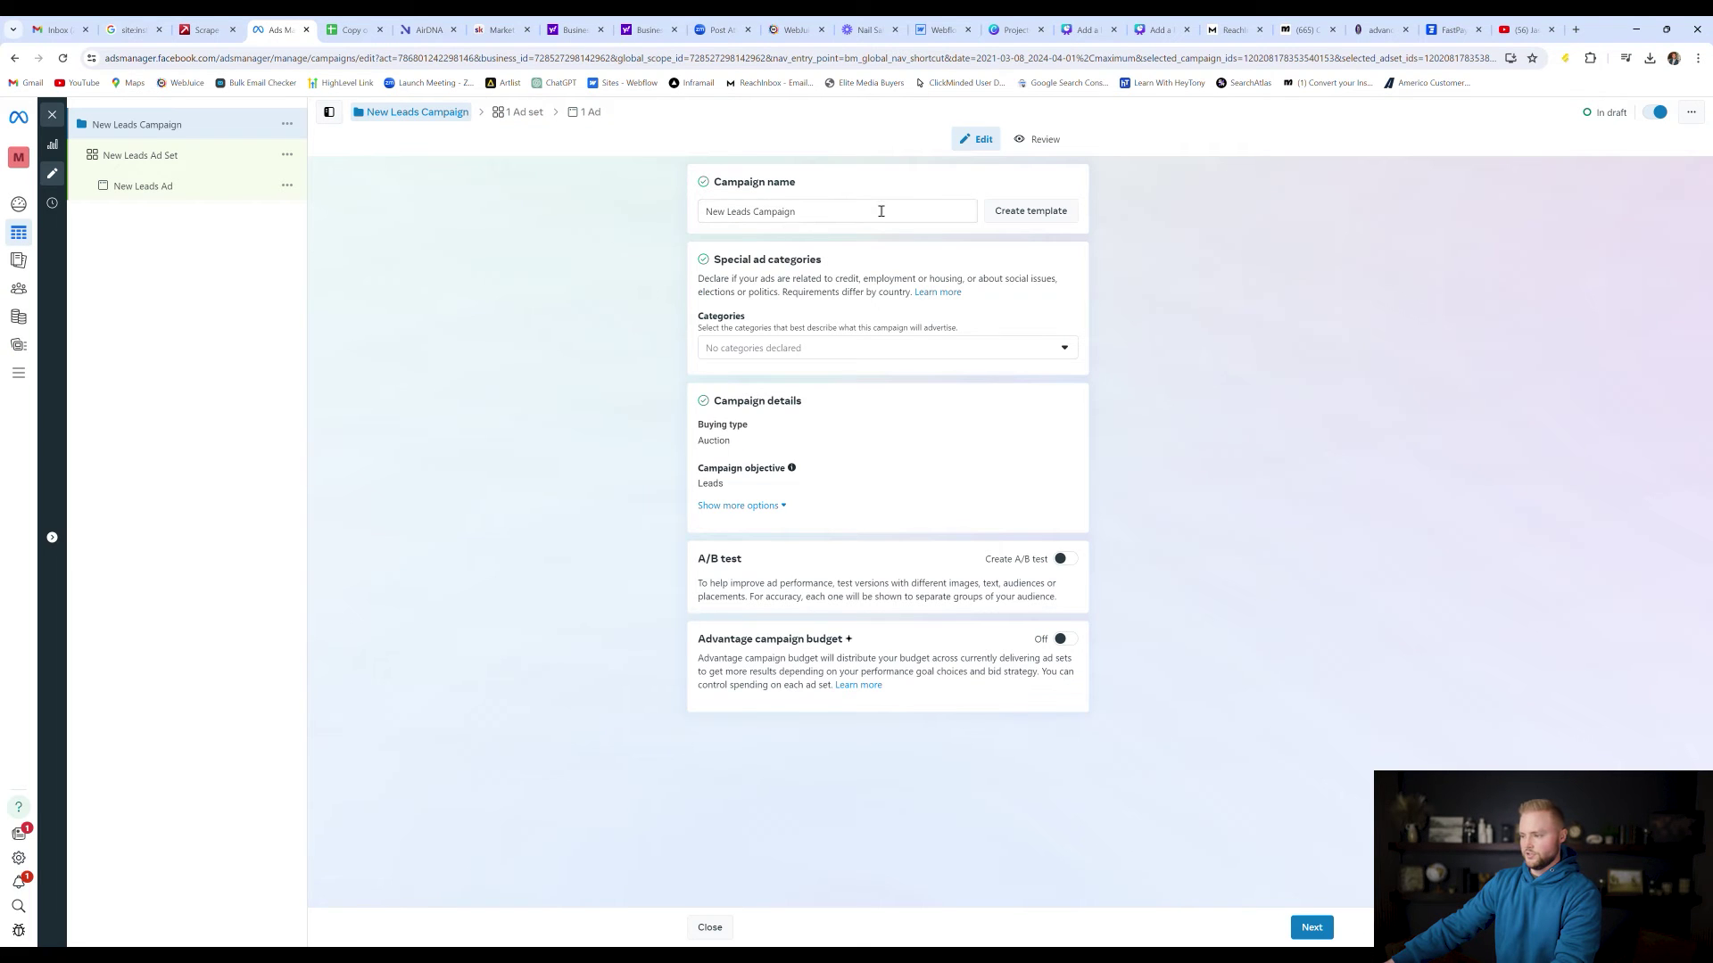
# Step: Leave Special ad categories empty and continue to the ad set
pyautogui.click(795, 354)
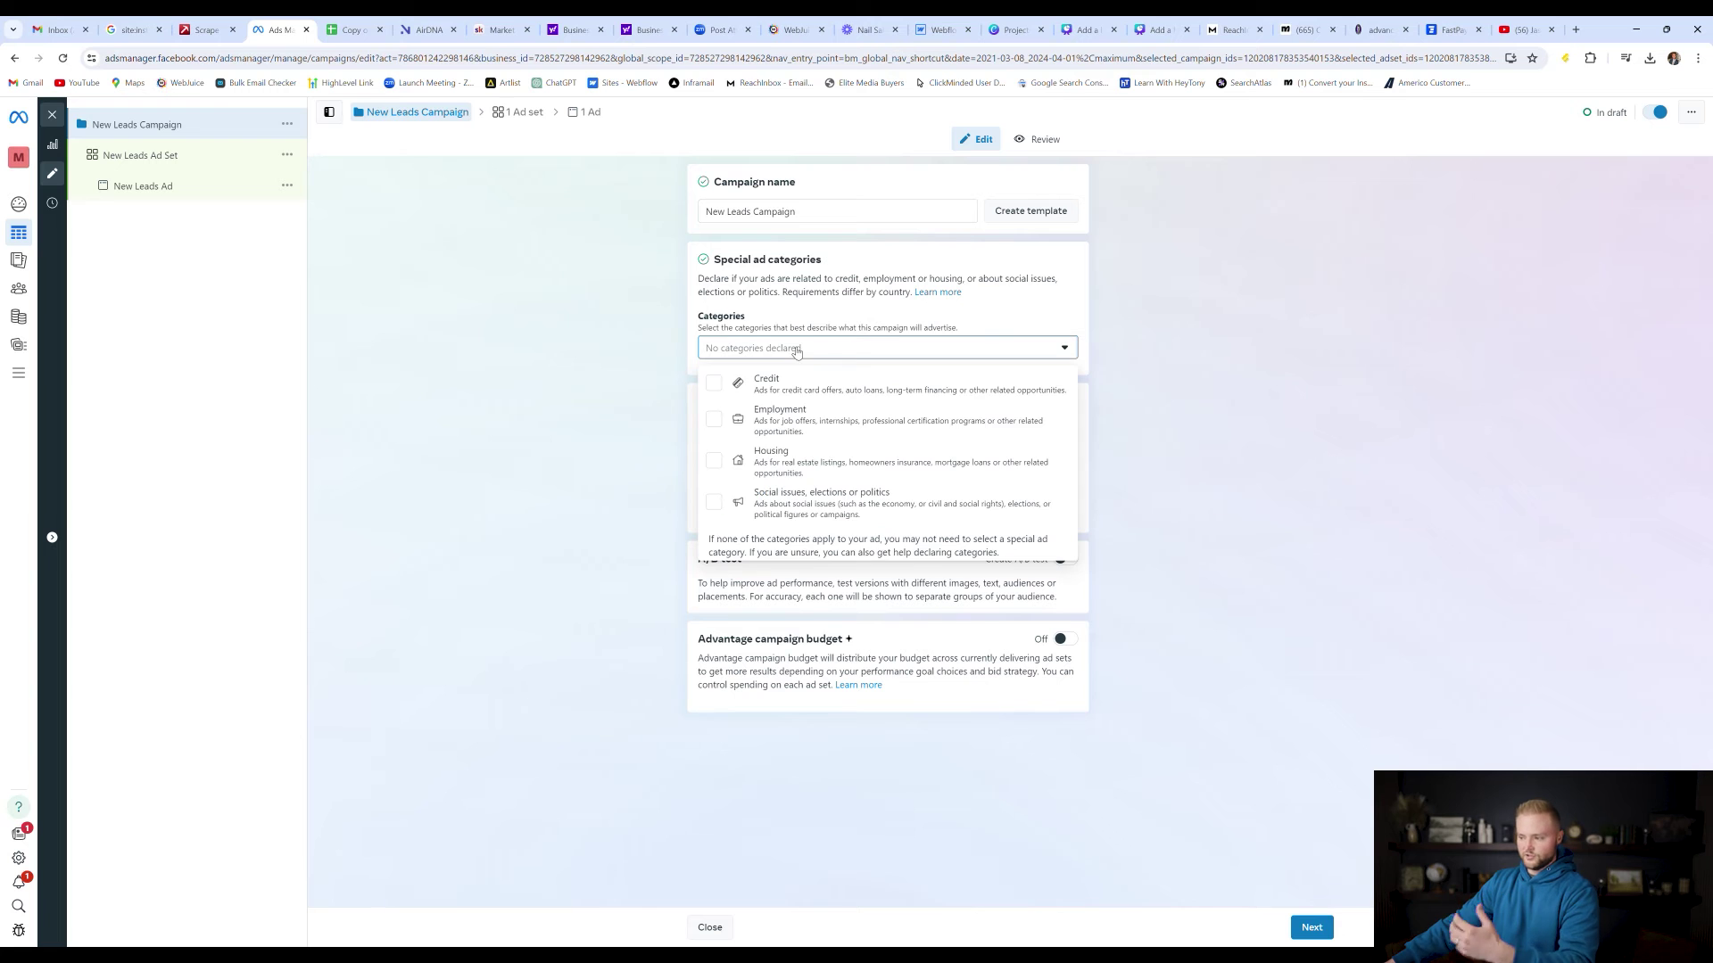
pyautogui.click(791, 307)
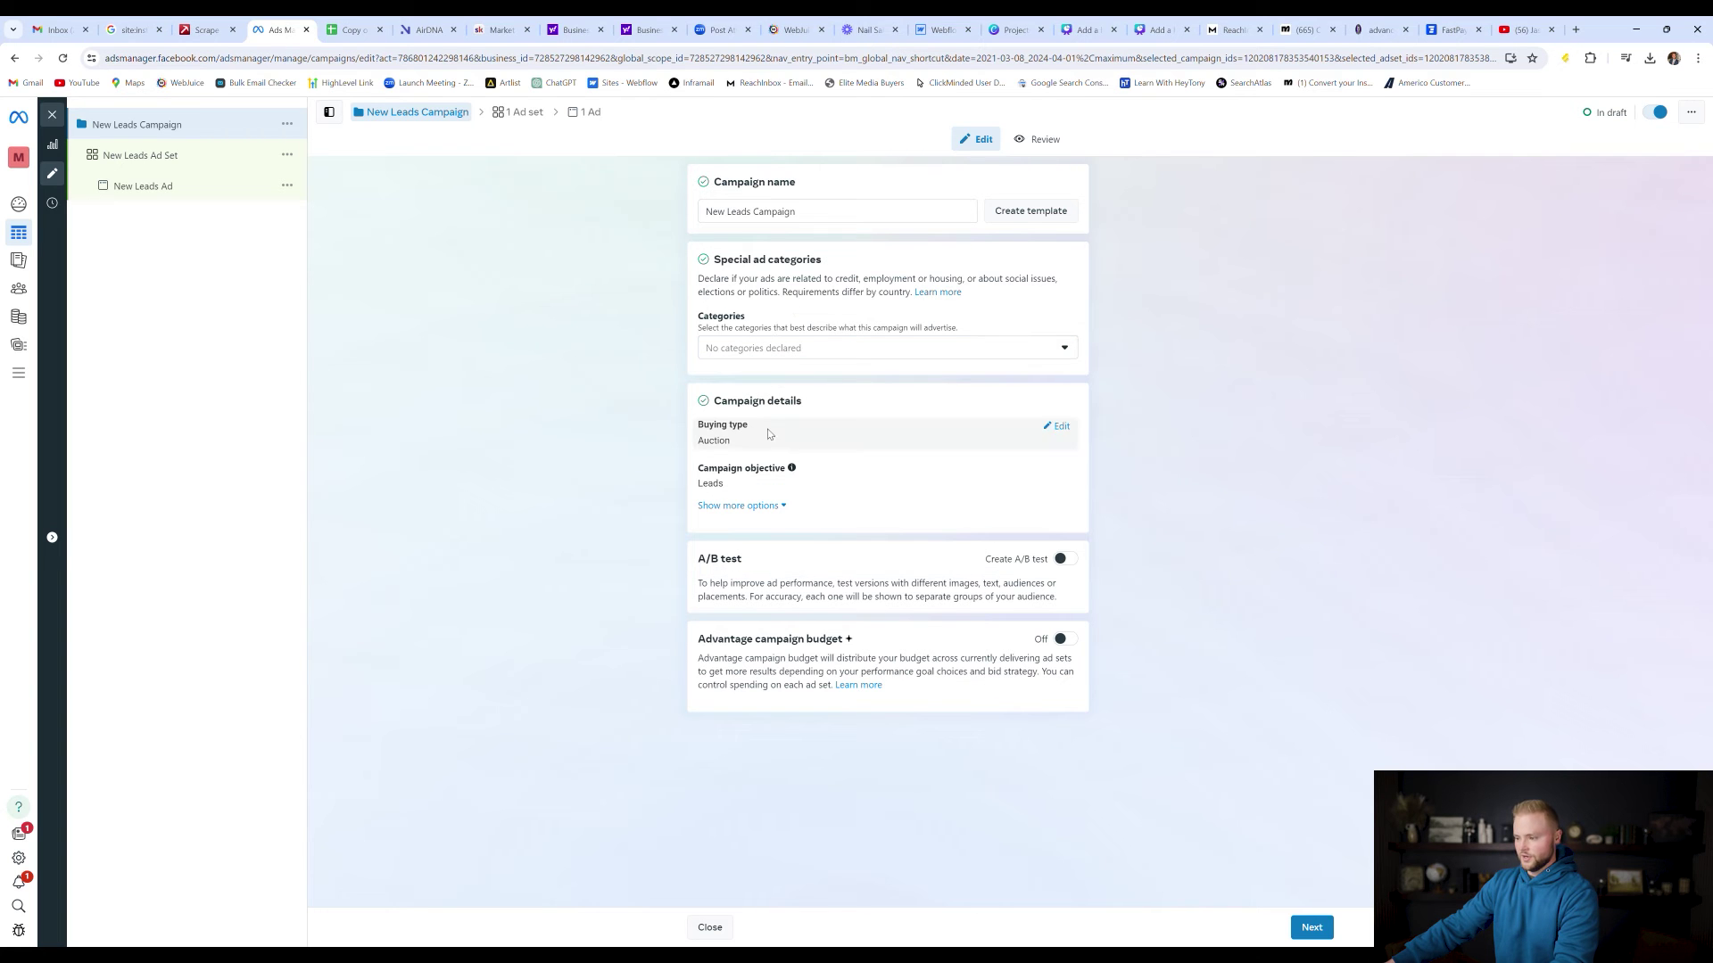
pyautogui.click(1308, 934)
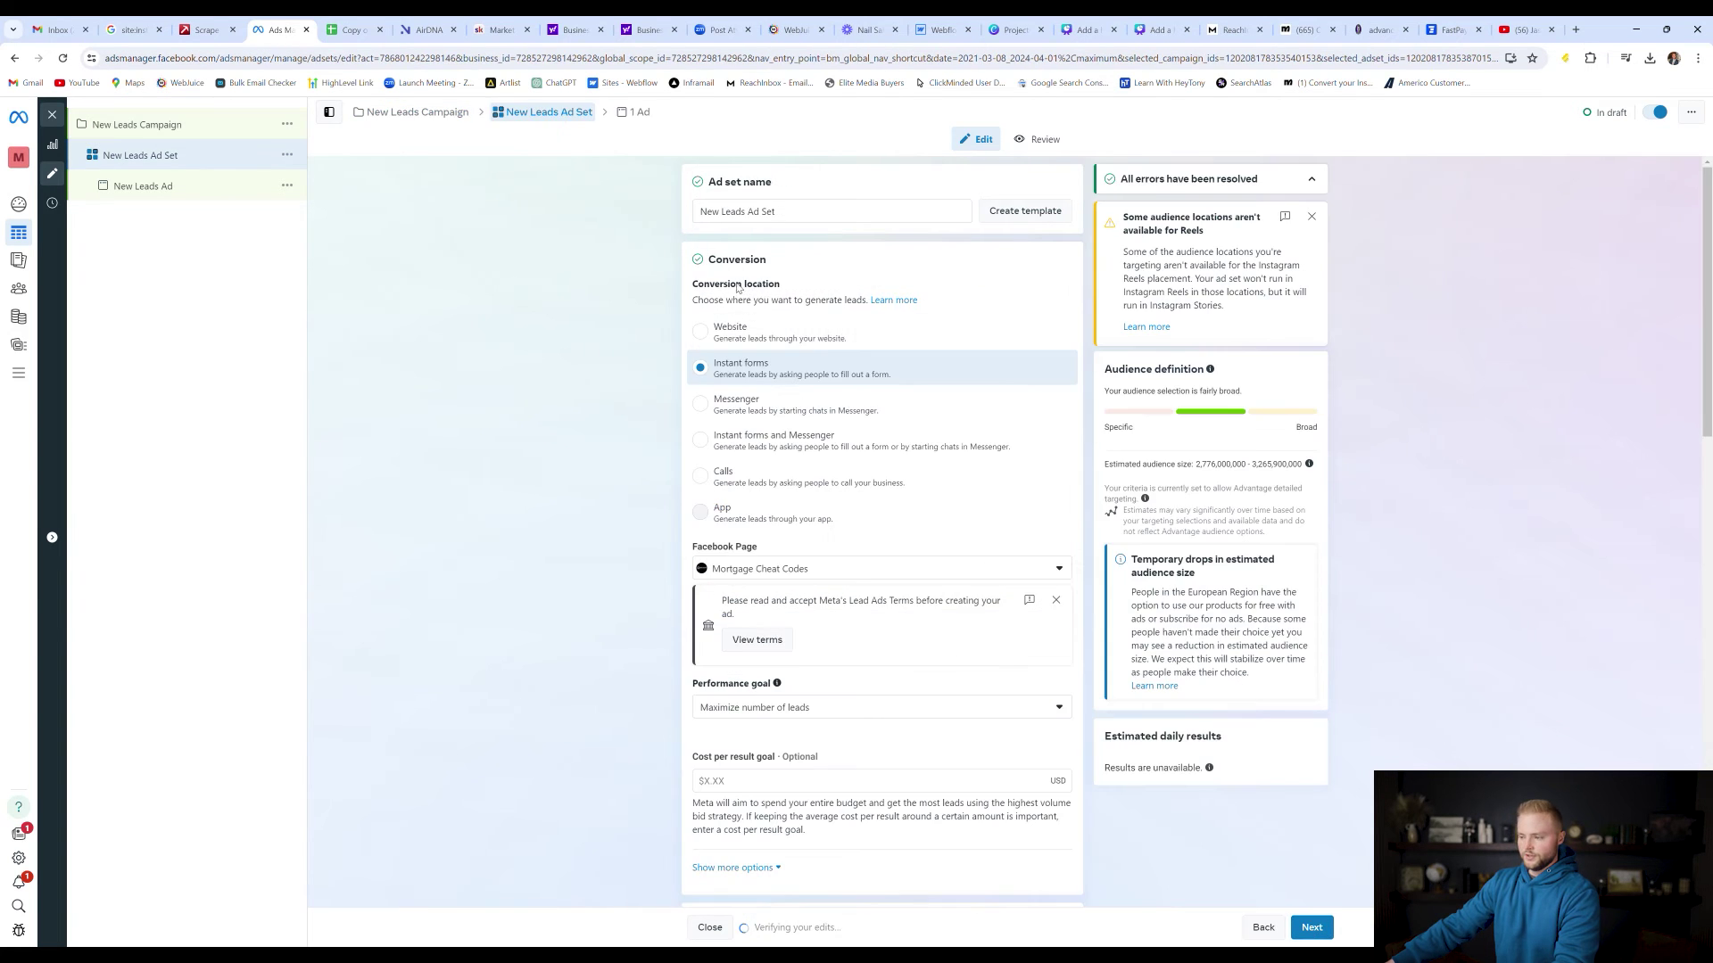
# Step: Accept Meta's Lead Ads Terms for the Mortgage Cheat Codes Facebook Page
pyautogui.scroll(-3, 705, 339)
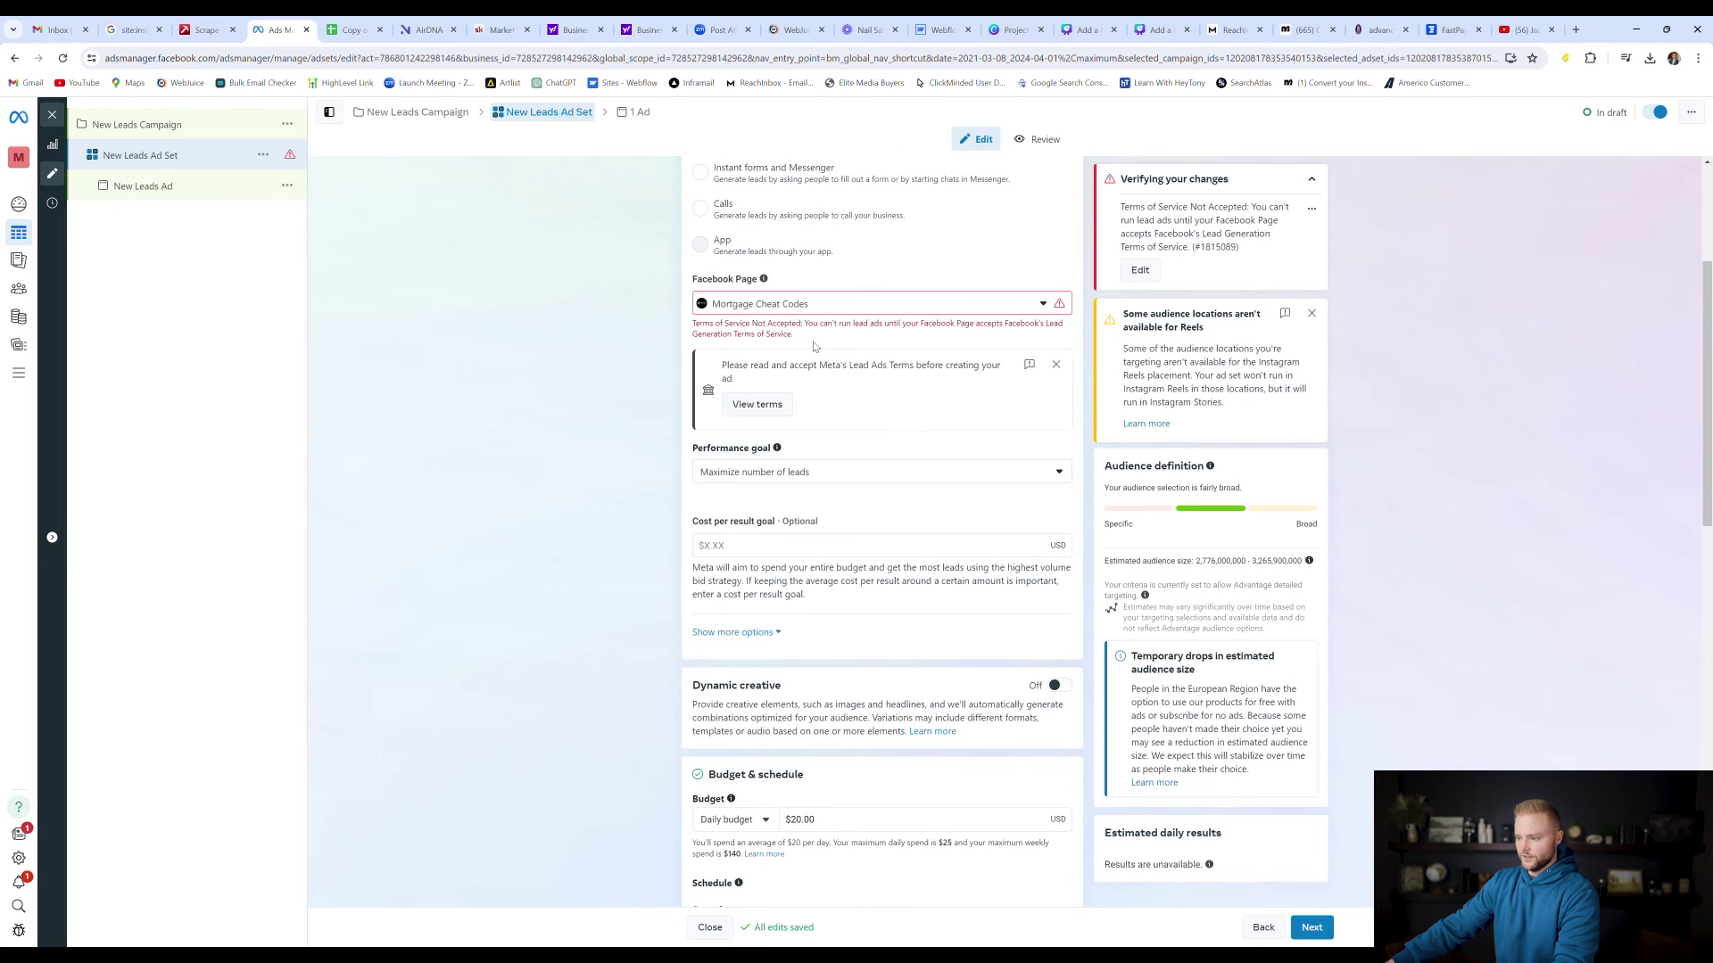
pyautogui.click(767, 406)
pyautogui.click(1031, 587)
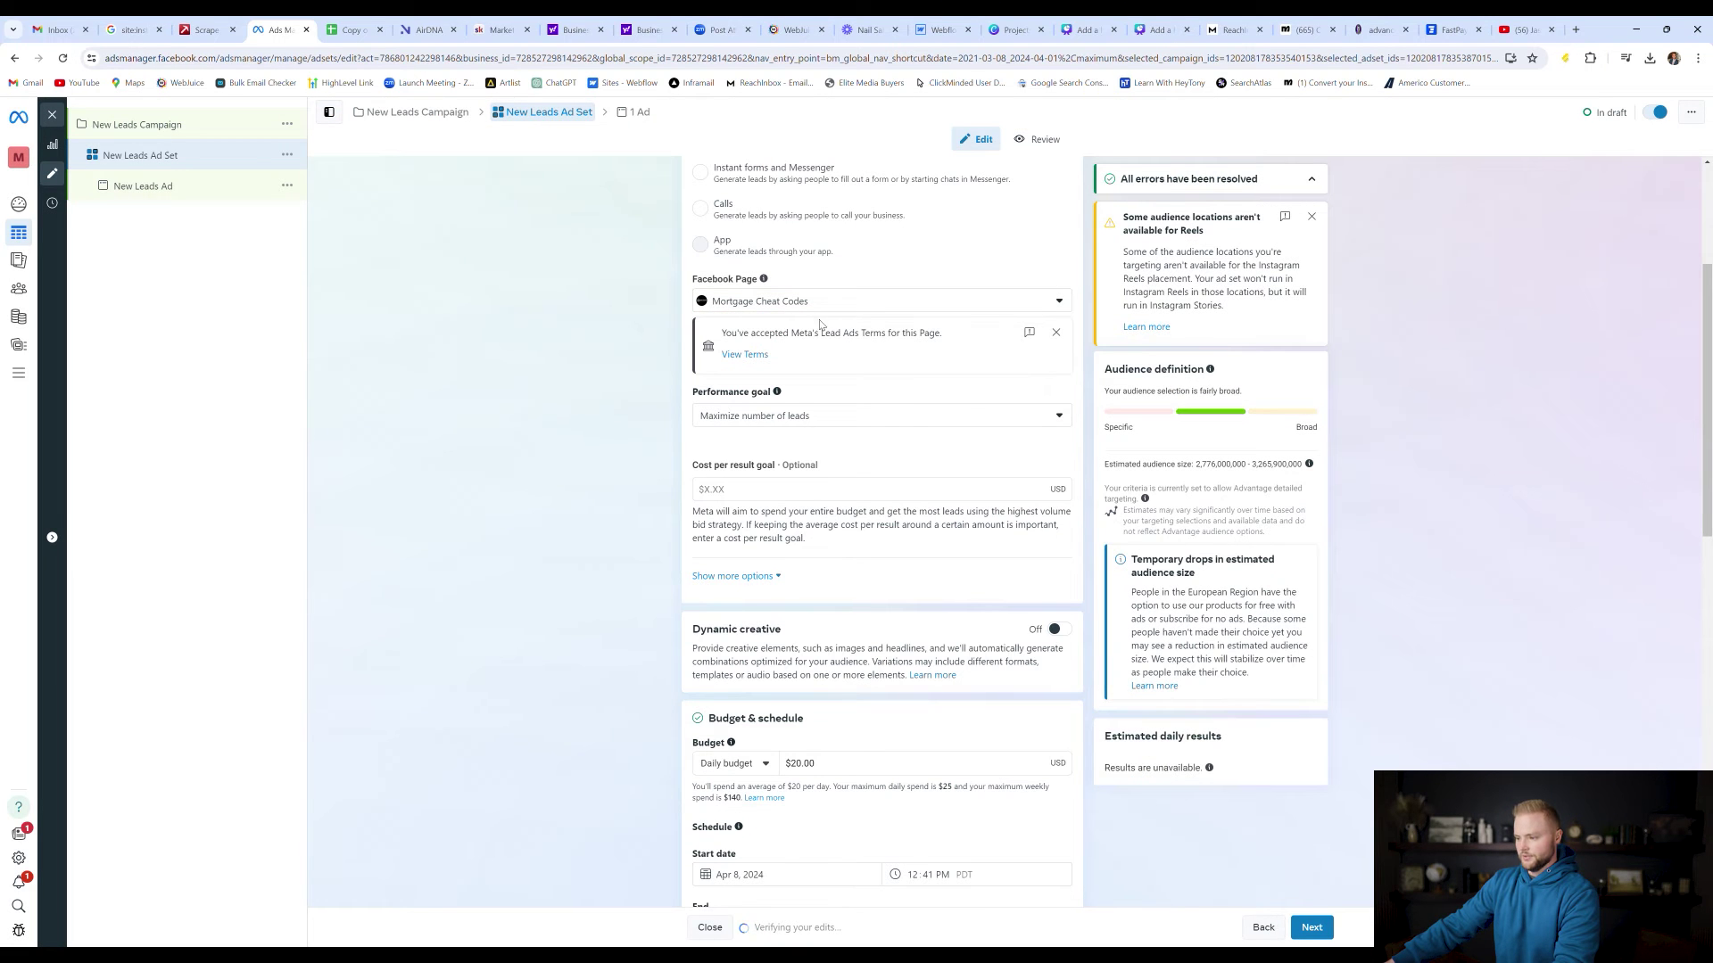
# Step: Scroll to the audience section and choose to switch away from Advantage+ audience
pyautogui.scroll(-2, 861, 313)
pyautogui.scroll(-3, 878, 295)
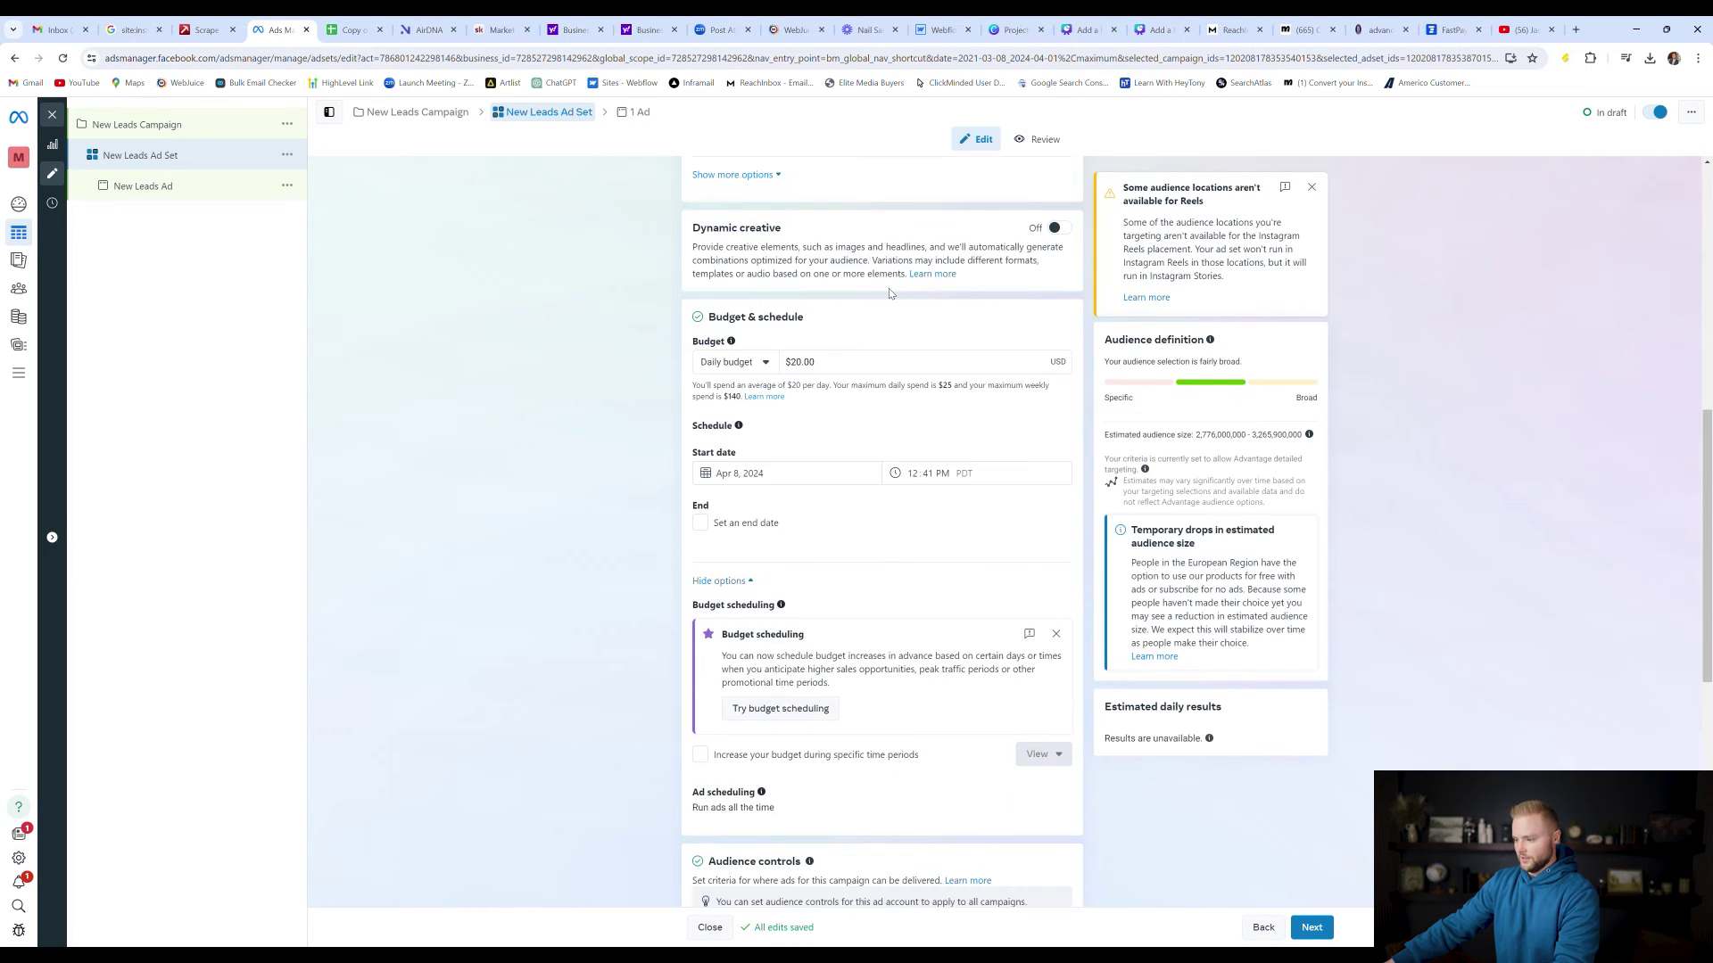
pyautogui.scroll(-3, 883, 286)
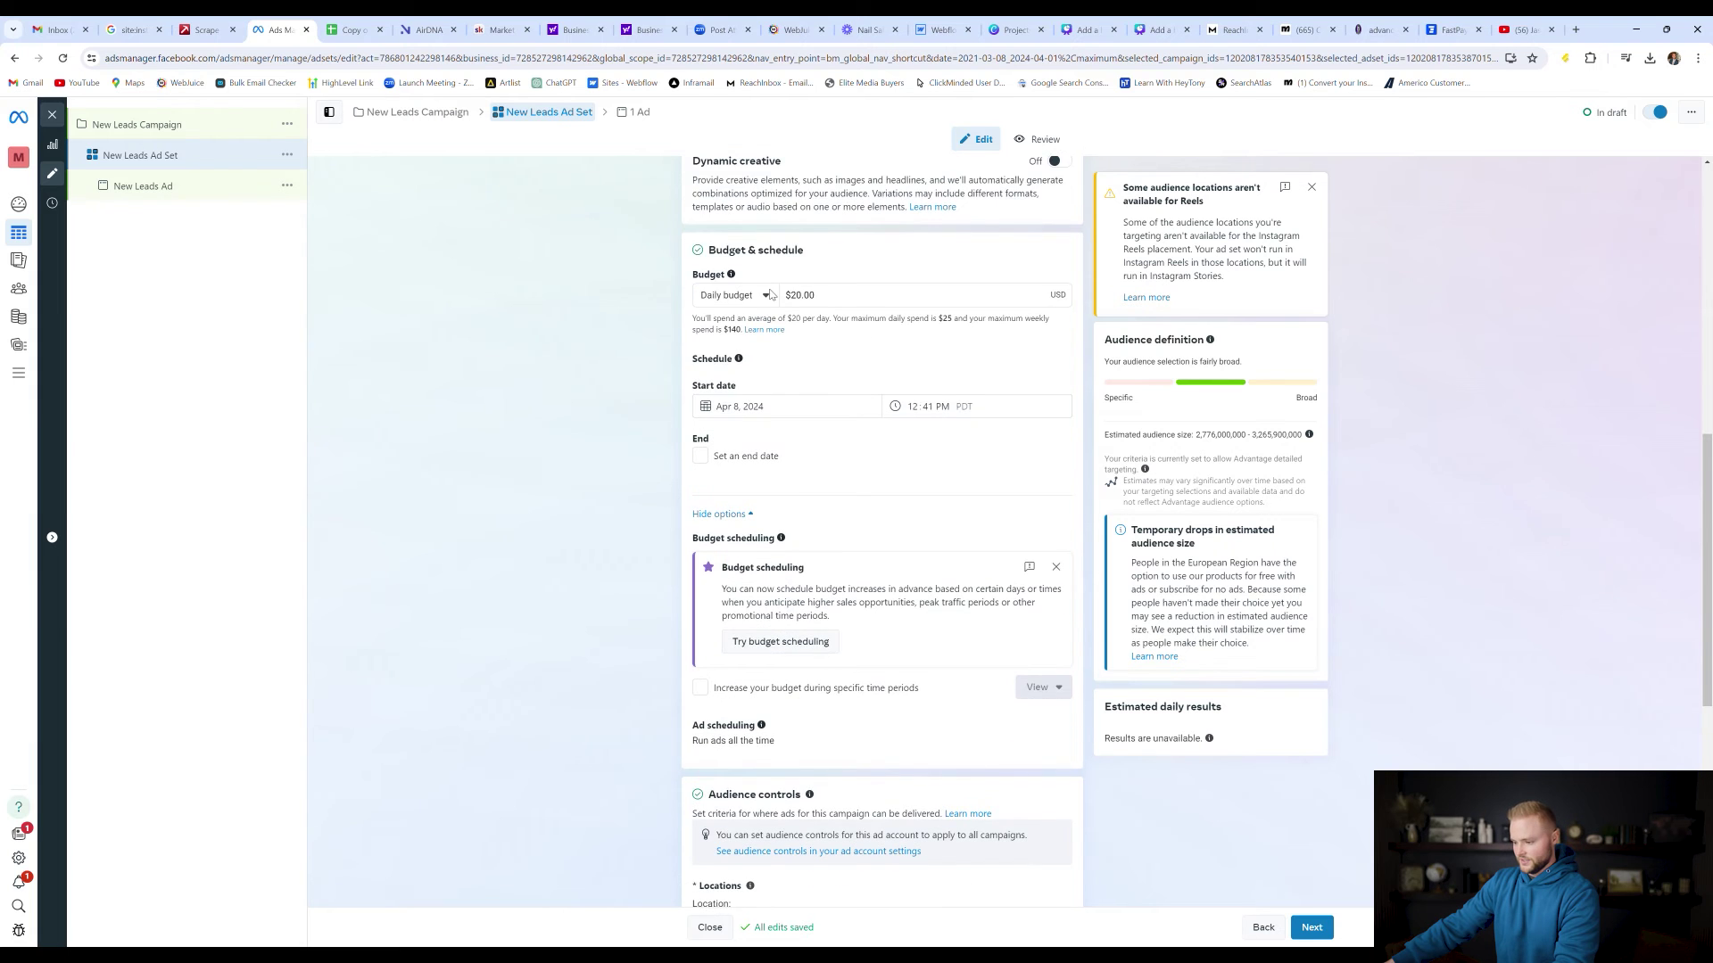
pyautogui.scroll(-5, 873, 281)
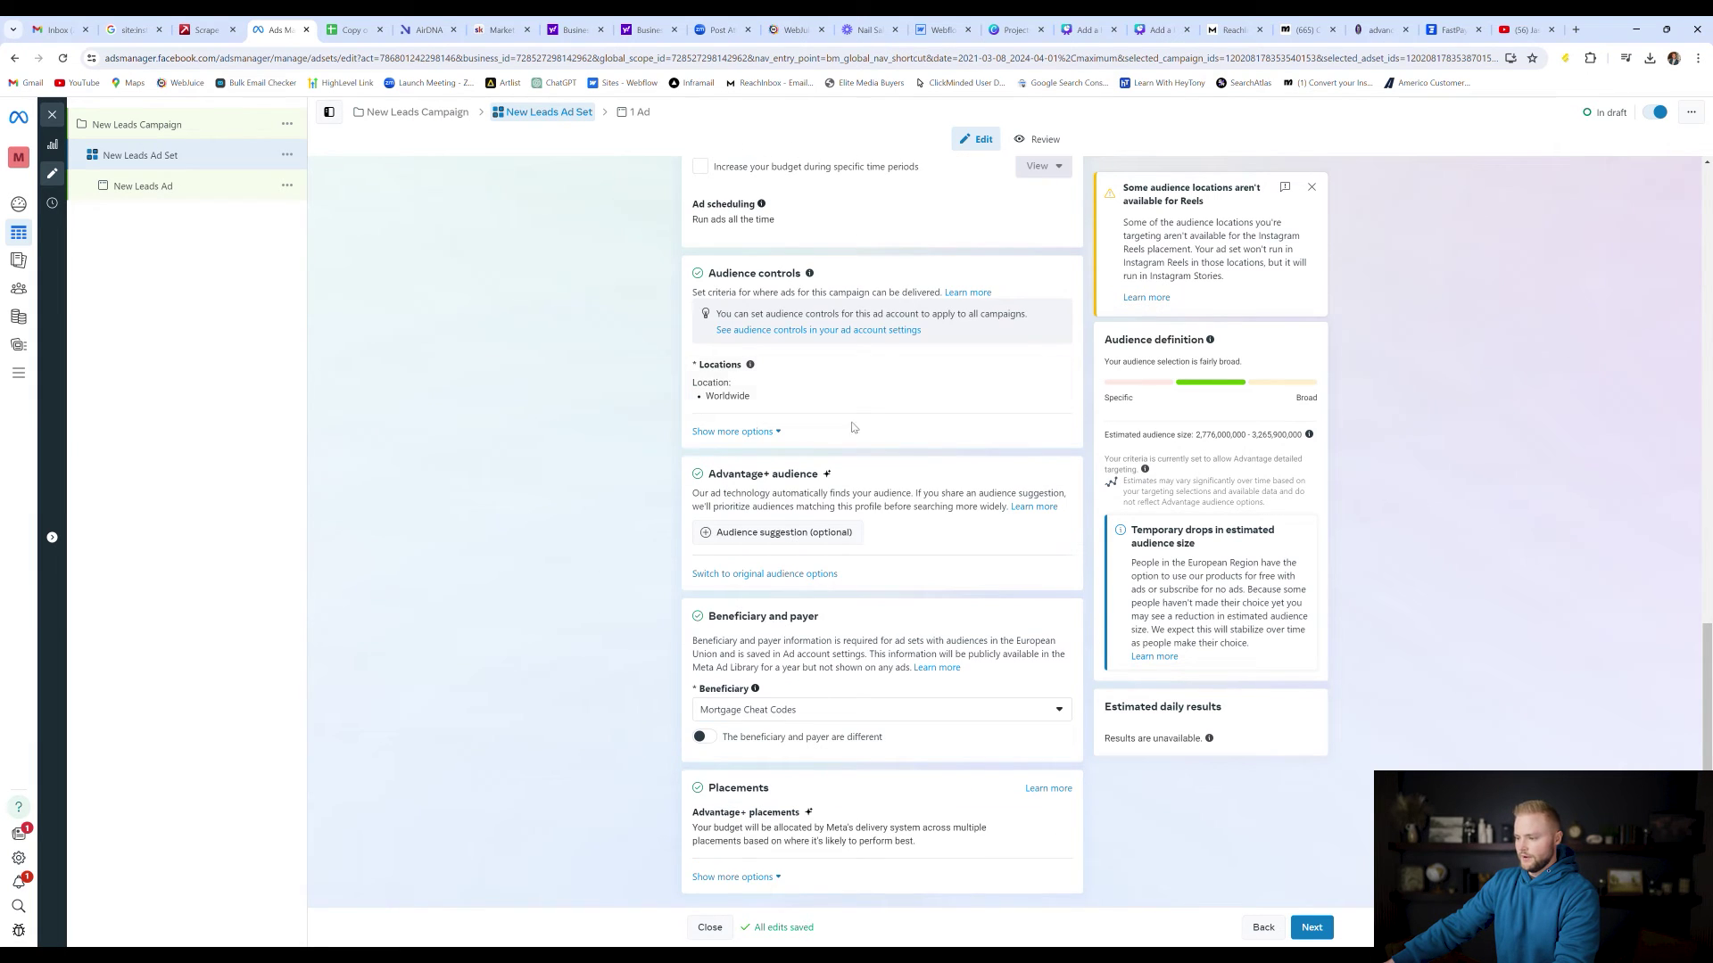
pyautogui.click(766, 574)
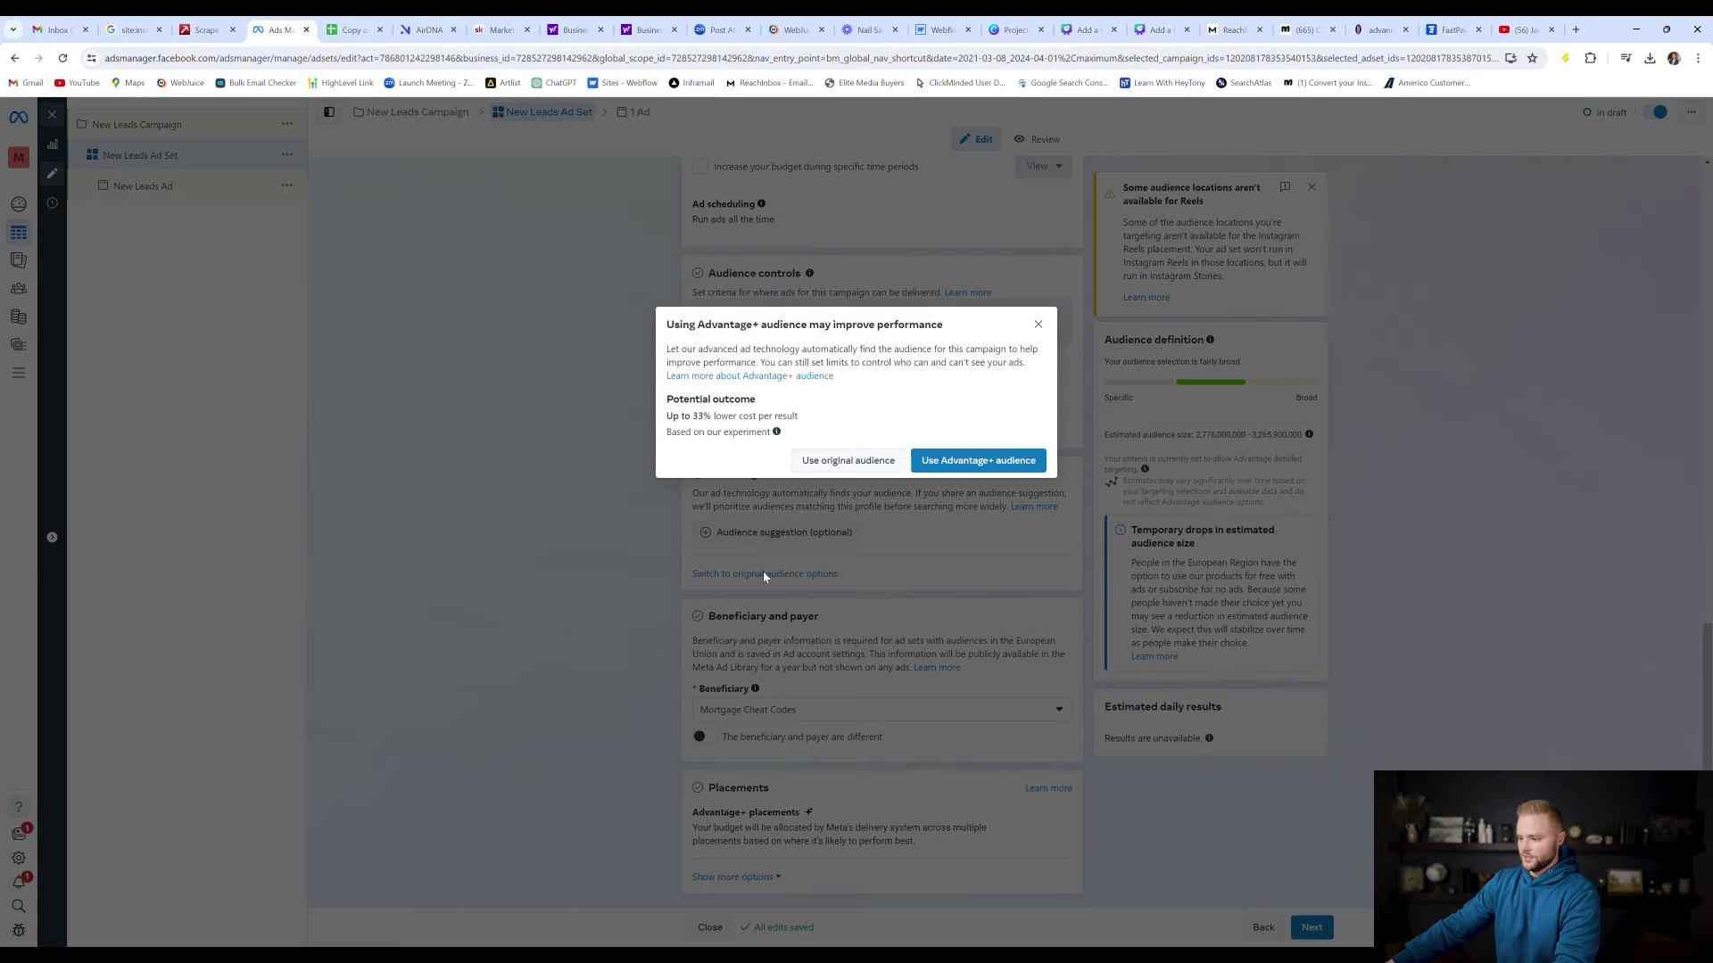
# Step: Use the original audience options and add mortgage emails.csv as the custom audience
pyautogui.click(864, 470)
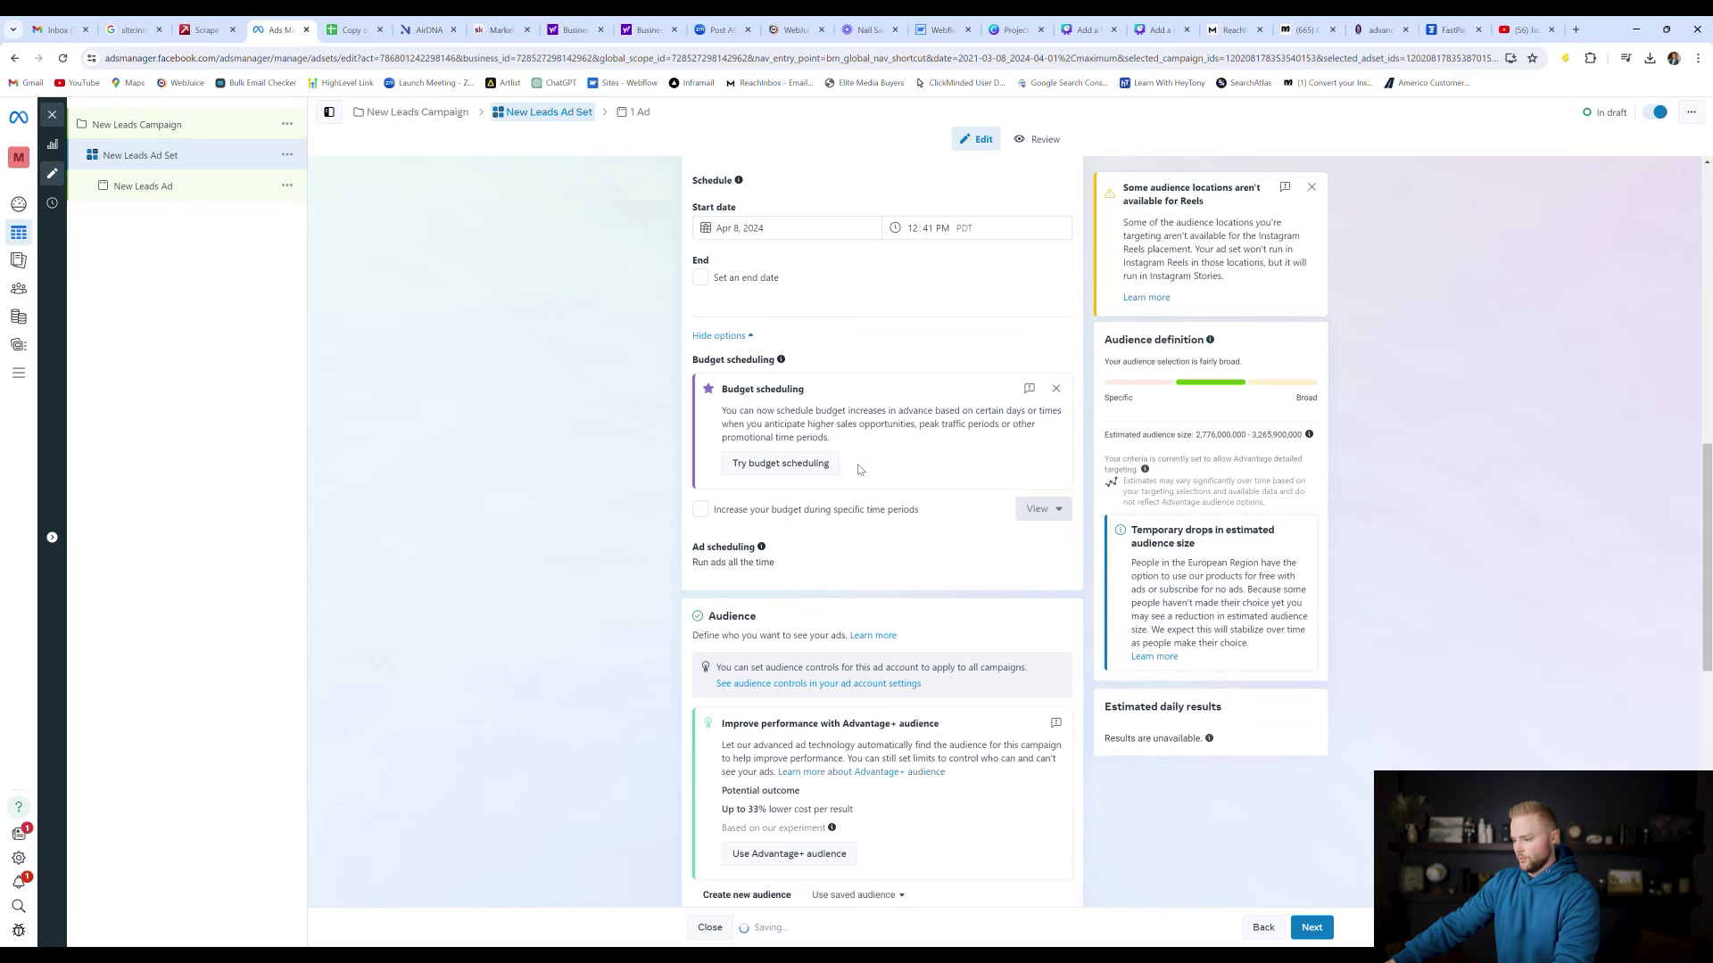
pyautogui.scroll(-6, 859, 470)
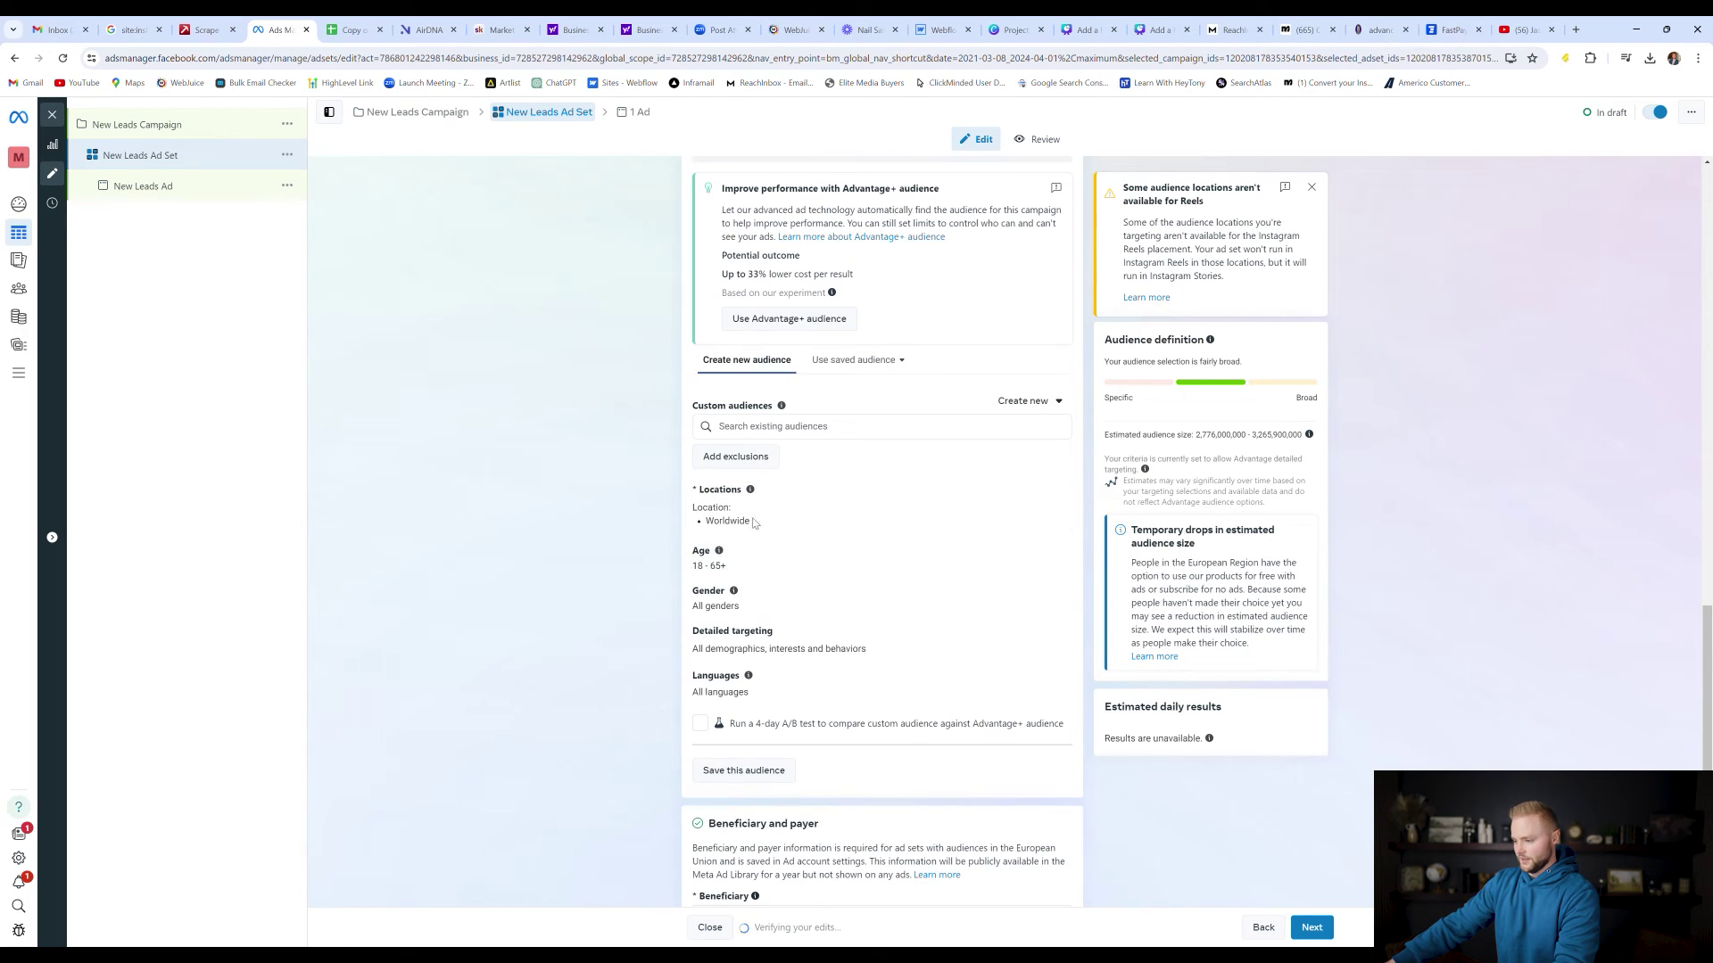
pyautogui.click(749, 430)
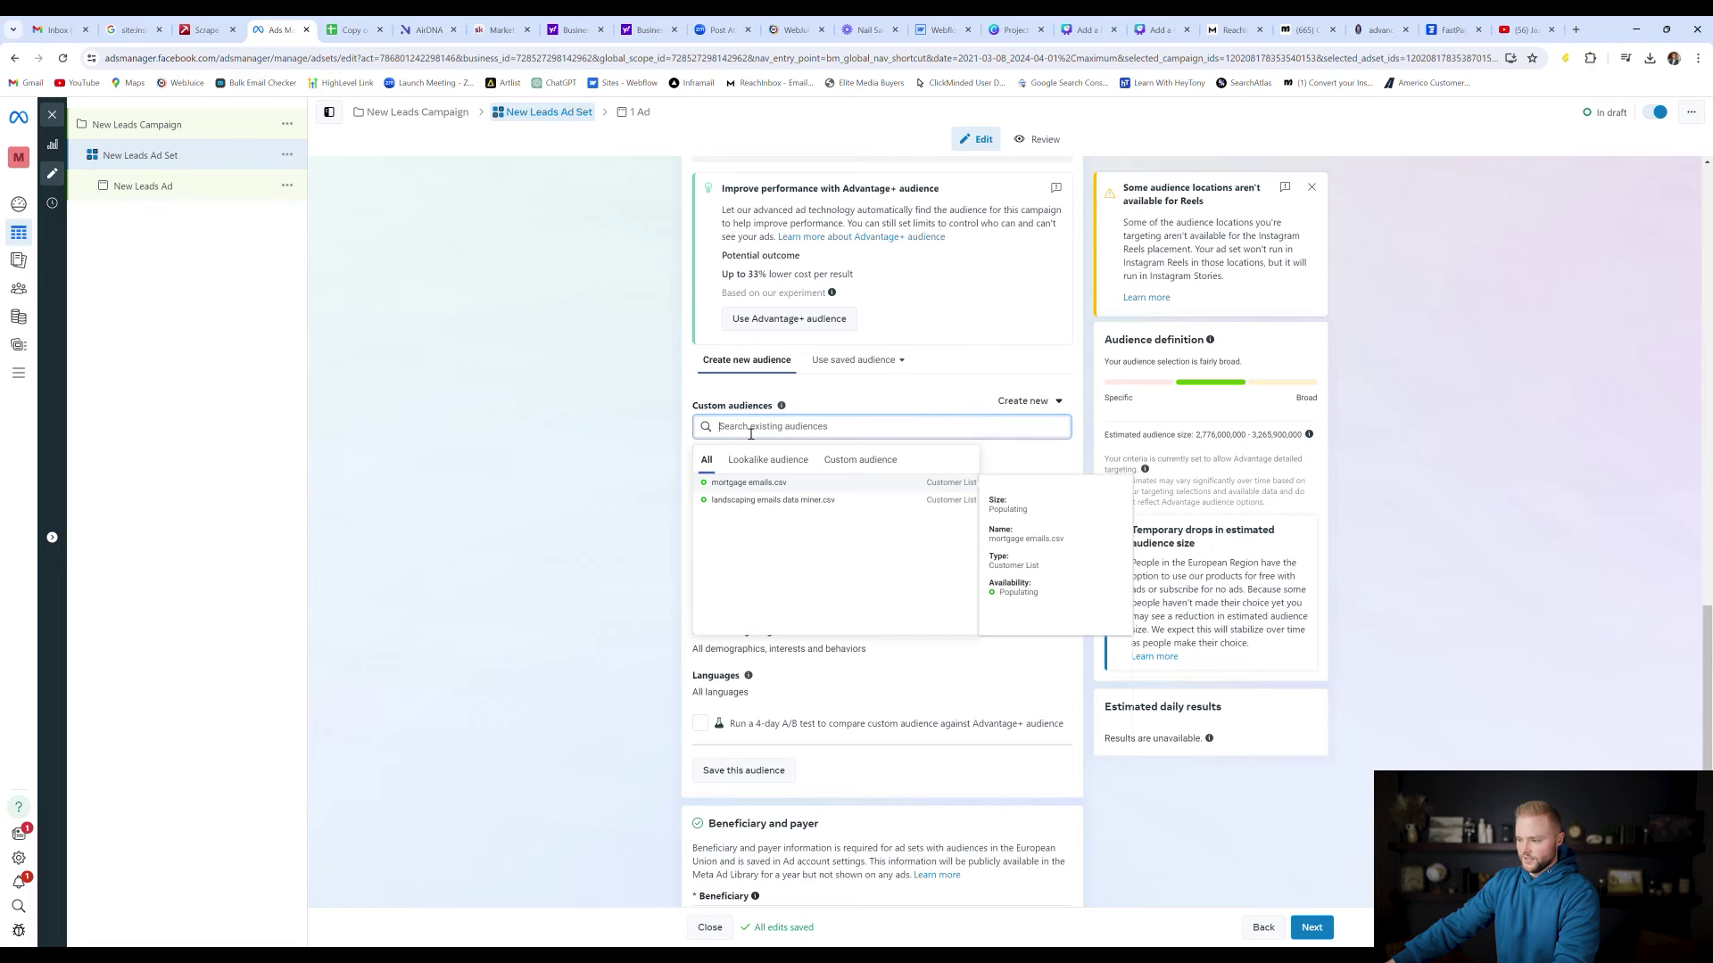
pyautogui.click(769, 487)
# Step: Remove Worldwide from the ad set's targeted locations
pyautogui.scroll(-2, 789, 328)
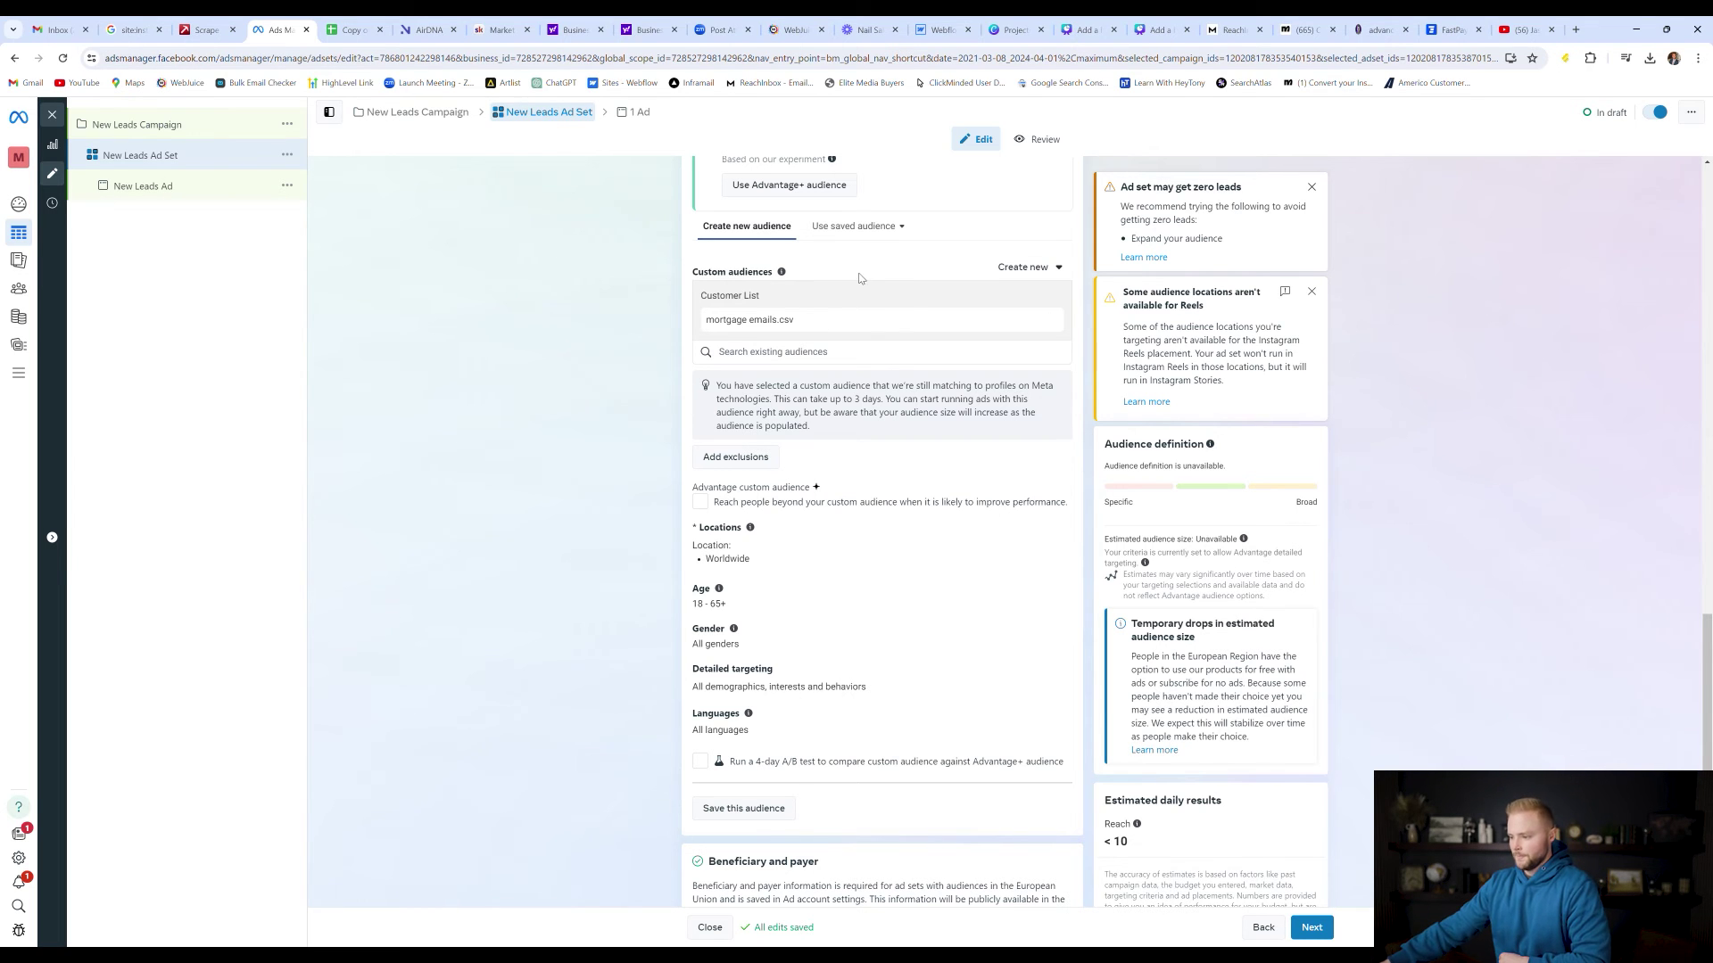
pyautogui.scroll(-2, 856, 294)
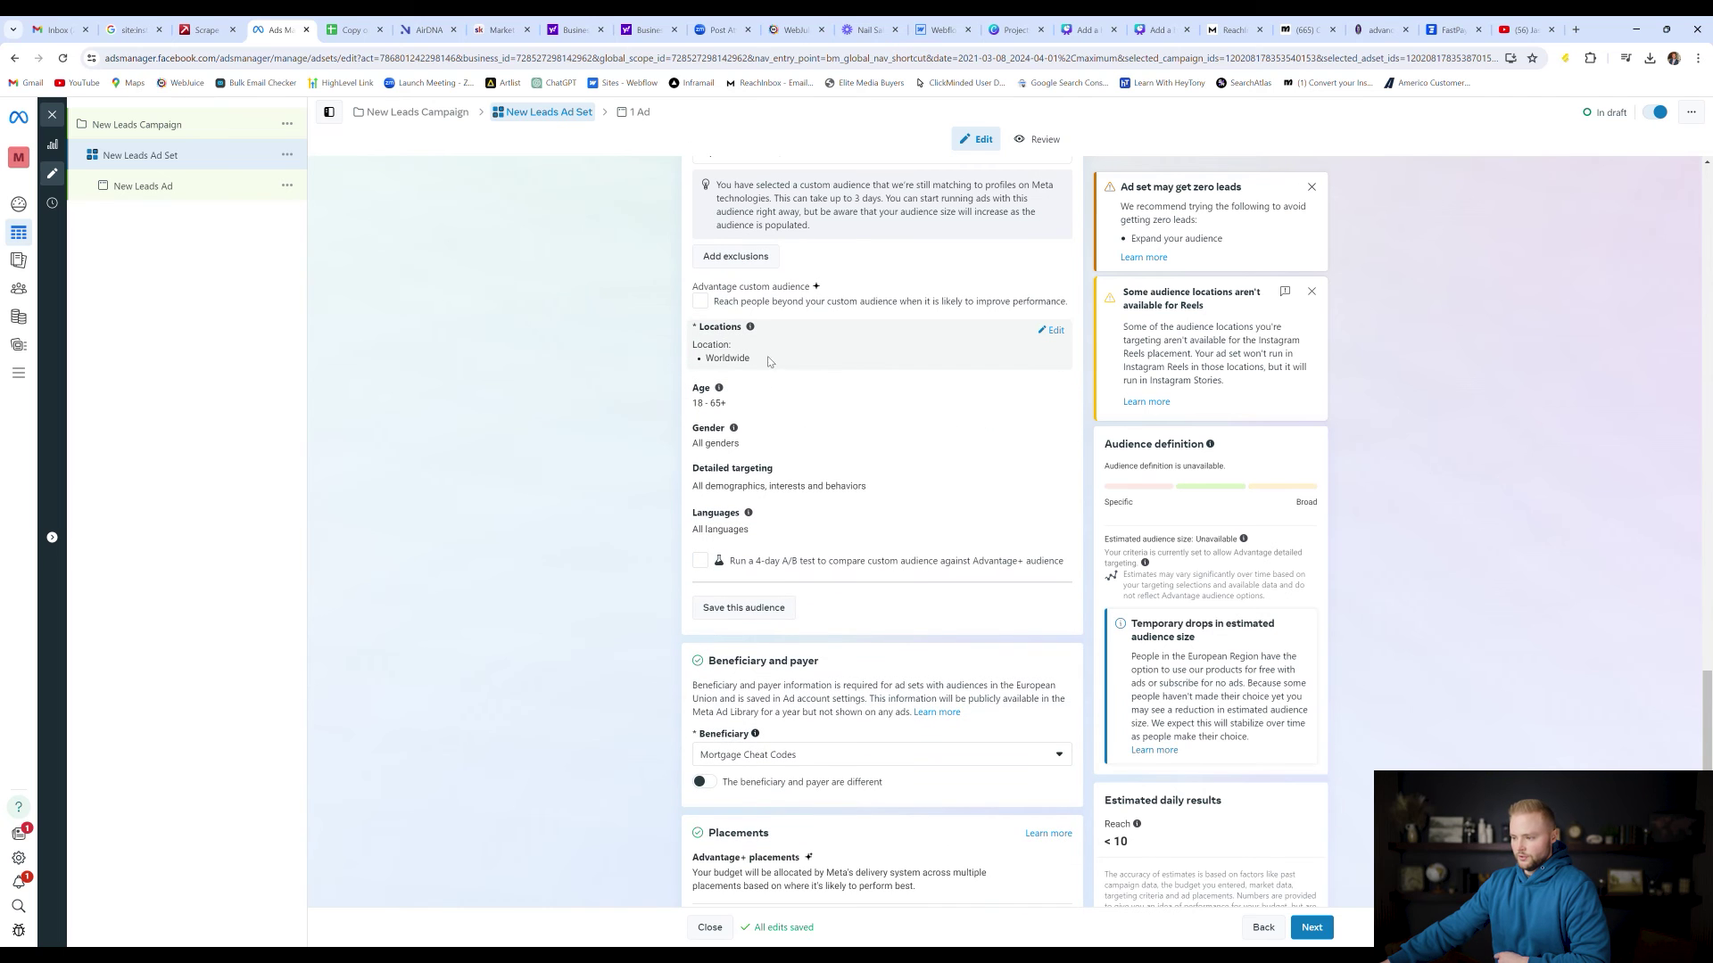
pyautogui.click(1051, 330)
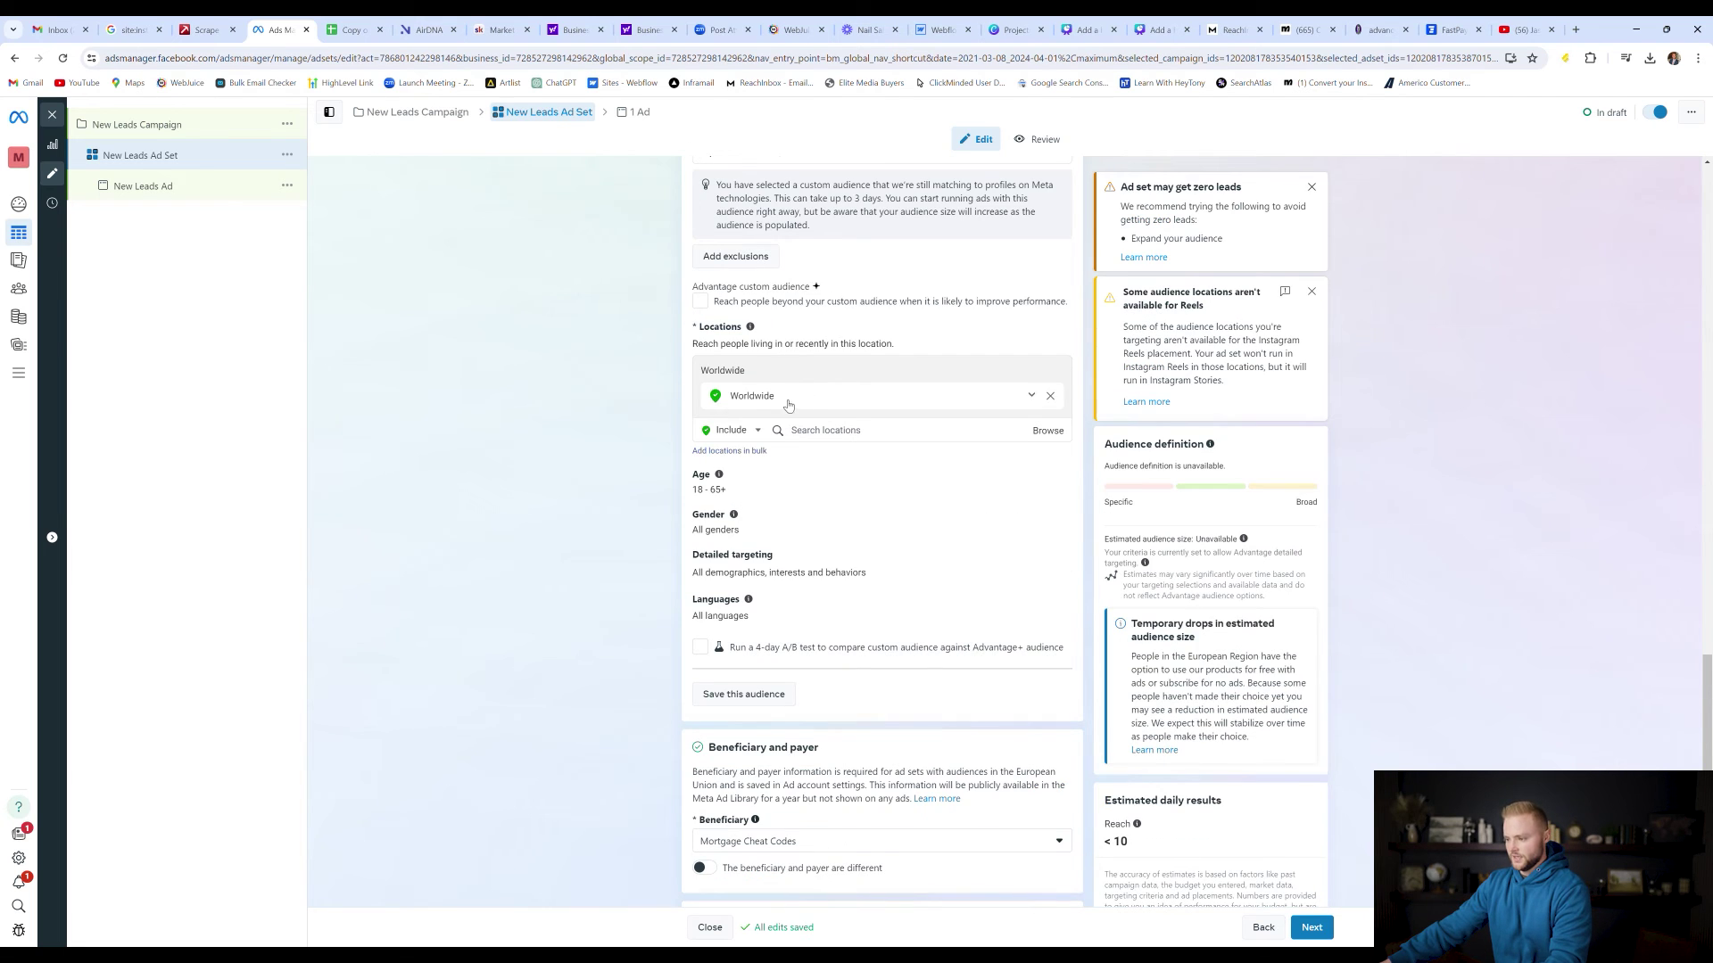
pyautogui.click(1051, 398)
# Step: Search 'united stat' and set United States as the ad set's targeted location
pyautogui.click(850, 378)
pyautogui.write('u')
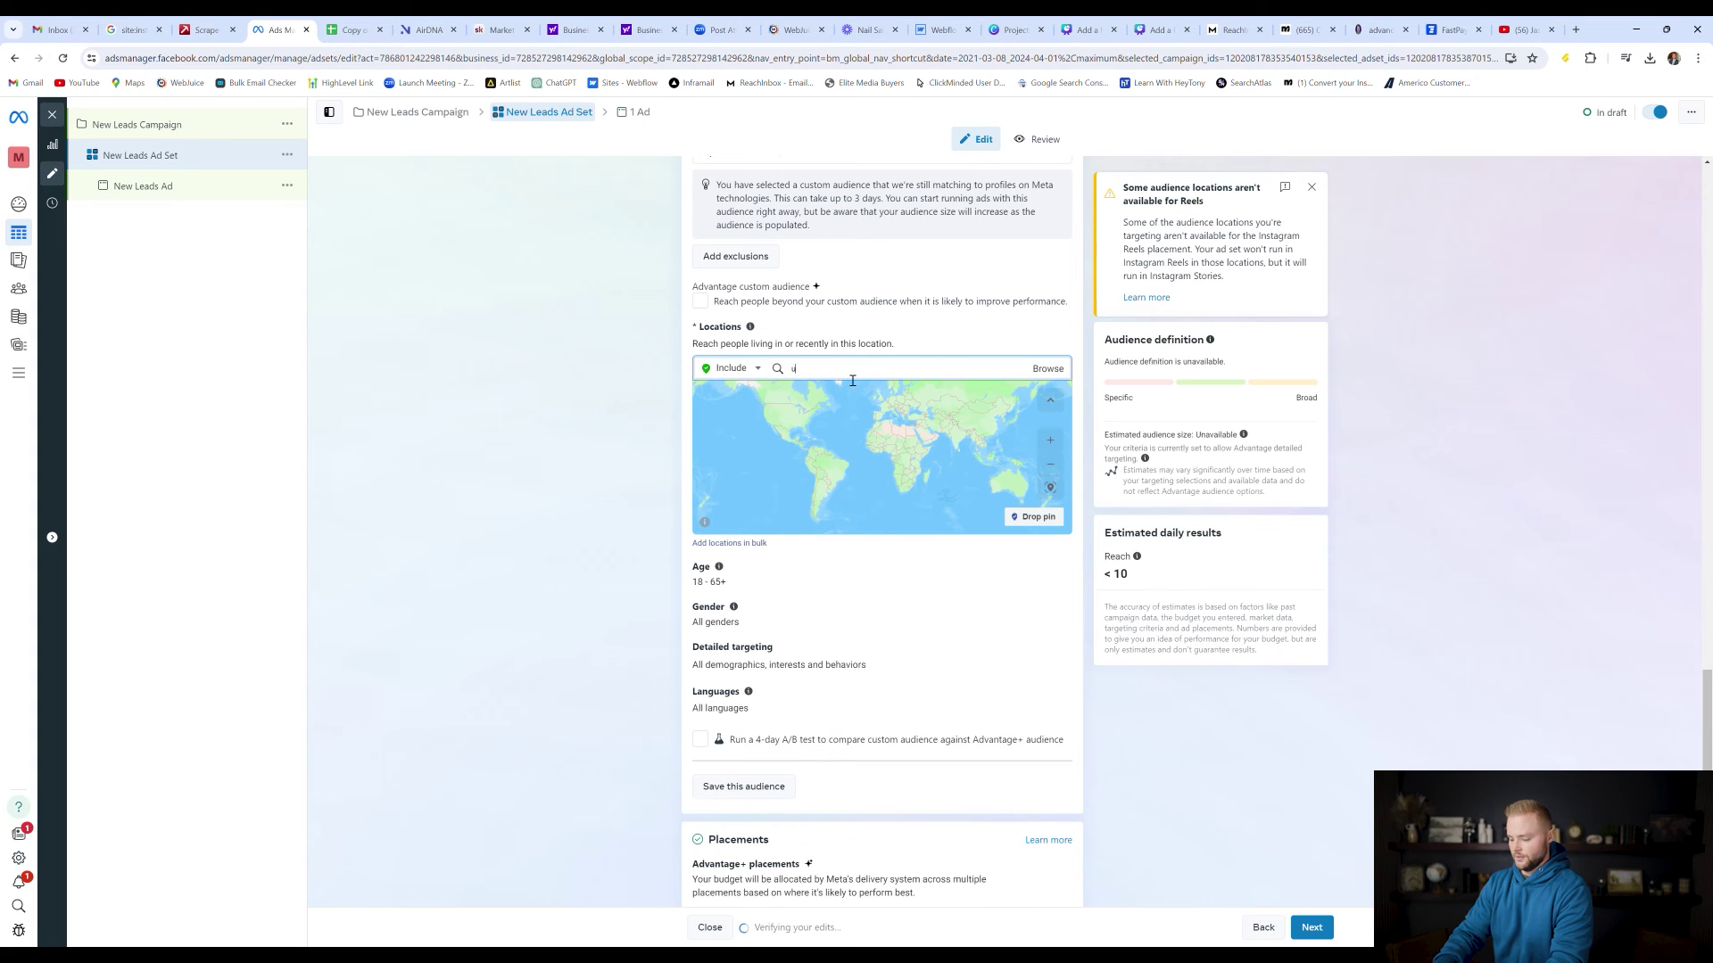
pyautogui.write('nited states')
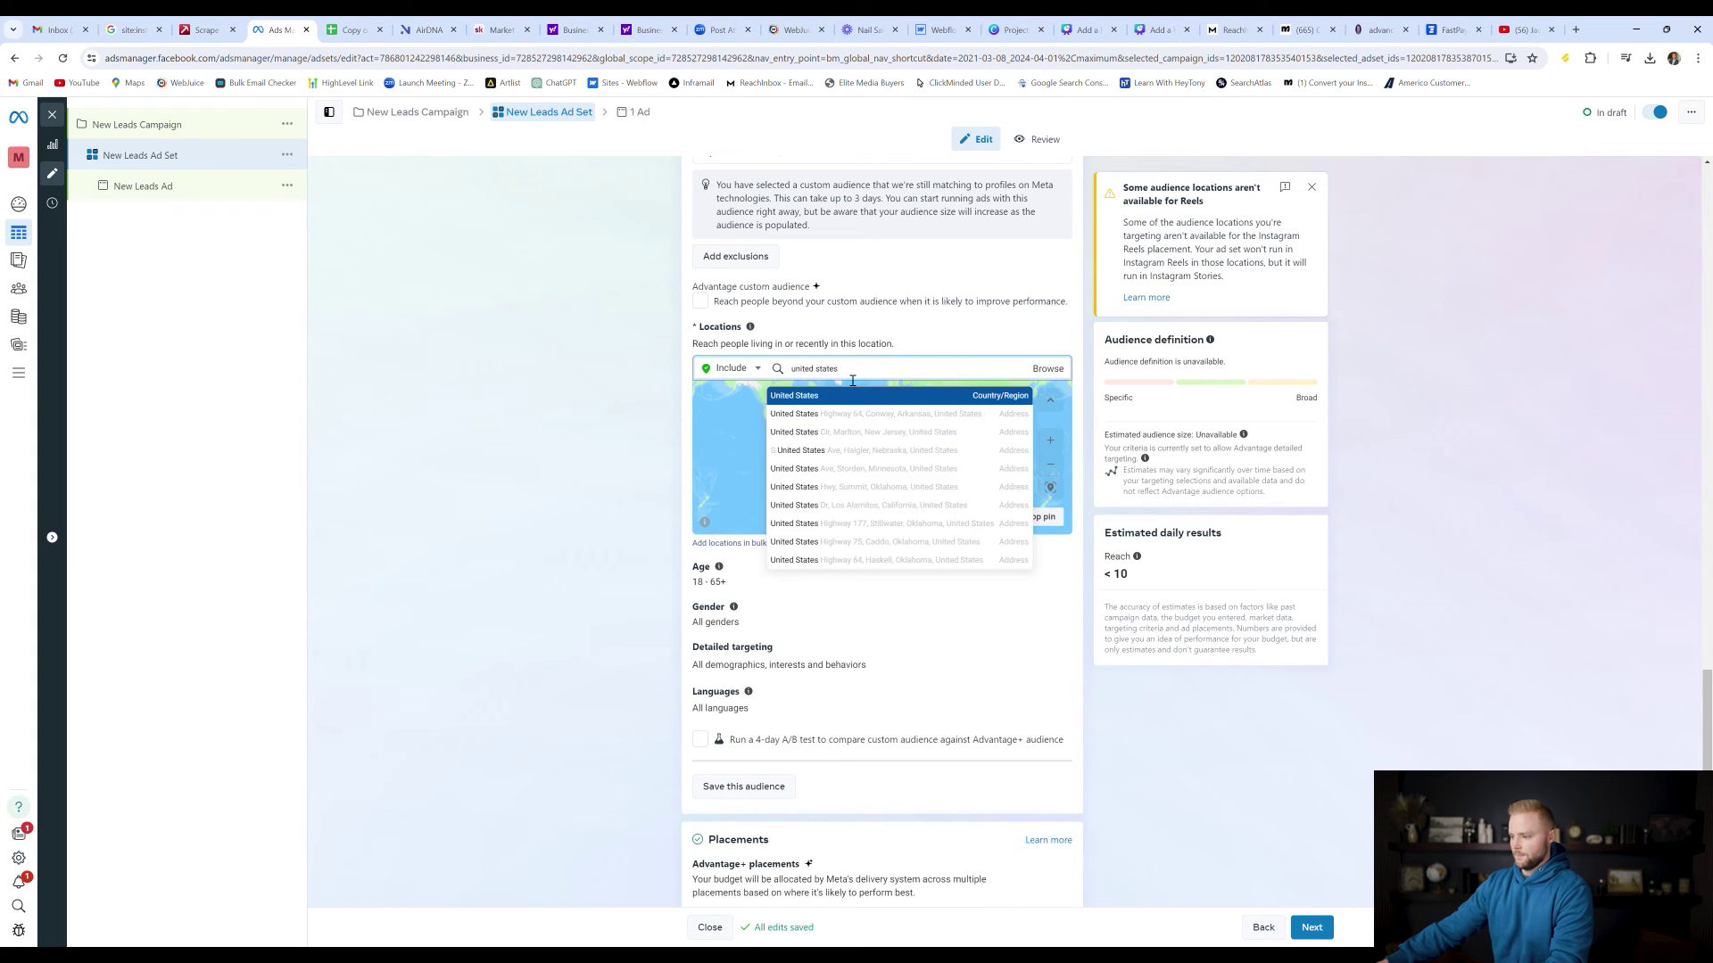
pyautogui.click(857, 408)
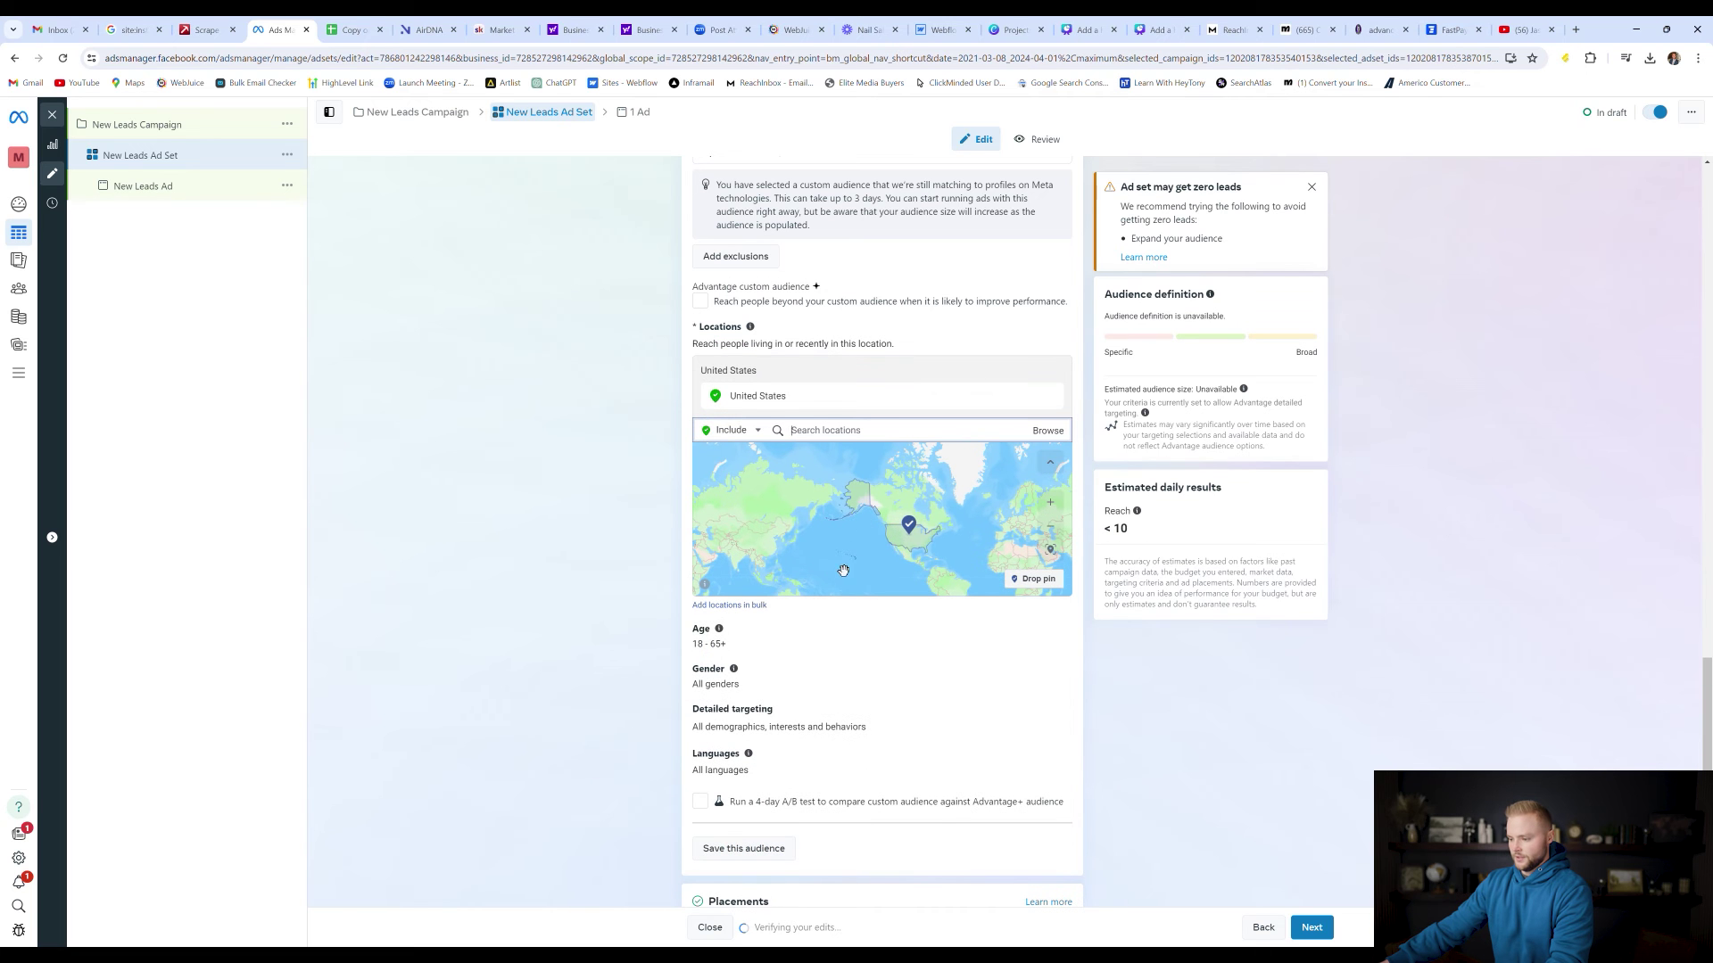
pyautogui.moveTo(719, 629)
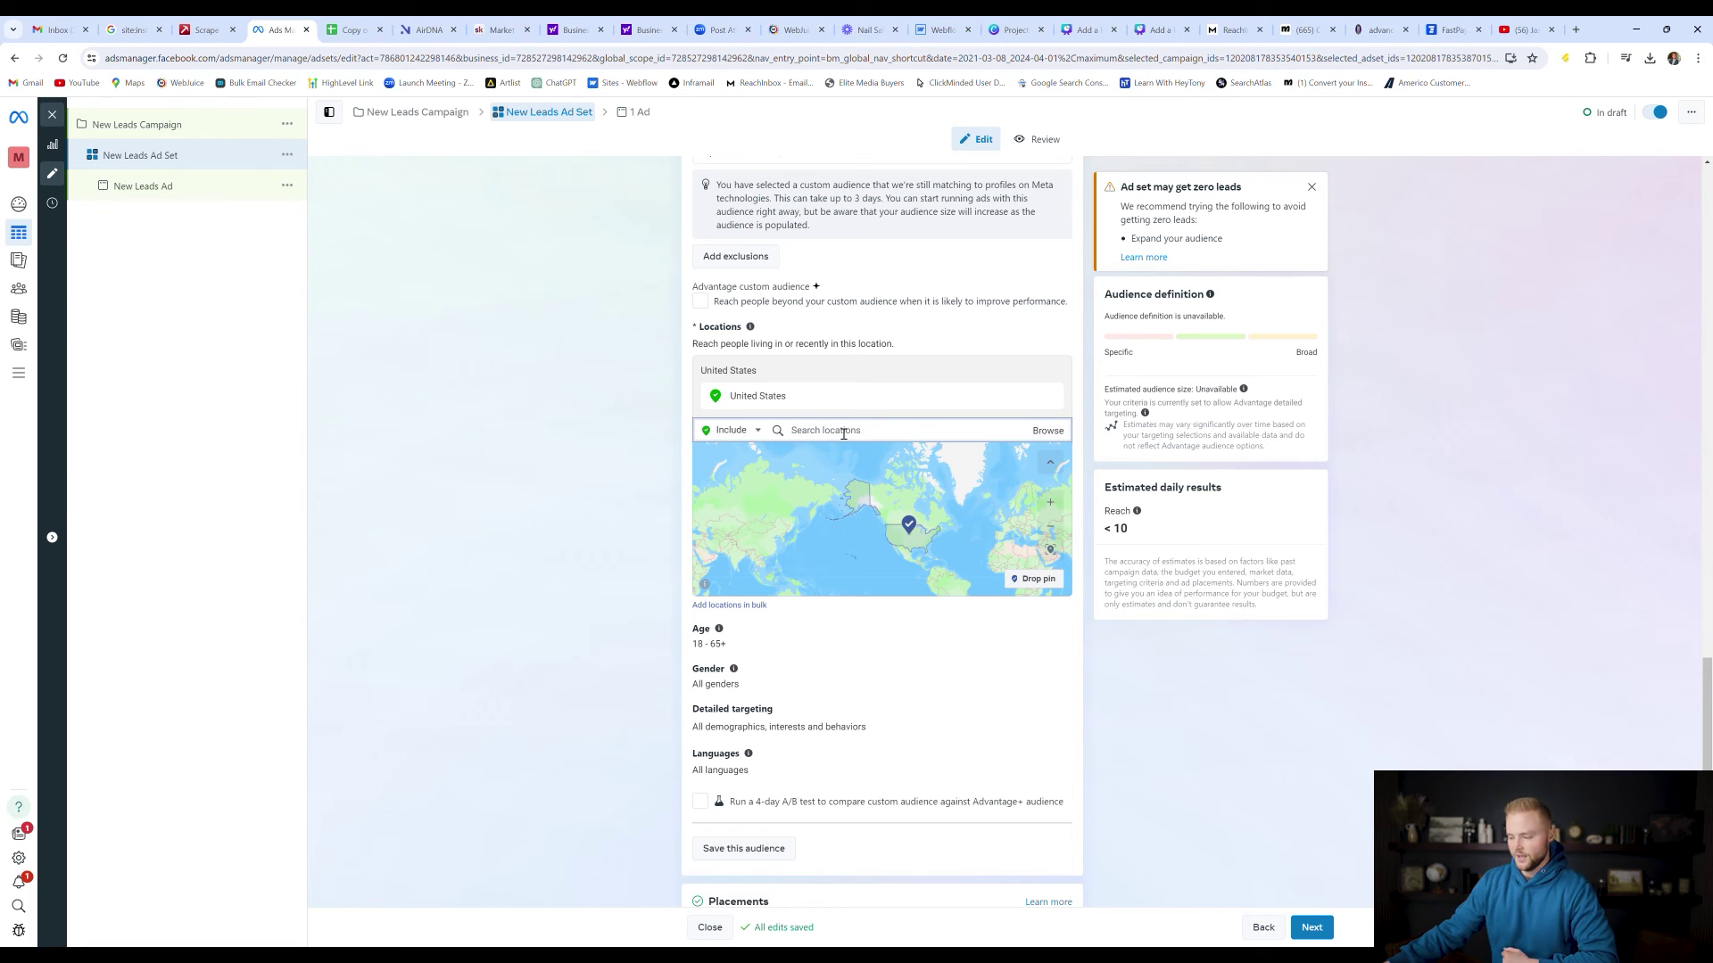
pyautogui.scroll(-1, 750, 624)
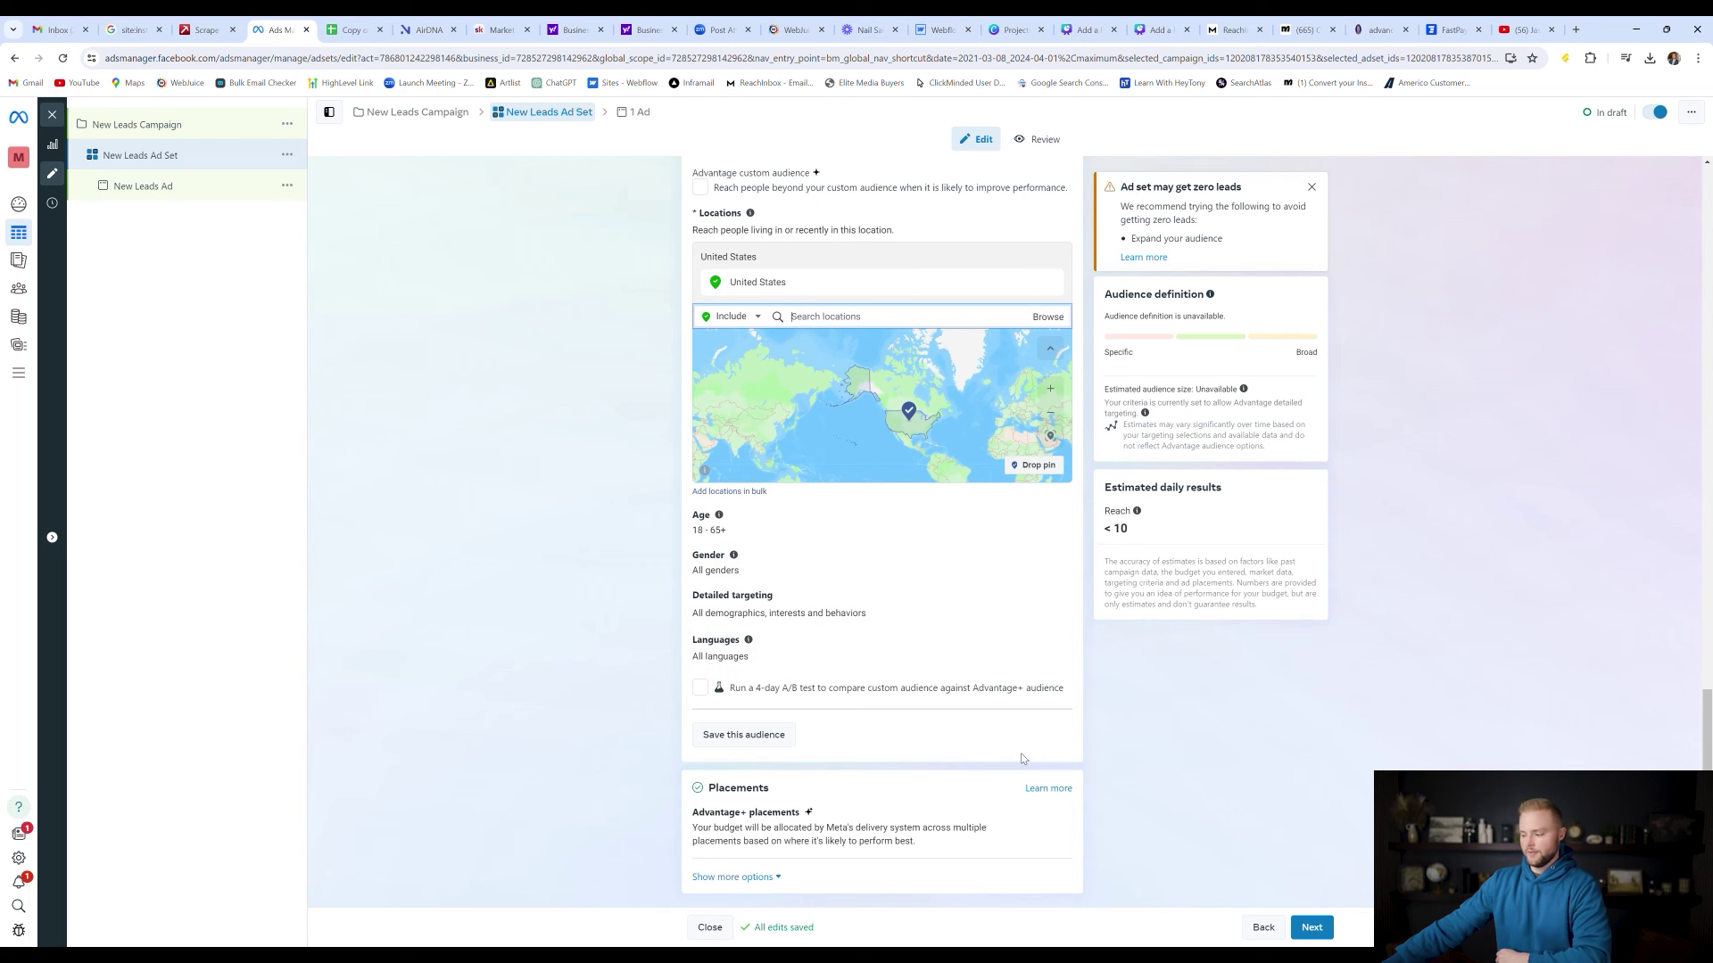
# Step: Advance to the New Leads Ad editor and scroll down to its Destination section
pyautogui.click(1313, 930)
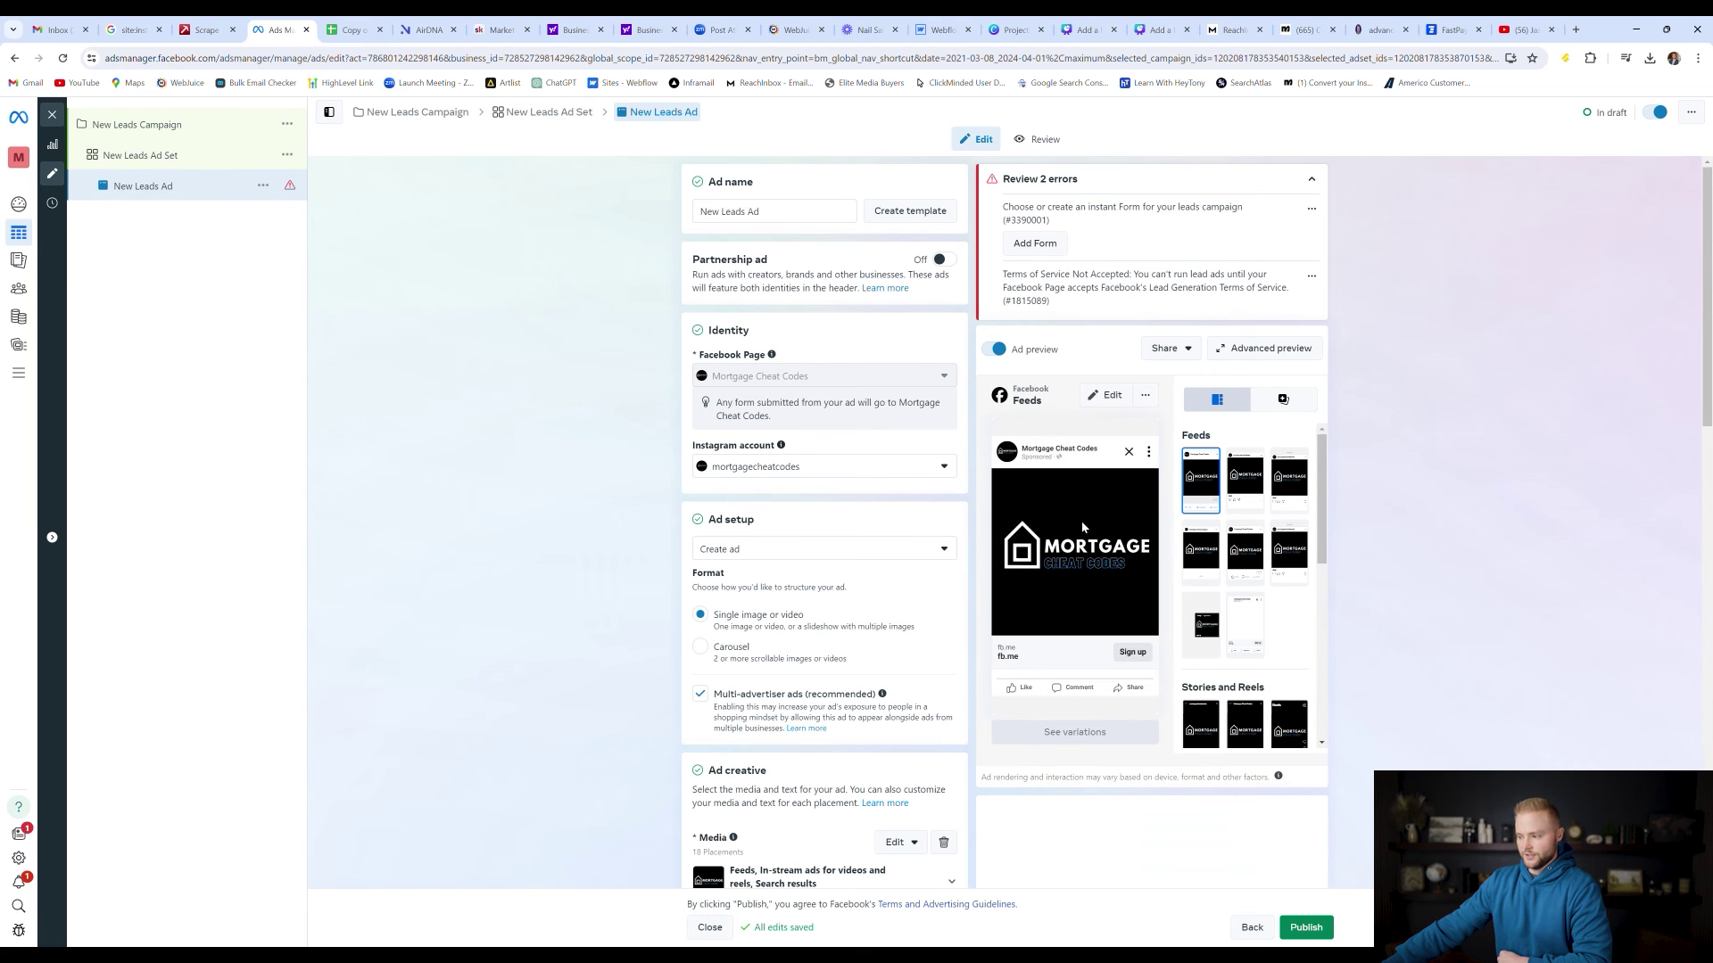
pyautogui.scroll(-1, 874, 424)
pyautogui.scroll(-8, 872, 407)
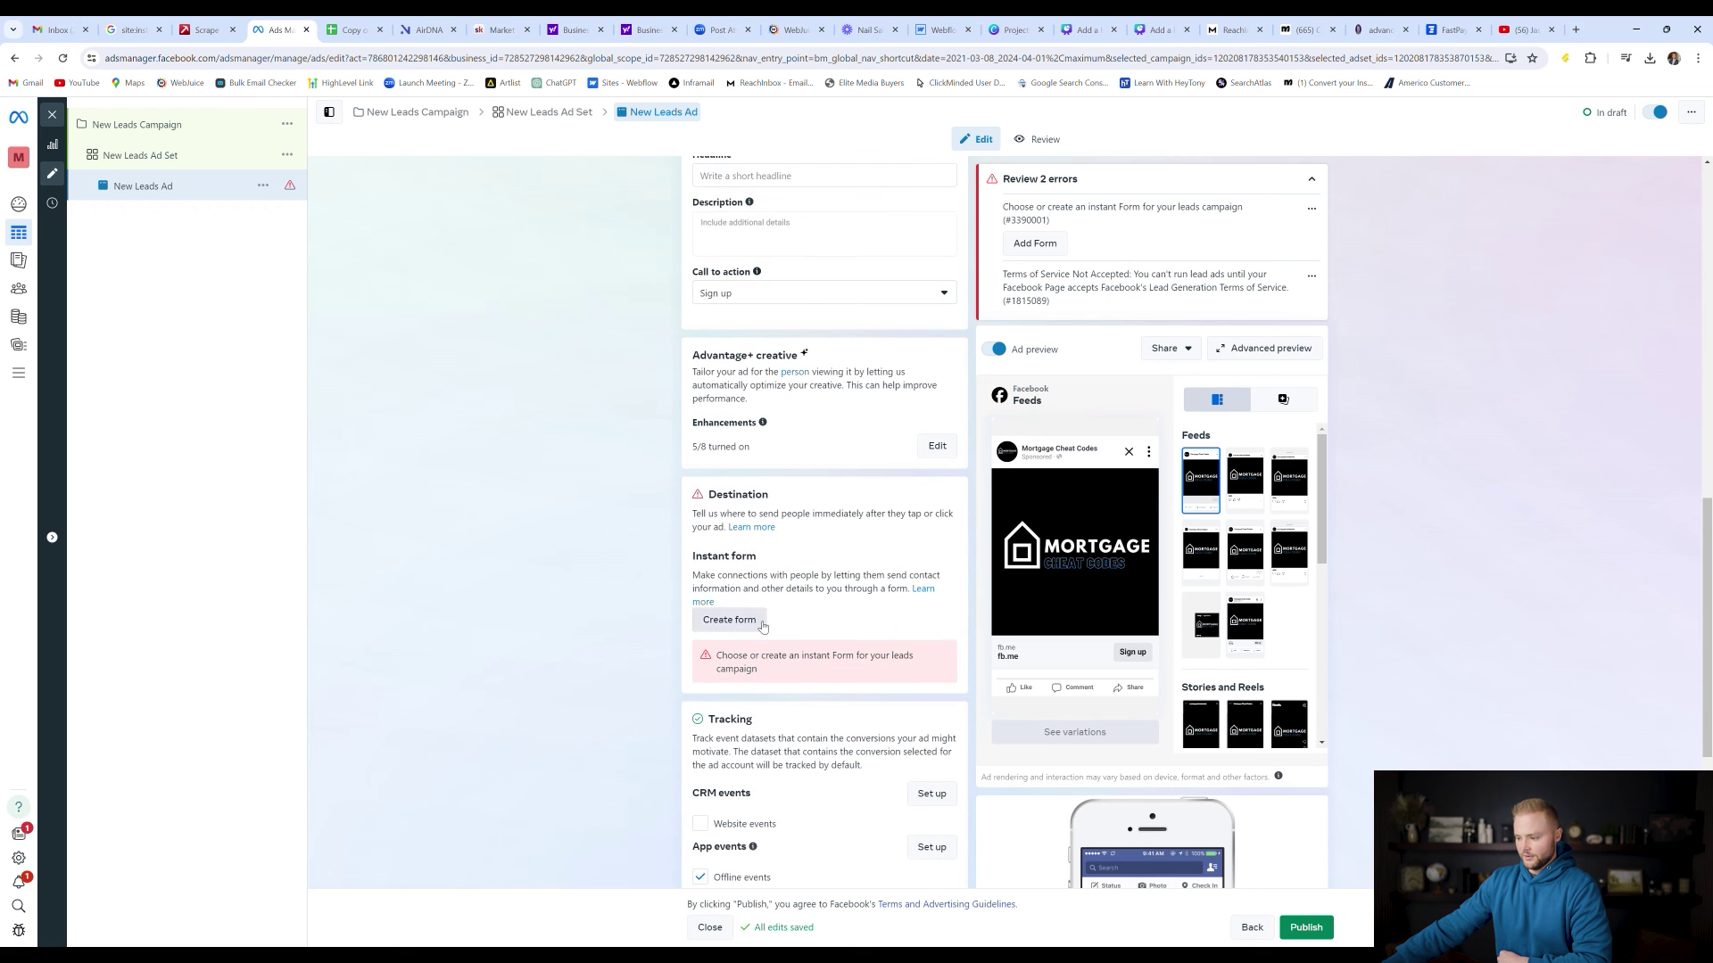
pyautogui.scroll(-2, 976, 518)
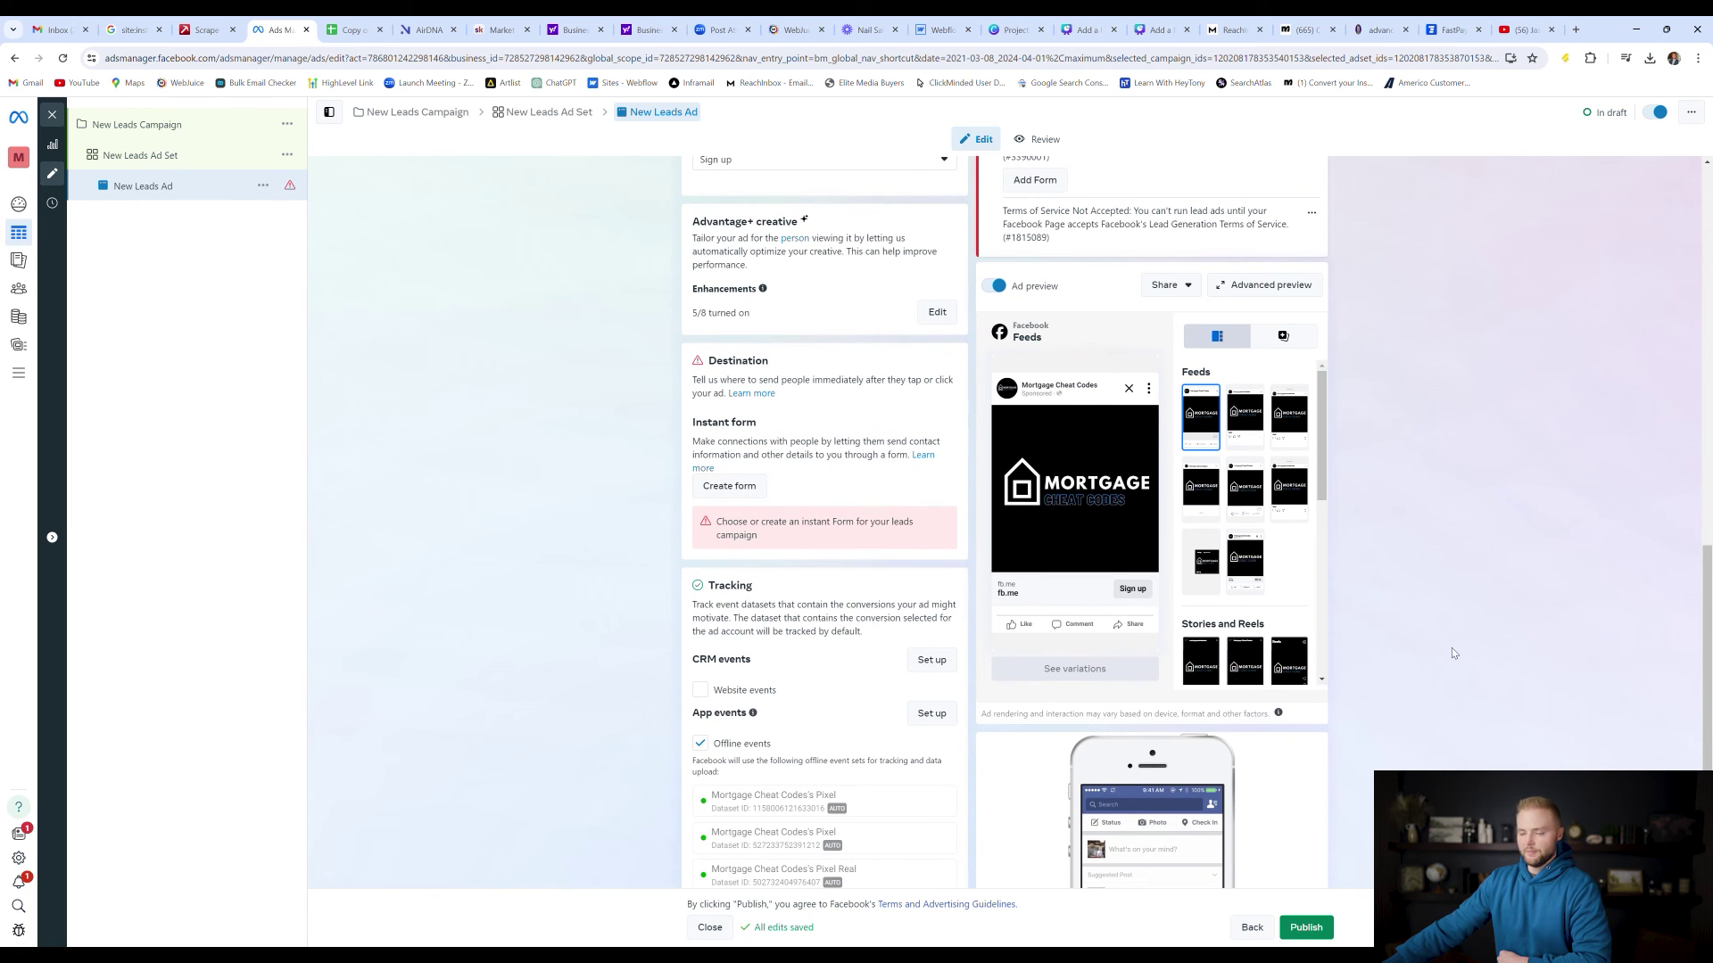